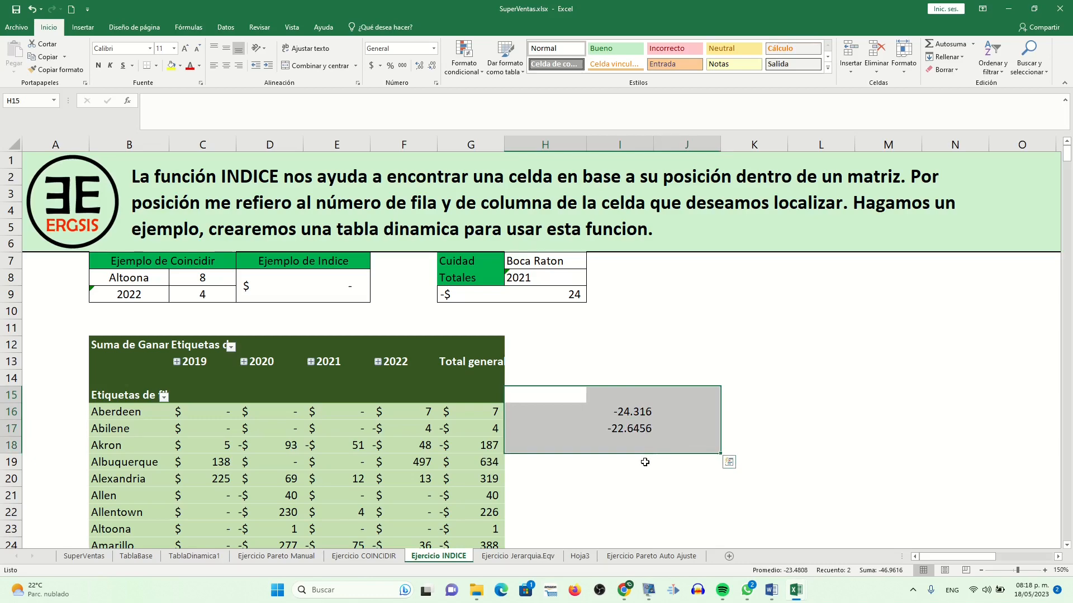
Open the Ejercicio Jerarquia.Eqv sheet.
click(643, 462)
drag(614, 410, 664, 446)
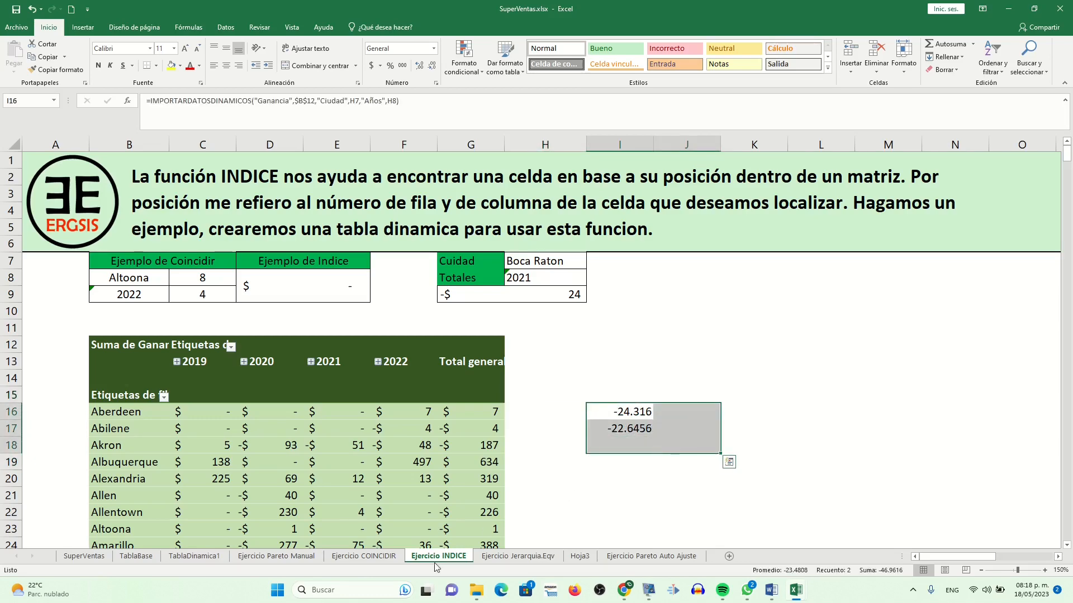
click(381, 559)
click(430, 560)
click(538, 557)
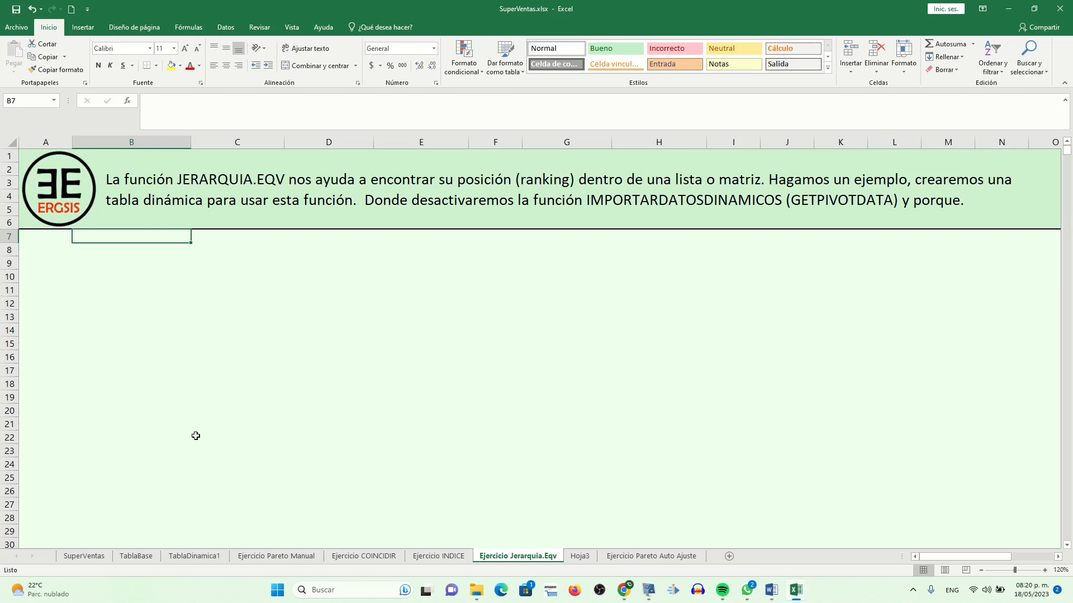
Copy the name of the data table on the TablaBase sheet, tbl_Pruebas1.
click(136, 556)
click(178, 229)
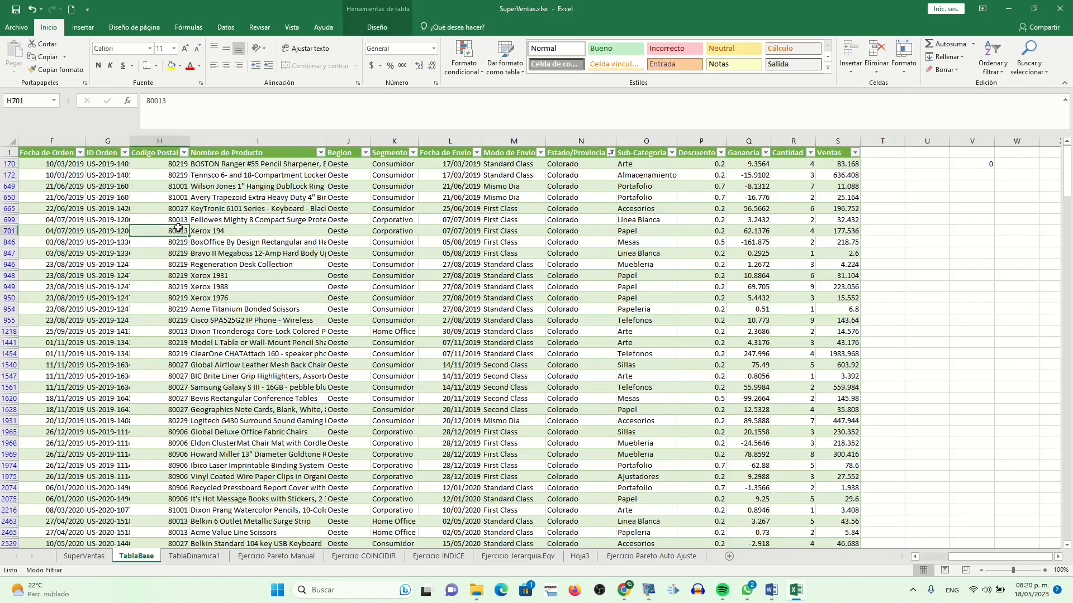
click(377, 27)
double_click(43, 58)
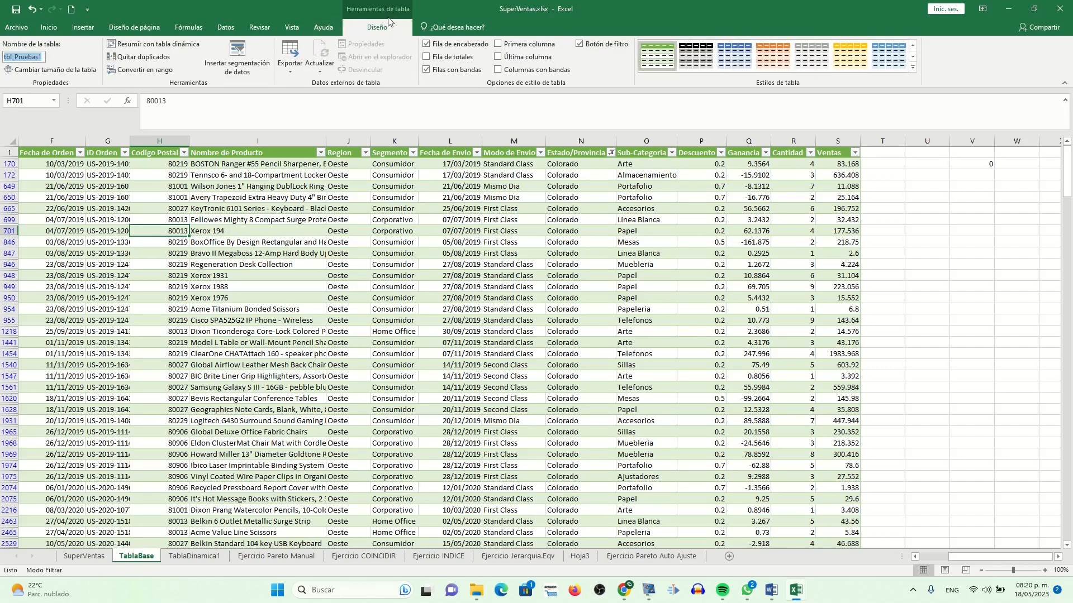
click(354, 219)
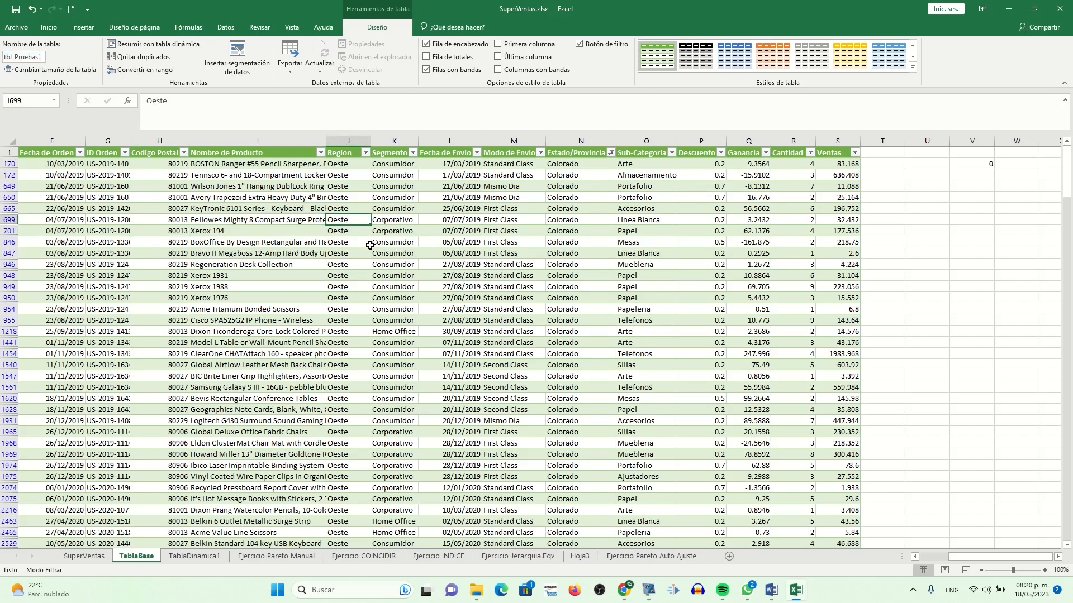
click(974, 257)
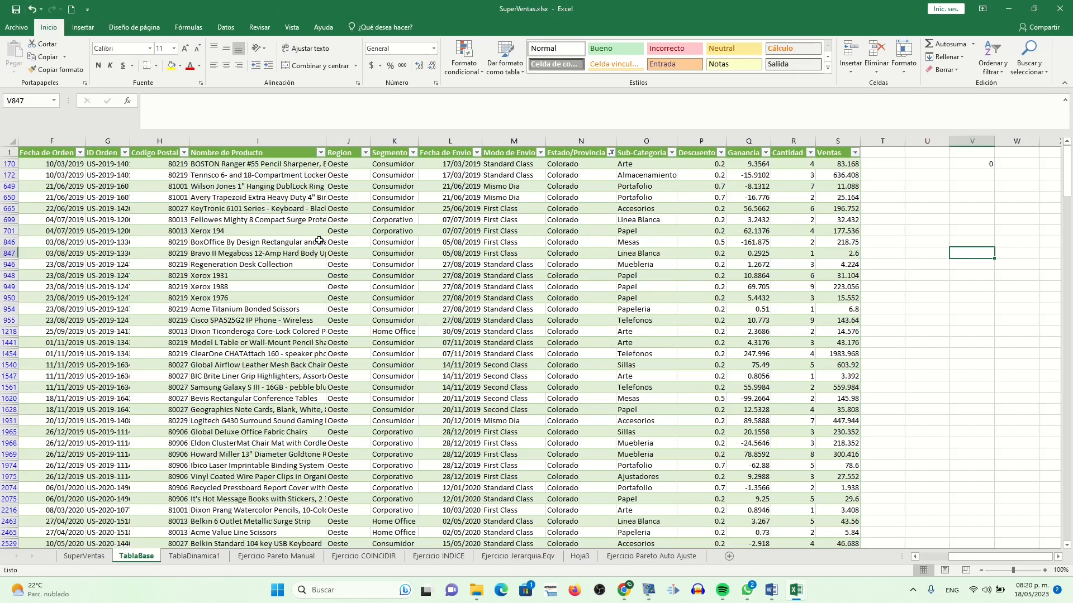
click(388, 221)
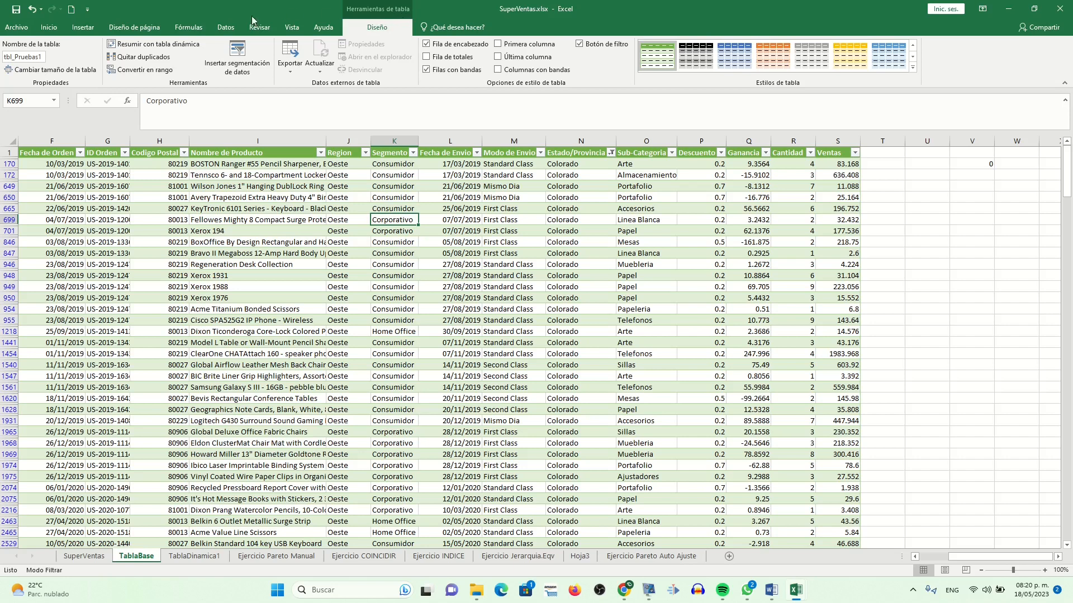
click(36, 56)
key(ctrl+c)
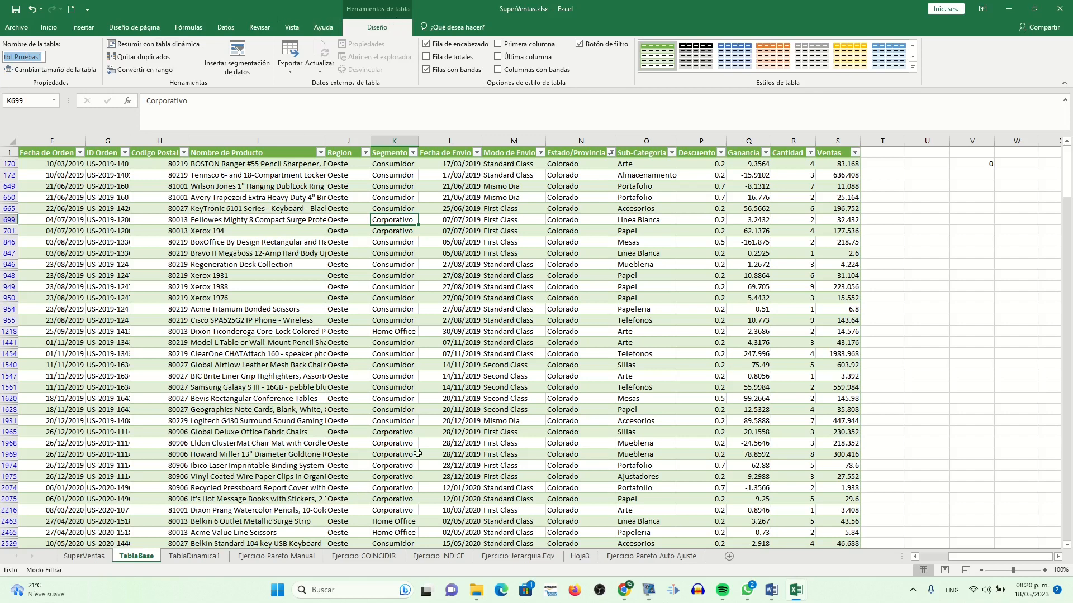
Create a pivot table from tbl_Pruebas1 at cell B15 of the existing Ejercicio Jerarquia.Eqv sheet.
click(514, 557)
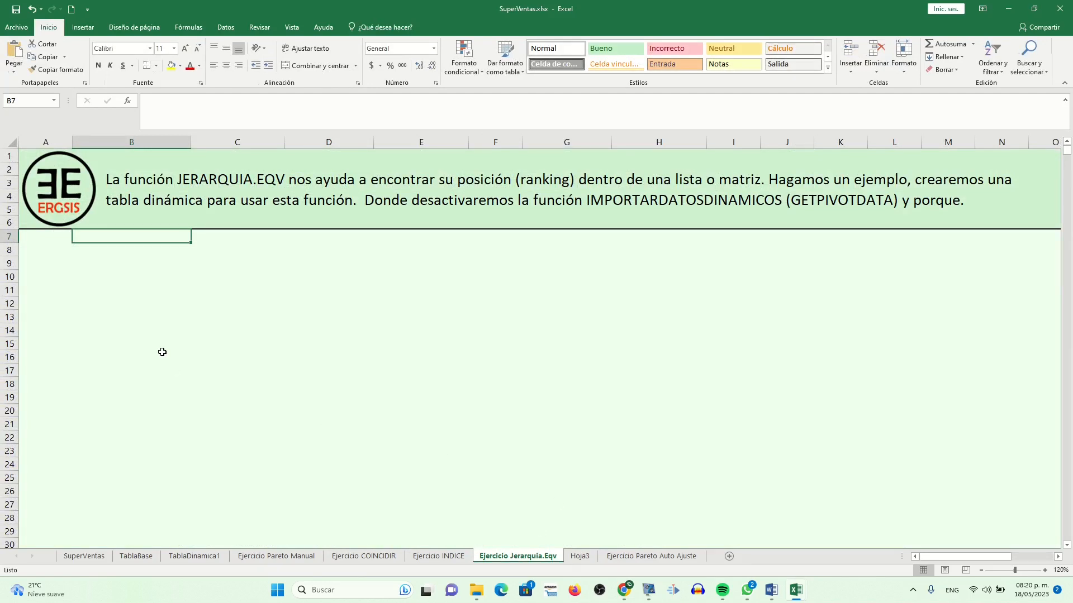
click(65, 334)
click(93, 339)
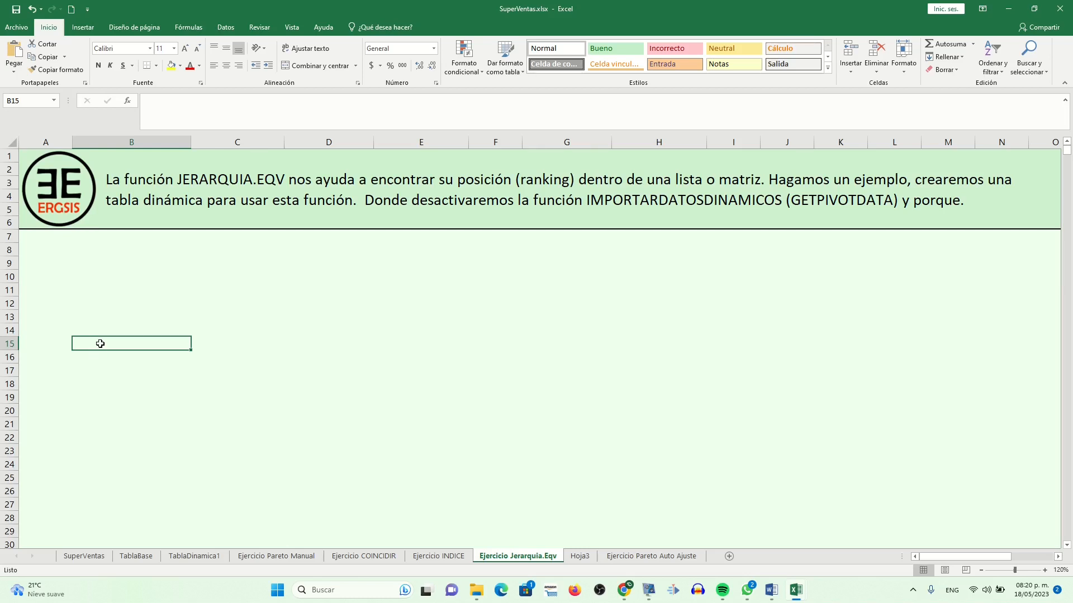
click(81, 25)
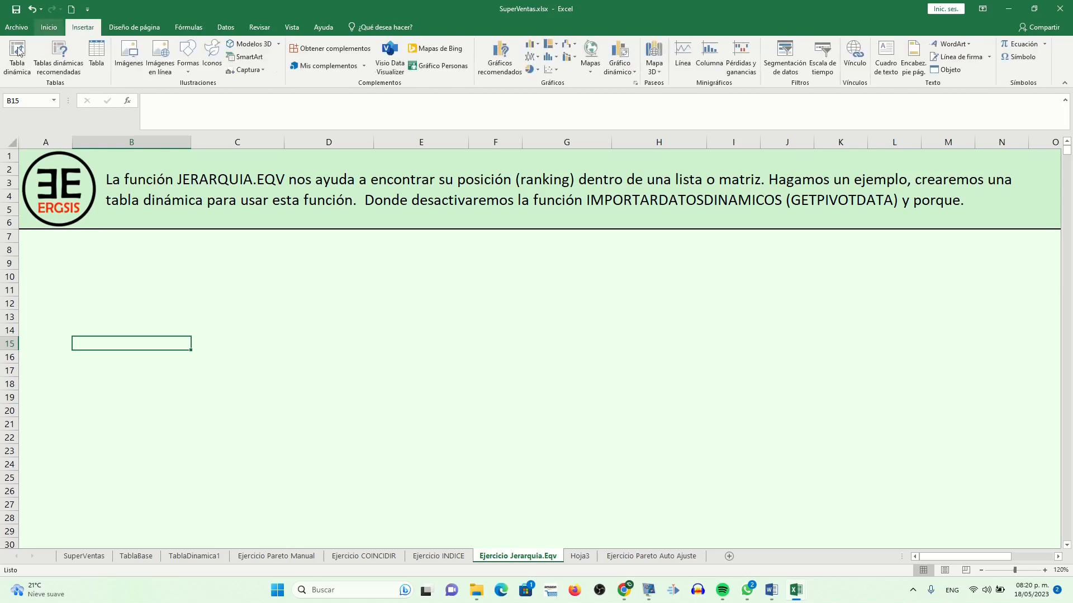
click(14, 74)
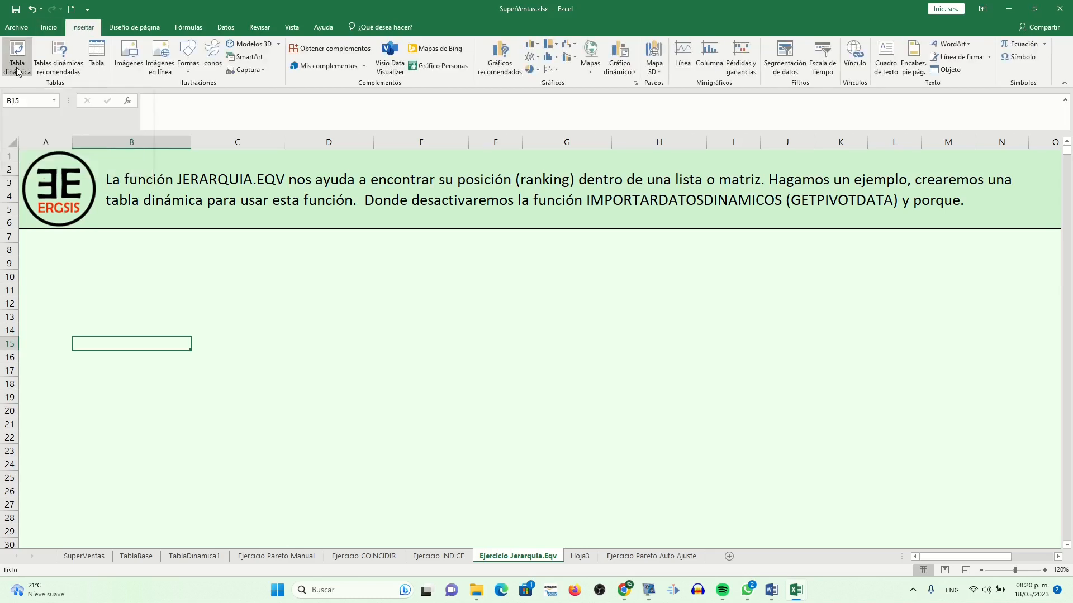
drag(389, 247, 505, 243)
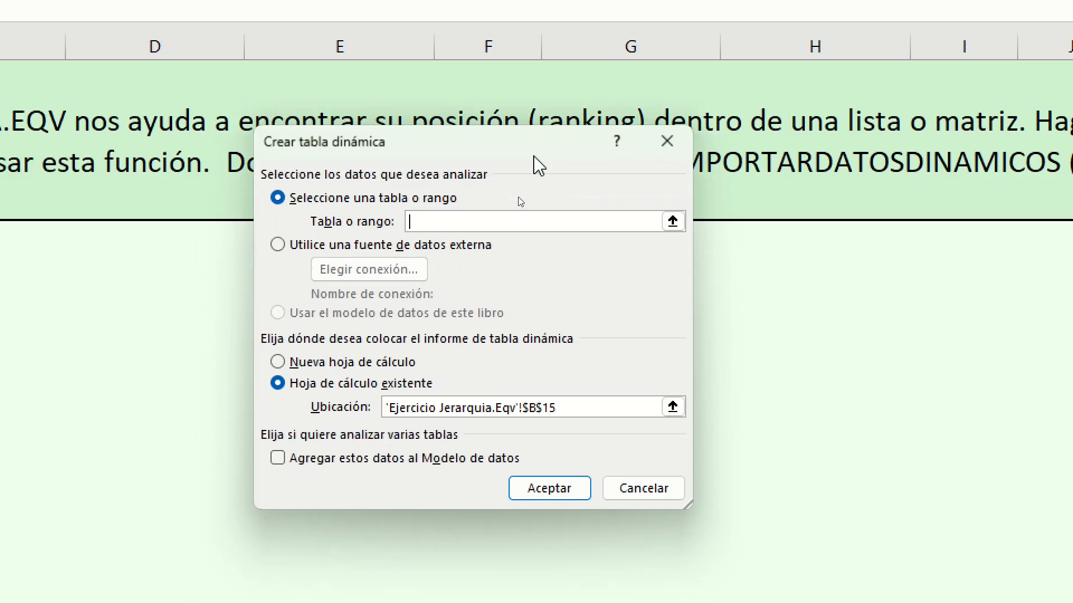
key(ctrl+v)
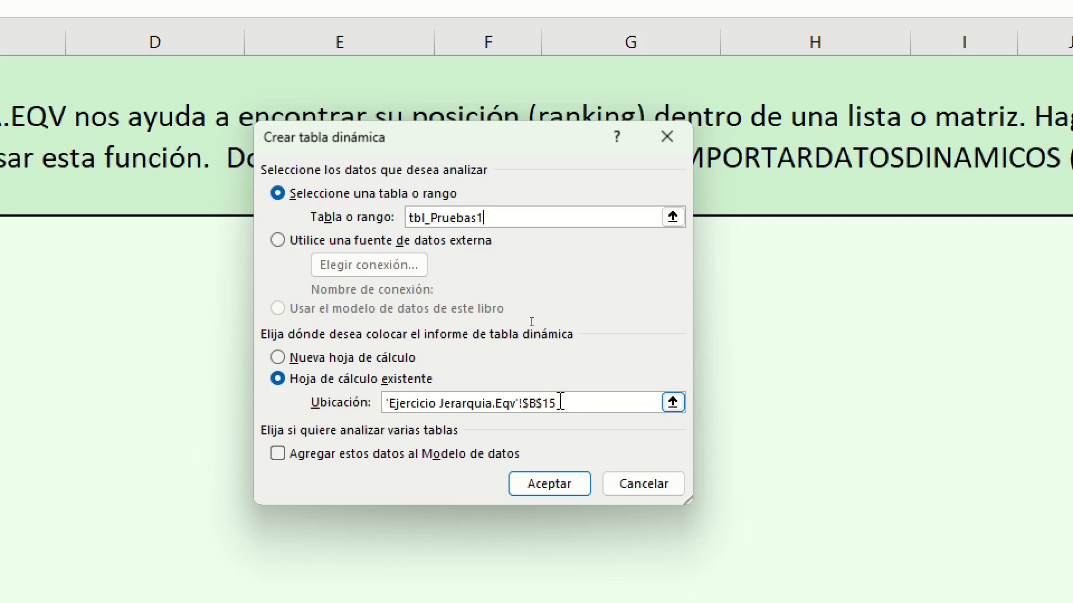
click(563, 486)
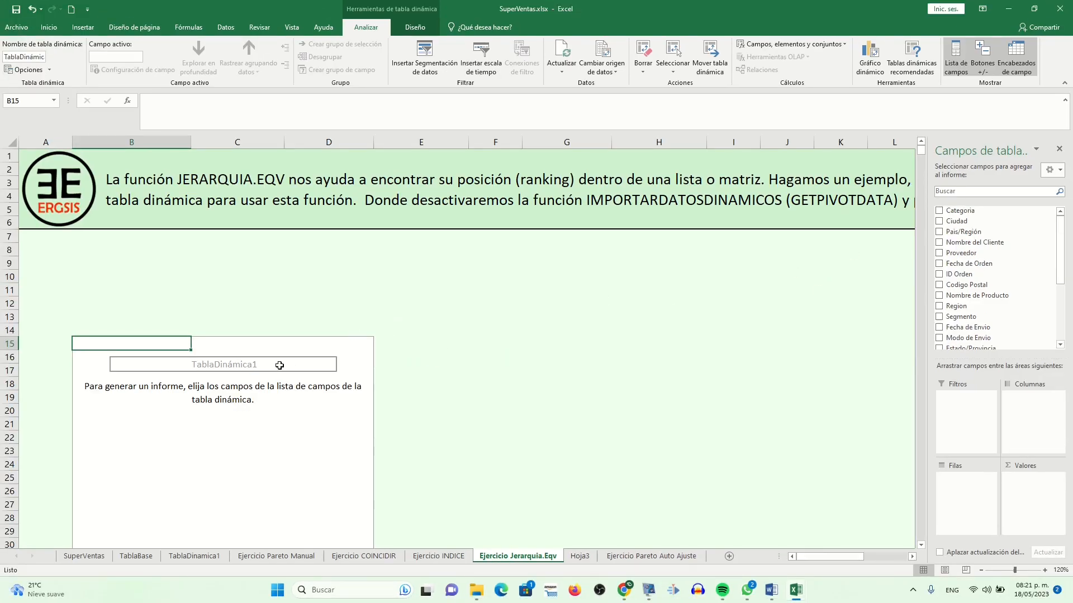
Widen the pivot table field list and add the Proveedor field to the rows.
click(281, 346)
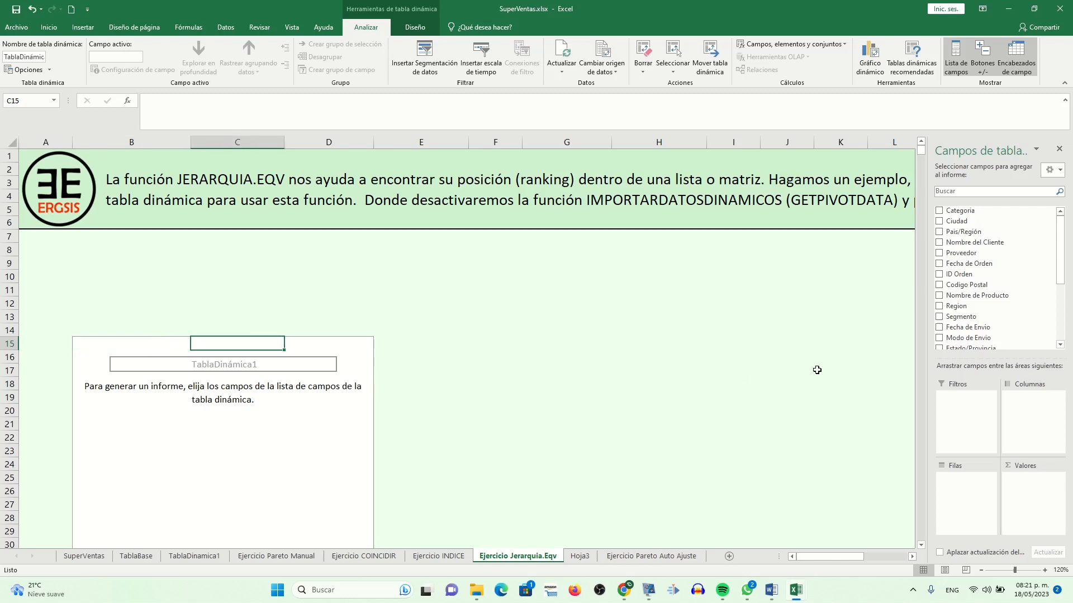
drag(928, 391, 822, 393)
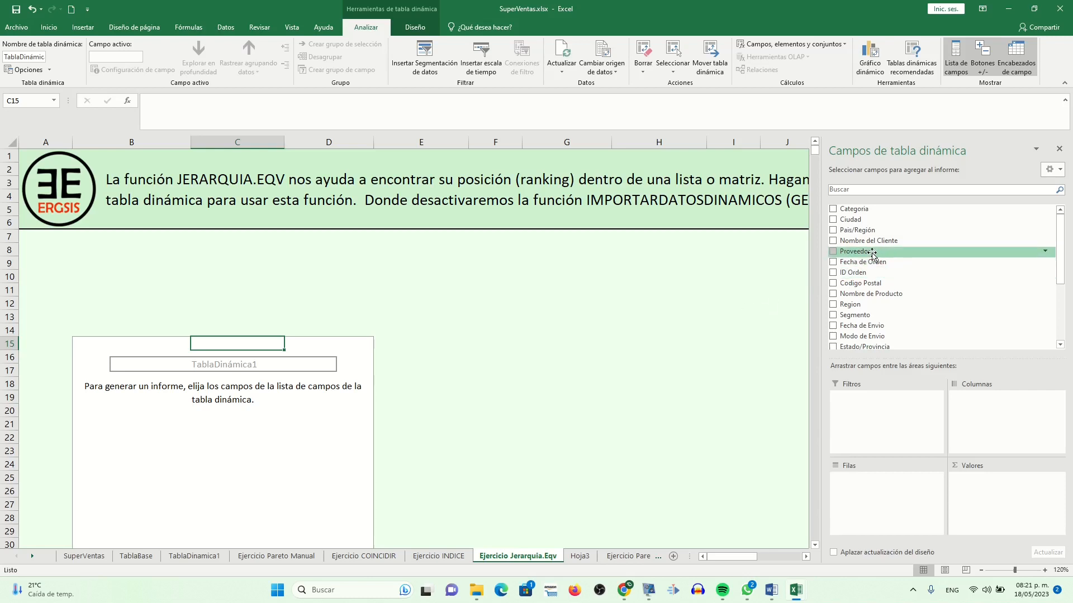
drag(875, 255, 849, 480)
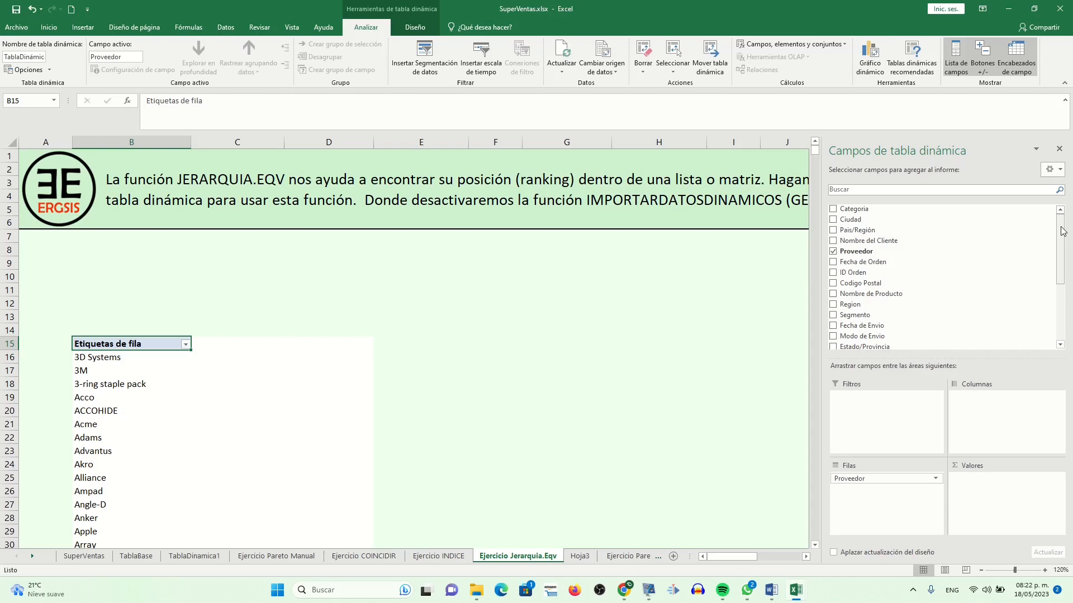
Try Fecha de Orden as the pivot table's report filter, look through its items, and remove the field.
mouse_move(1062, 230)
mouse_down()
mouse_move(1055, 290)
mouse_move(1063, 227)
mouse_up()
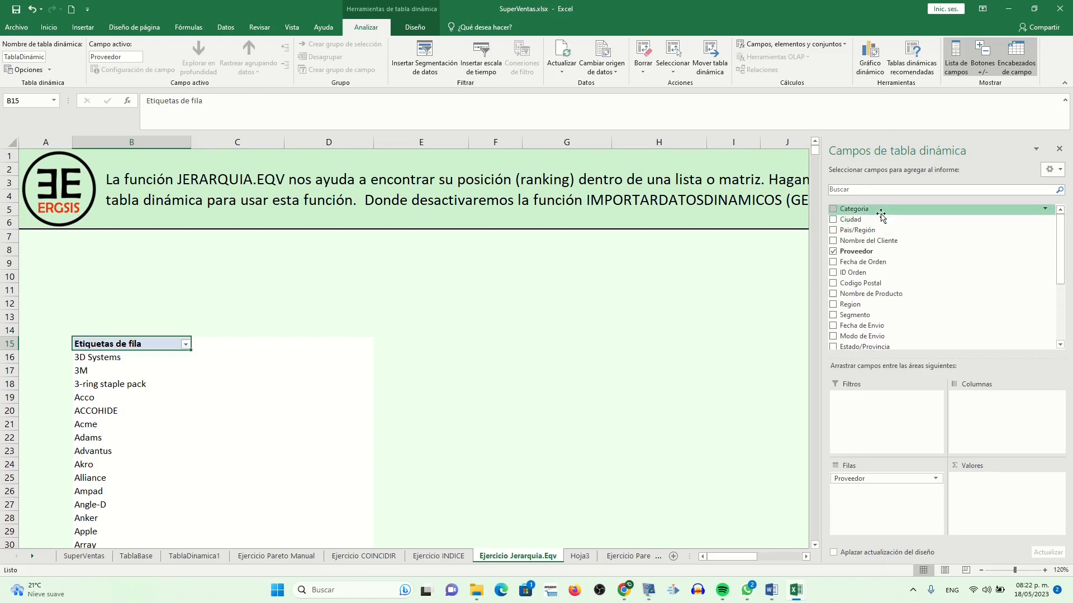
drag(865, 262, 860, 396)
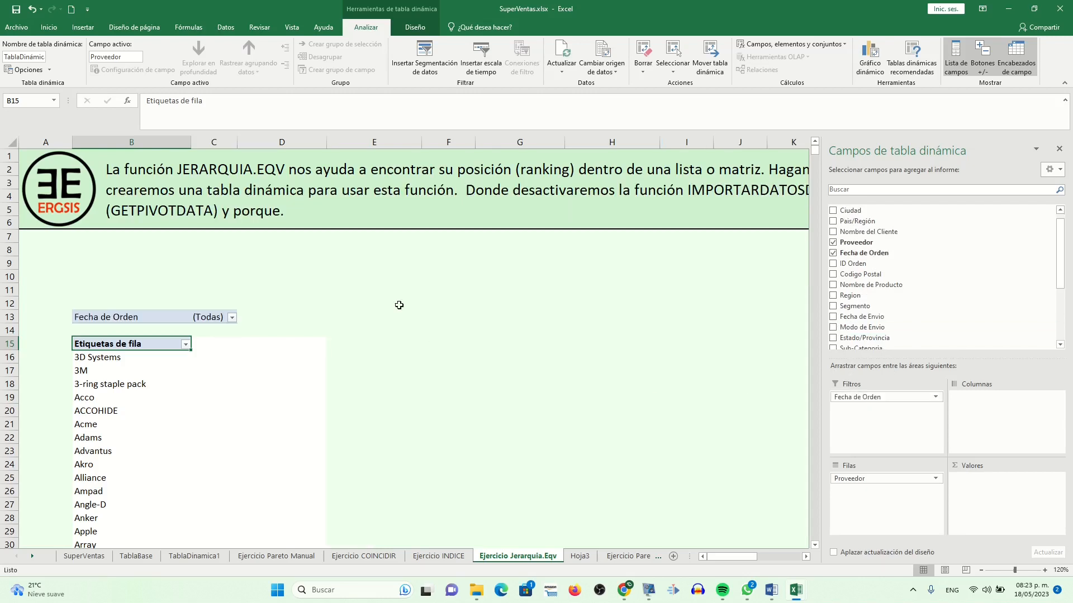
click(231, 317)
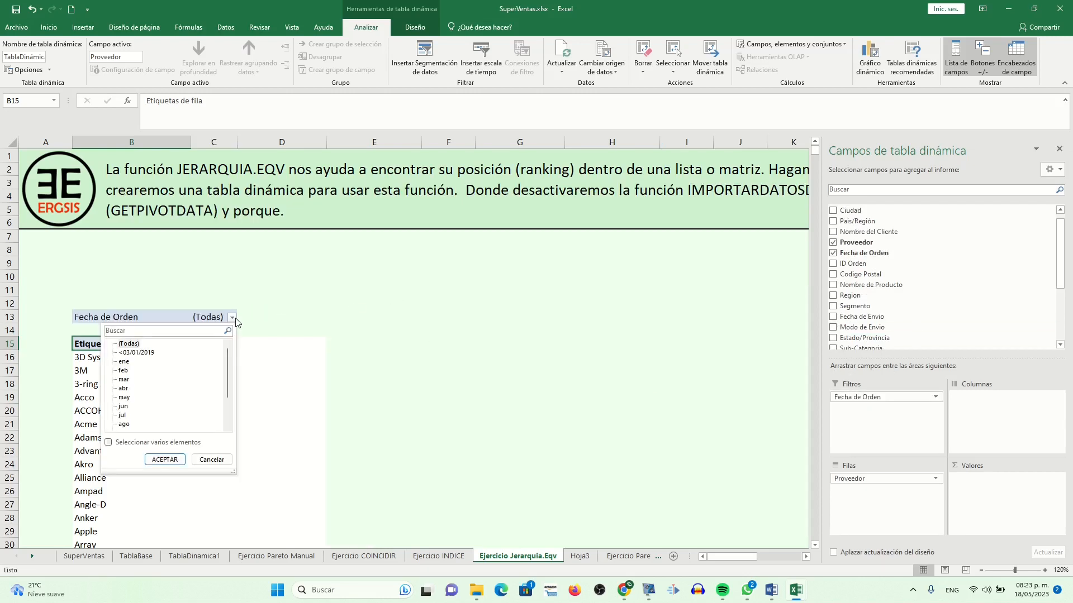
mouse_move(229, 369)
mouse_down()
mouse_move(222, 394)
mouse_move(227, 350)
mouse_up()
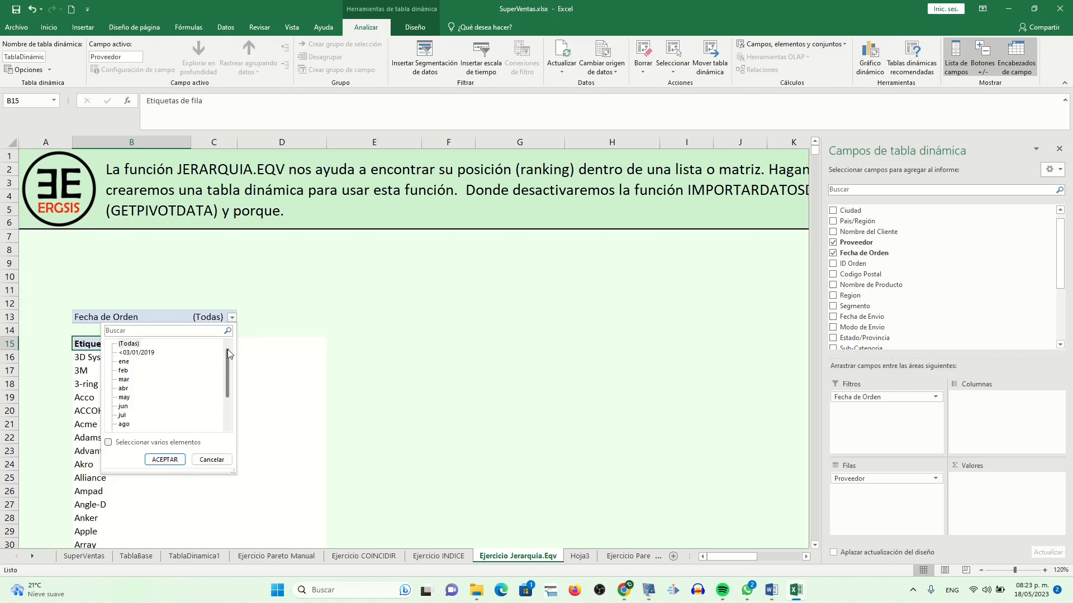
click(212, 460)
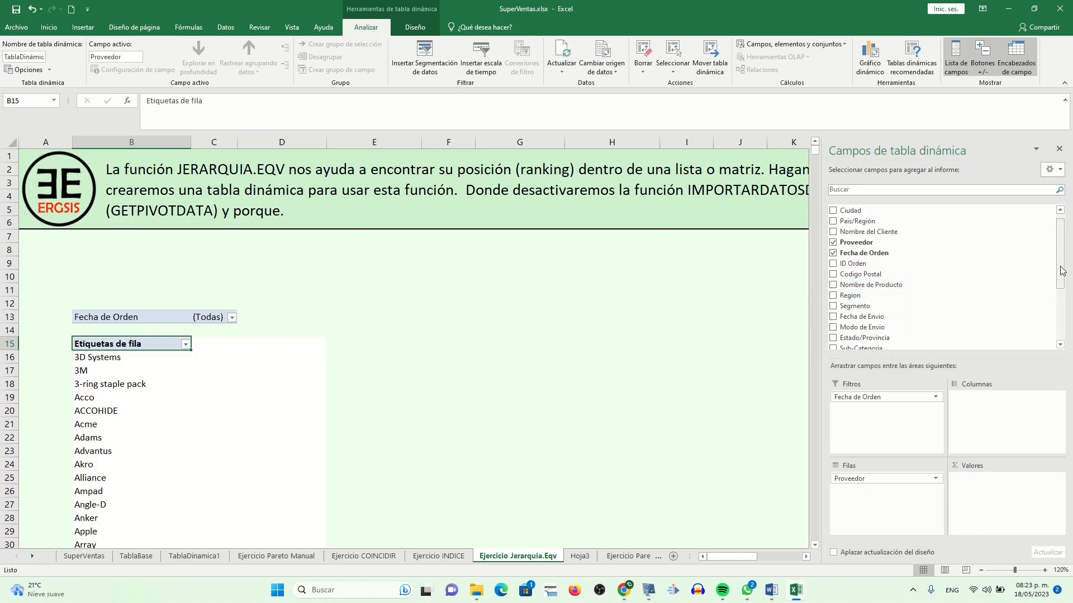
drag(879, 395, 754, 401)
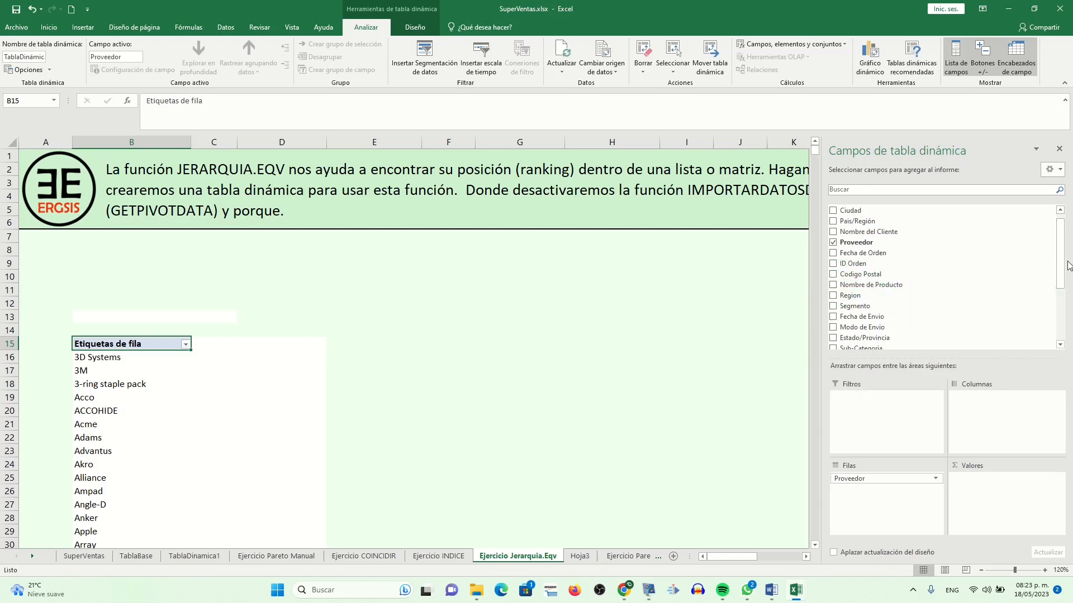
Add the Años field as the pivot table's report filter.
drag(1060, 264, 1059, 320)
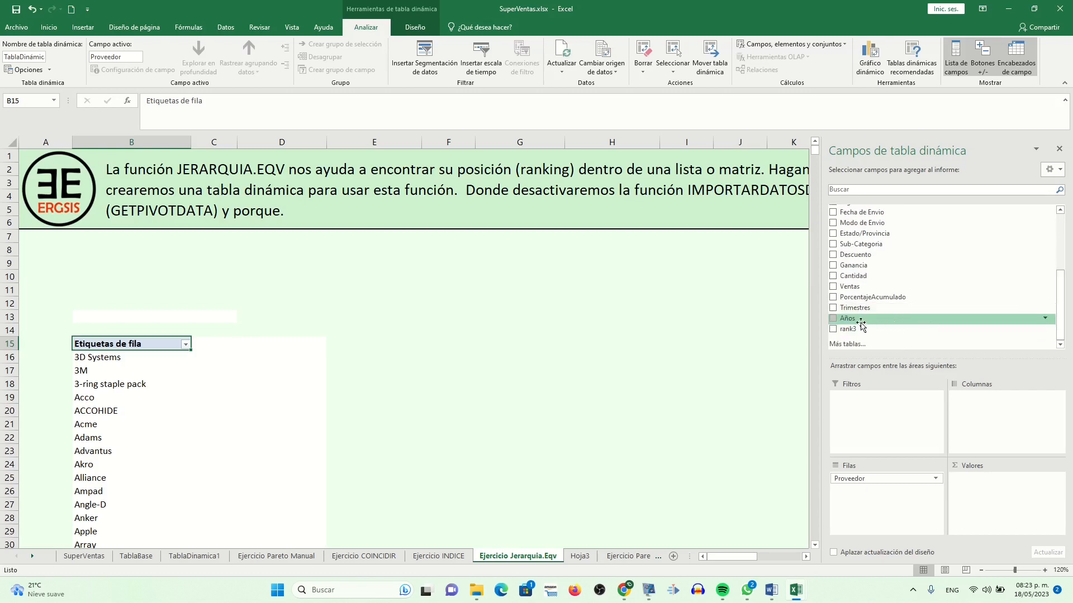
drag(840, 318, 852, 410)
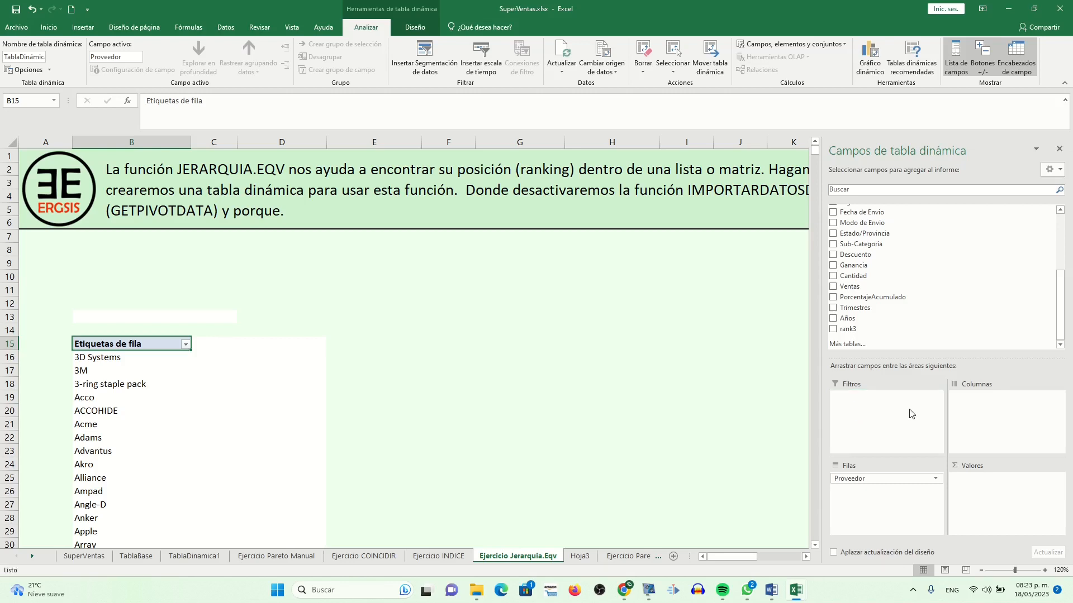
Enable multiple-item selection in the Años filter, try individual years such as 2020 and 2021, and apply (Todas).
click(232, 319)
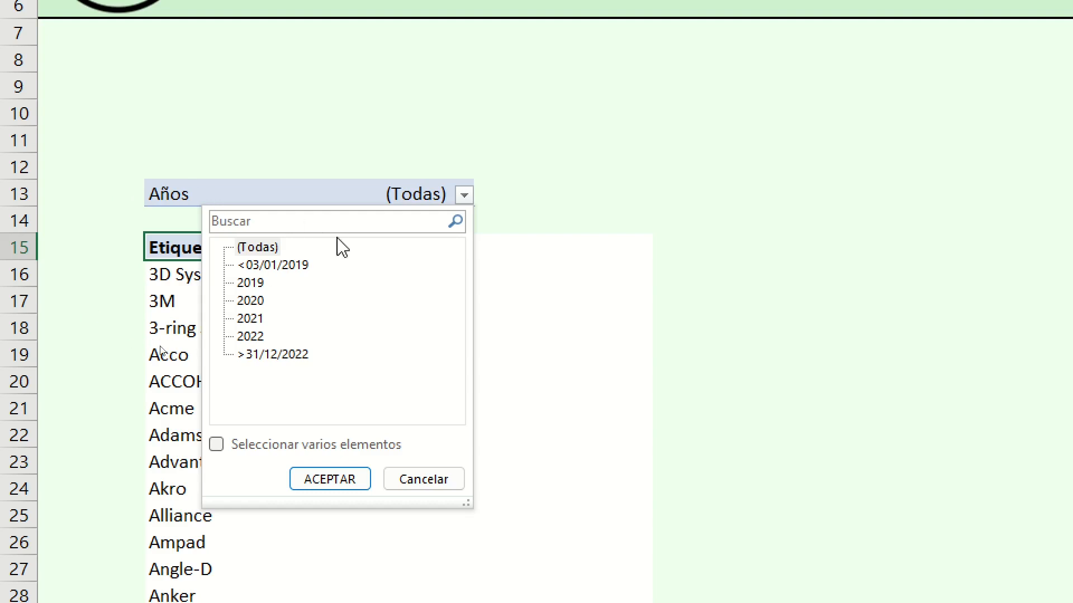
click(259, 283)
click(252, 304)
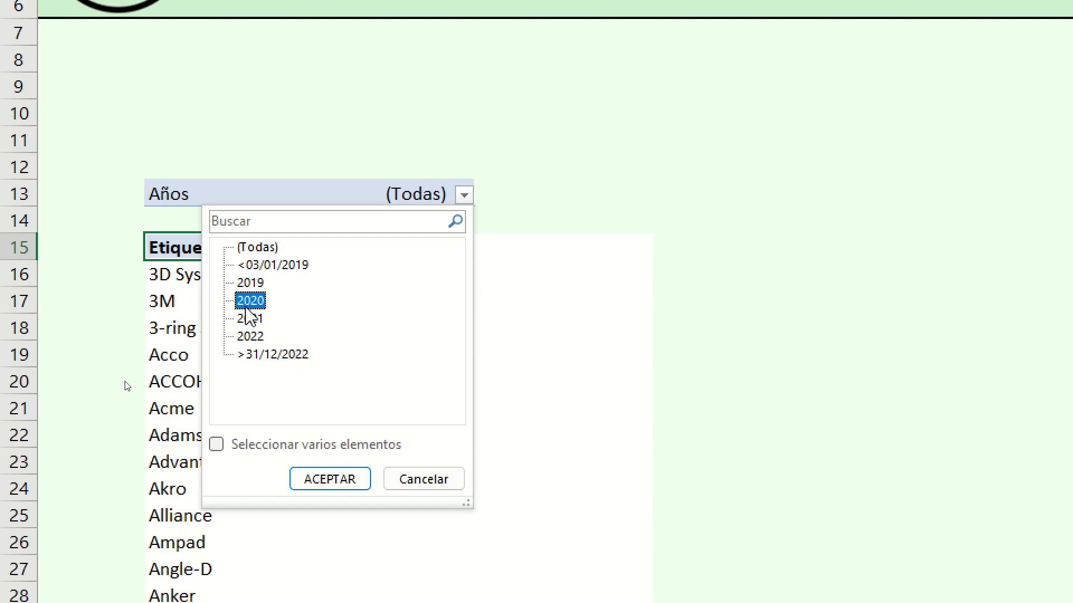
click(254, 323)
click(255, 336)
click(251, 302)
click(217, 445)
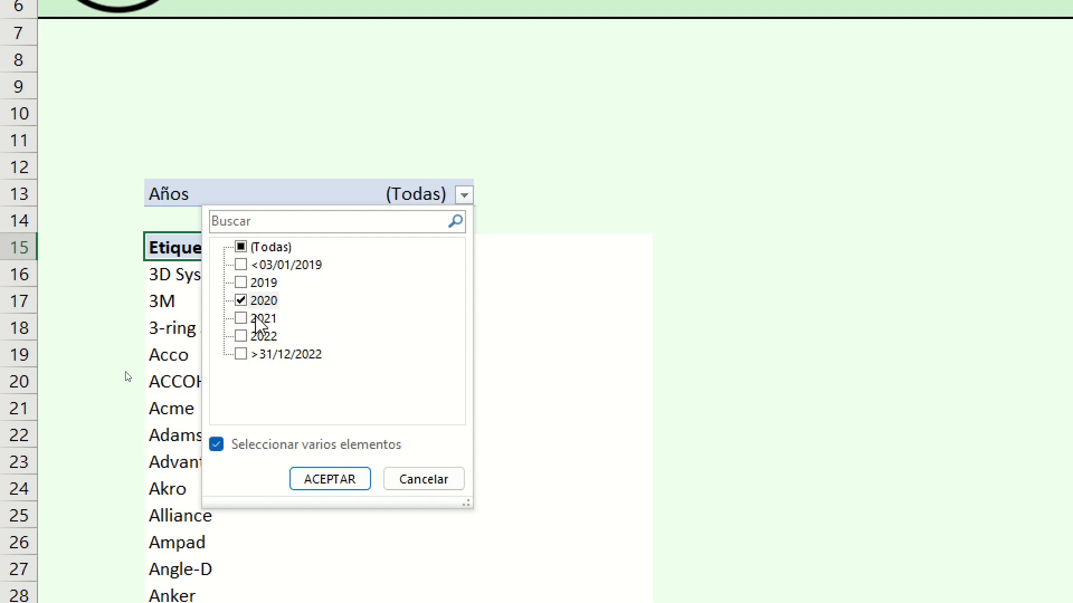
click(240, 302)
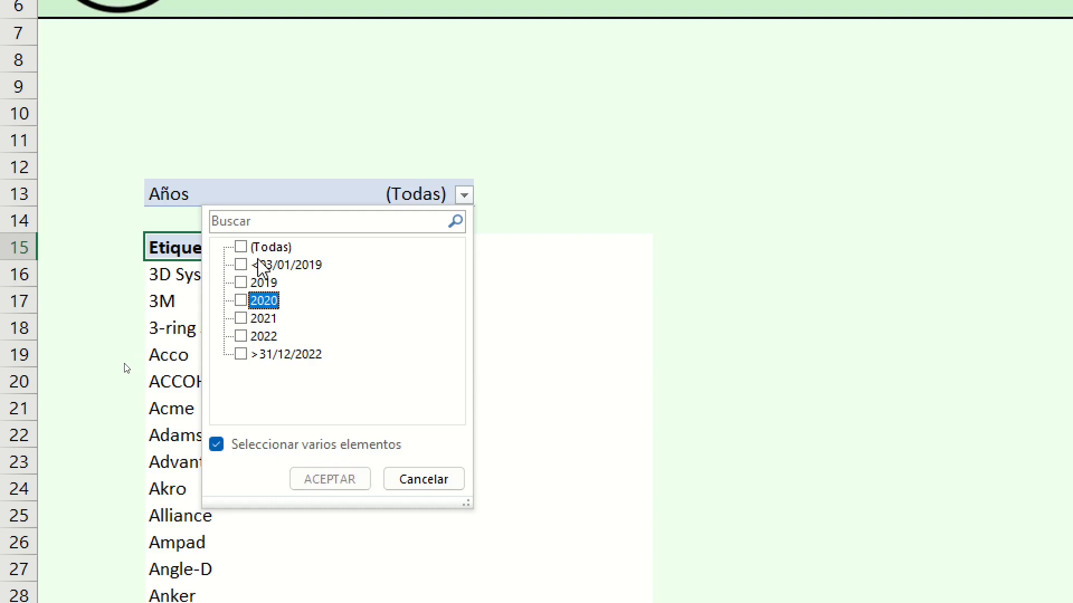
click(241, 301)
click(241, 319)
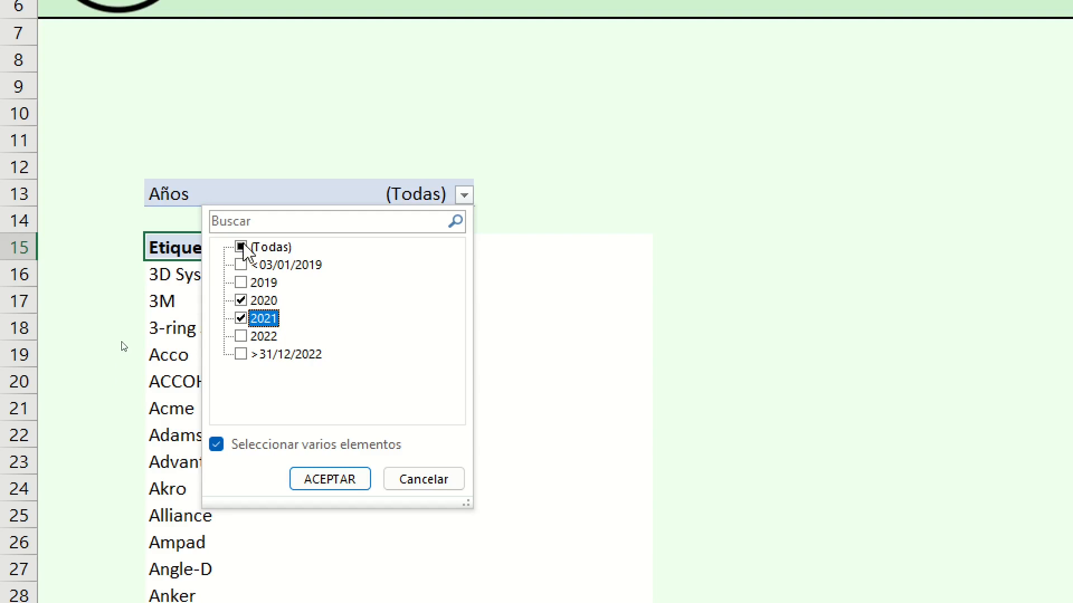
click(241, 248)
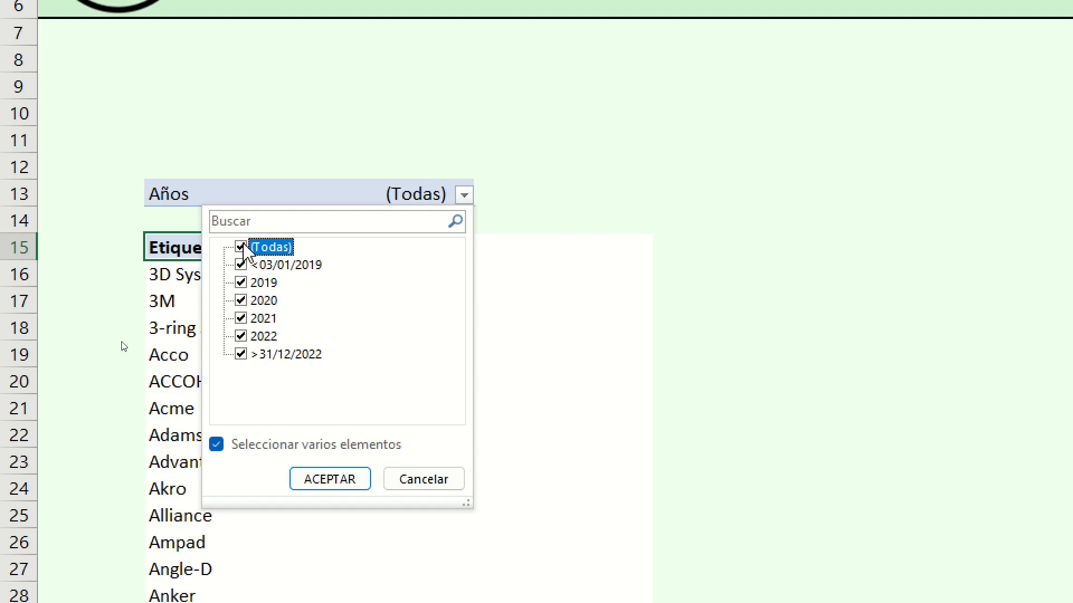
click(333, 484)
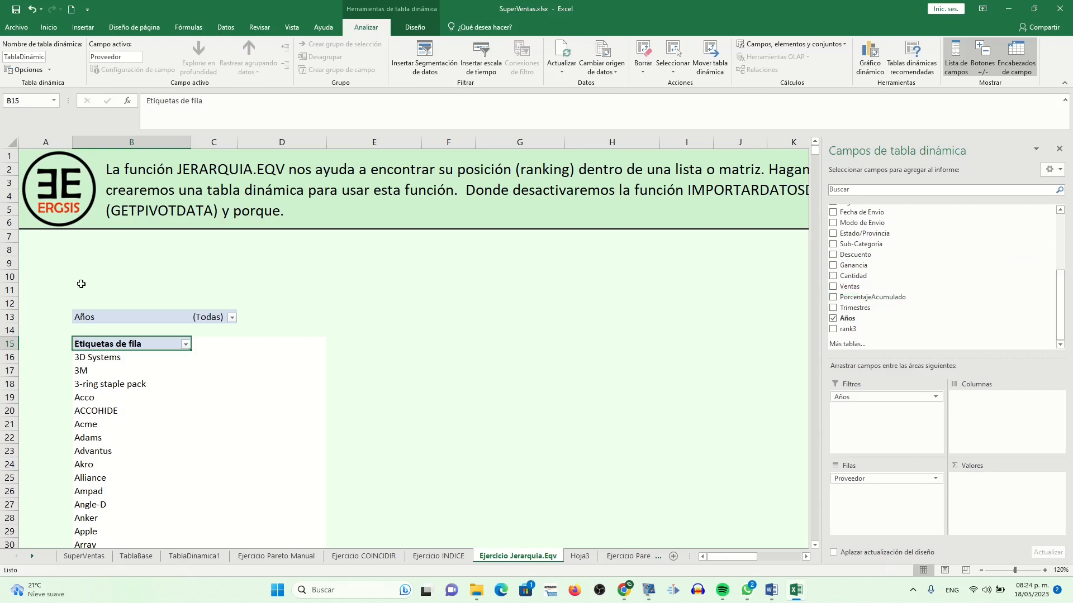
click(109, 357)
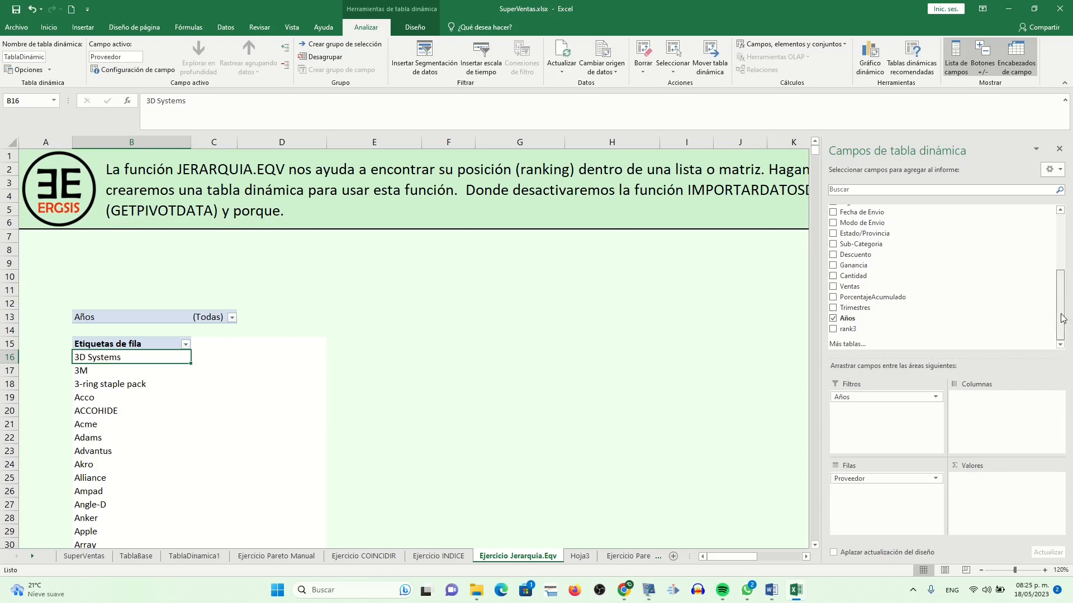
drag(1068, 323, 1068, 264)
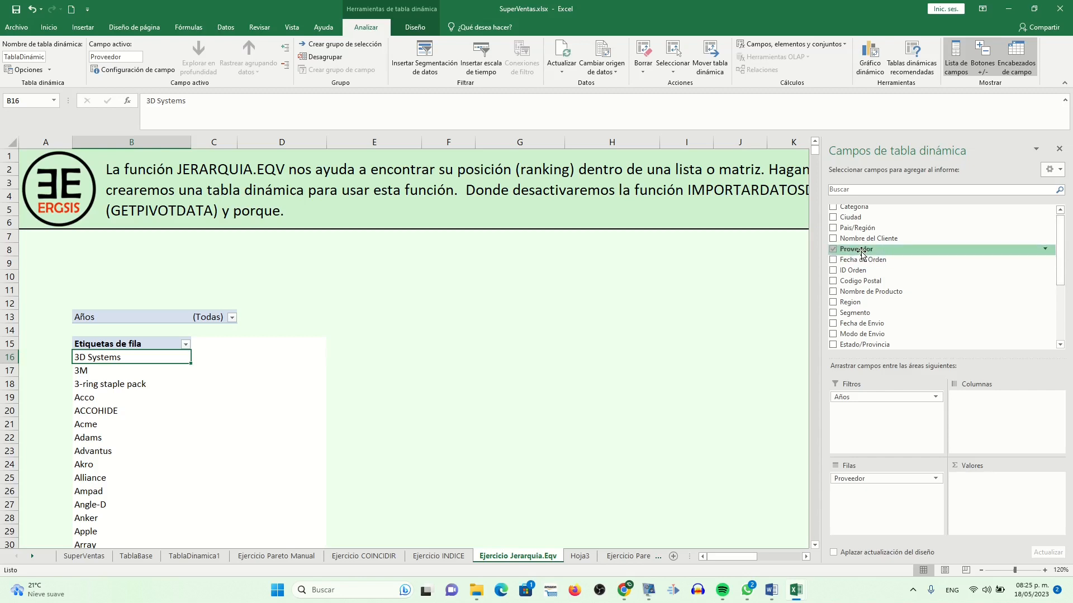
Add Proveedor to the pivot table's values as a count and sort the suppliers by it from largest to smallest.
drag(866, 251, 969, 487)
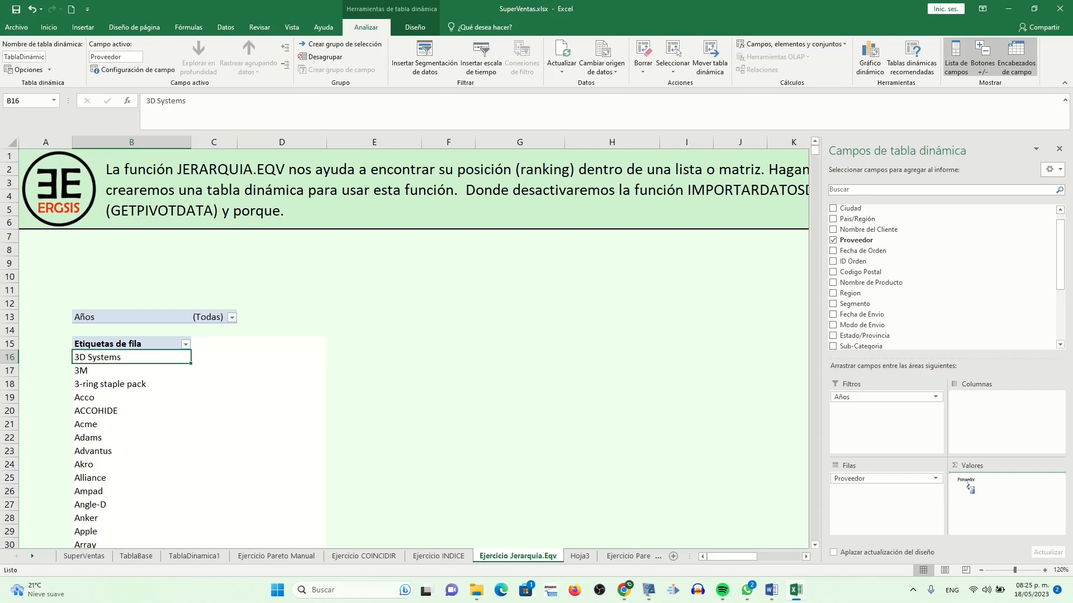
drag(969, 487, 1011, 495)
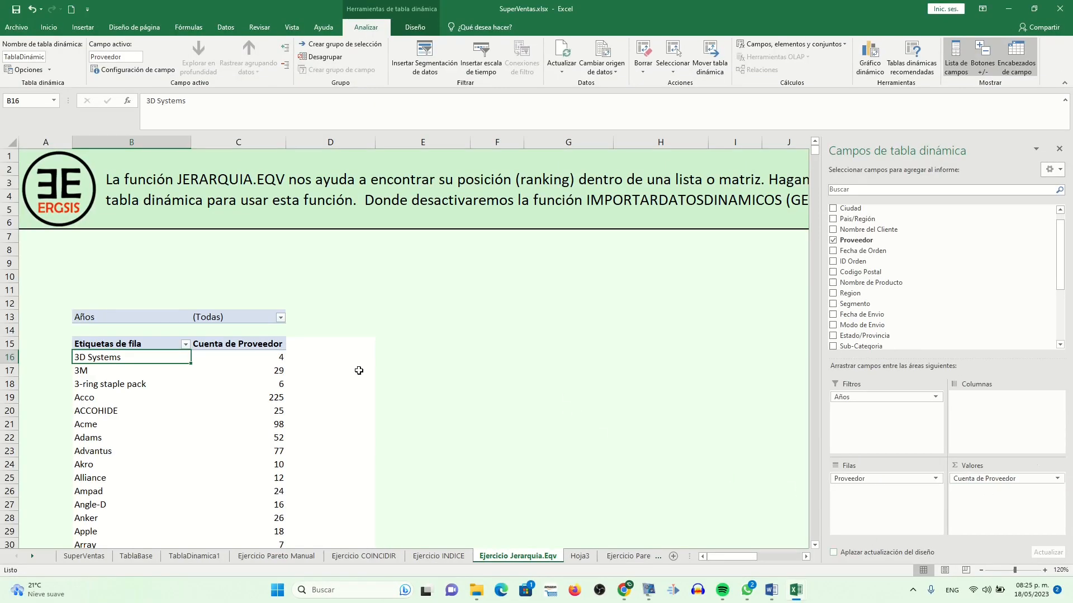
click(237, 357)
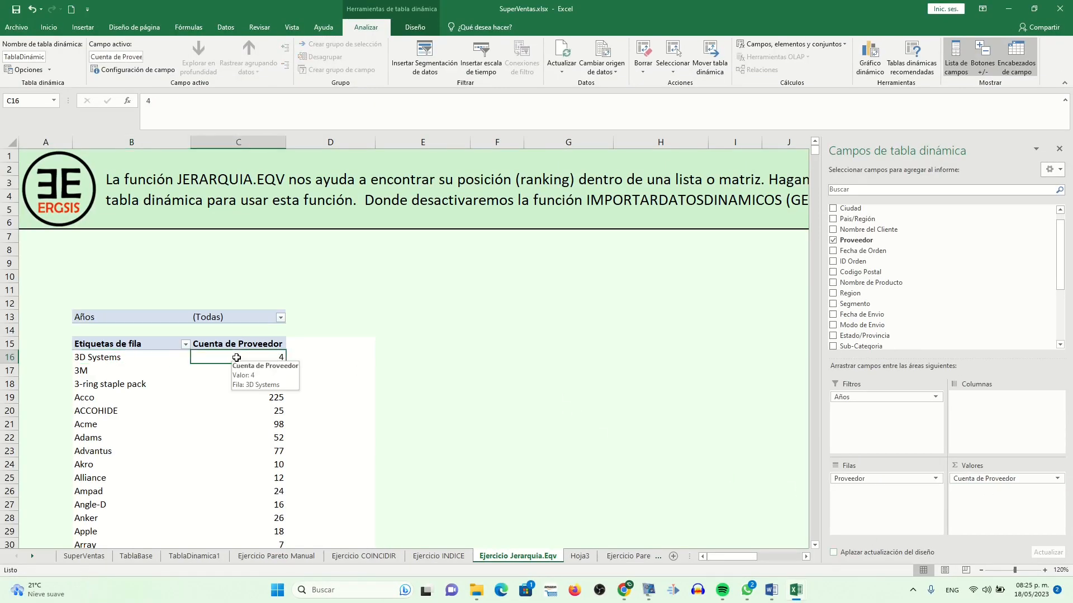
right_click(237, 360)
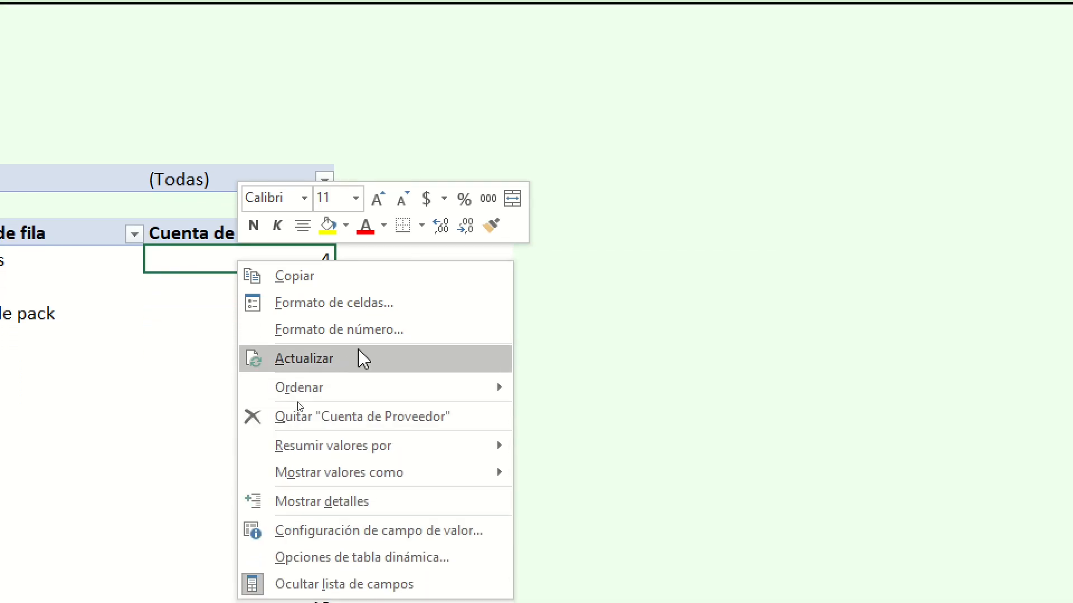
mouse_move(368, 391)
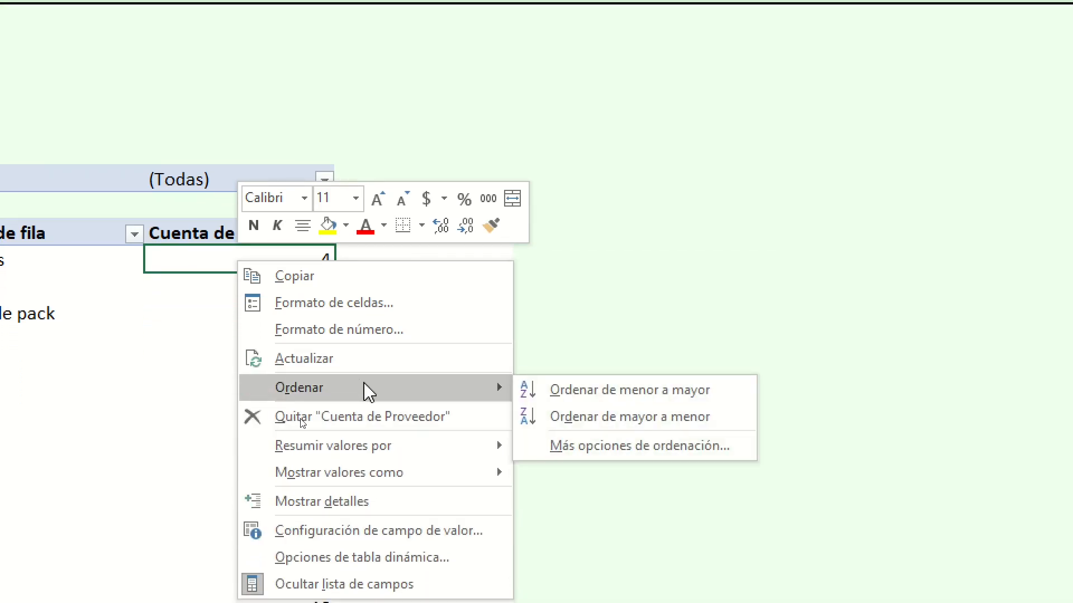
click(557, 418)
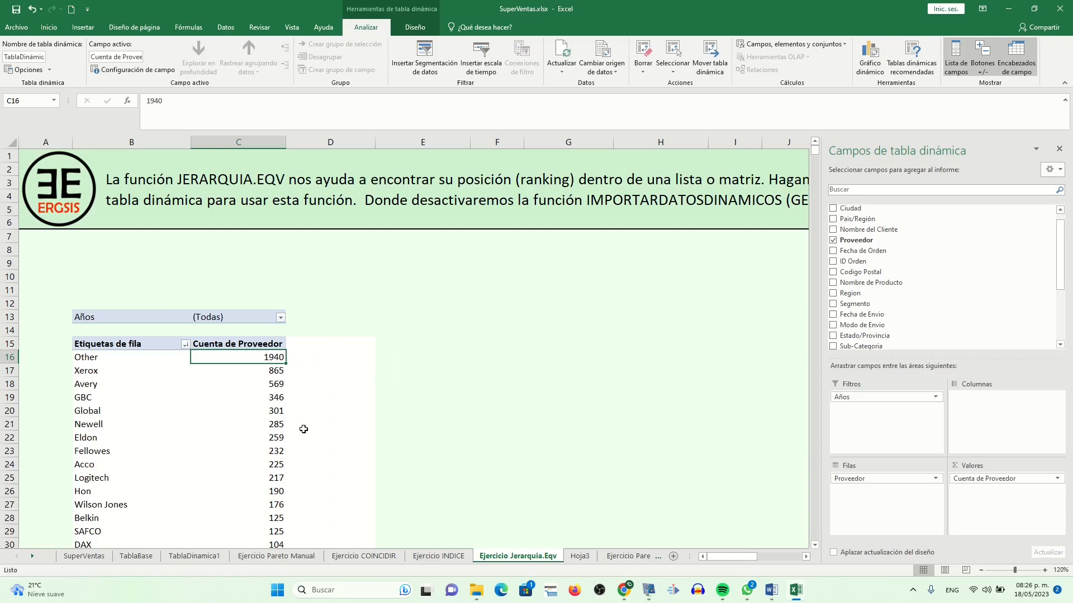
Apply the green style from the Oscuro group's first row to the supplier pivot table.
click(347, 322)
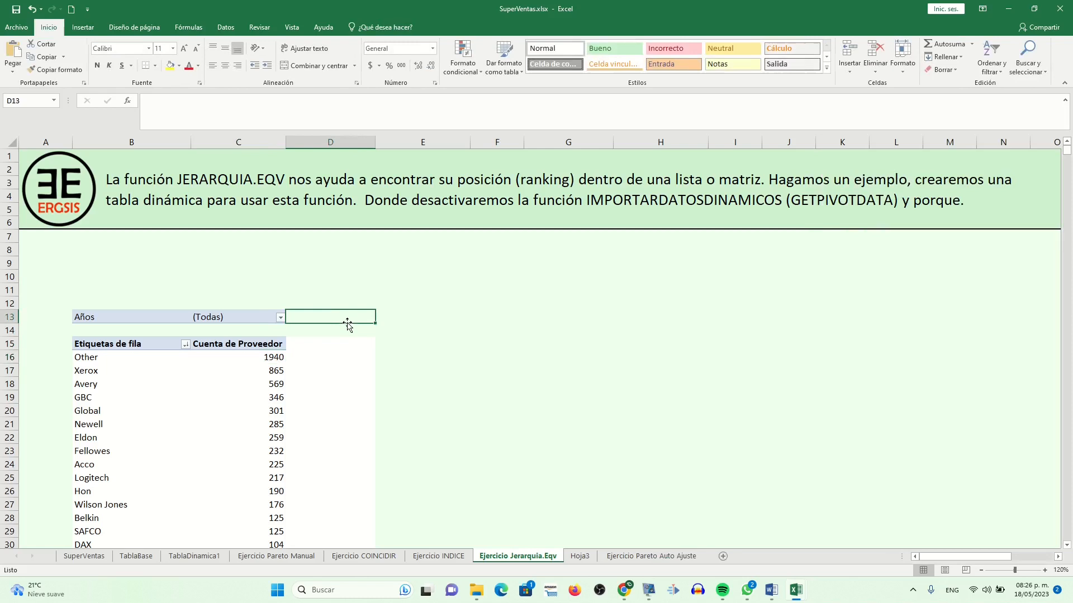
click(250, 360)
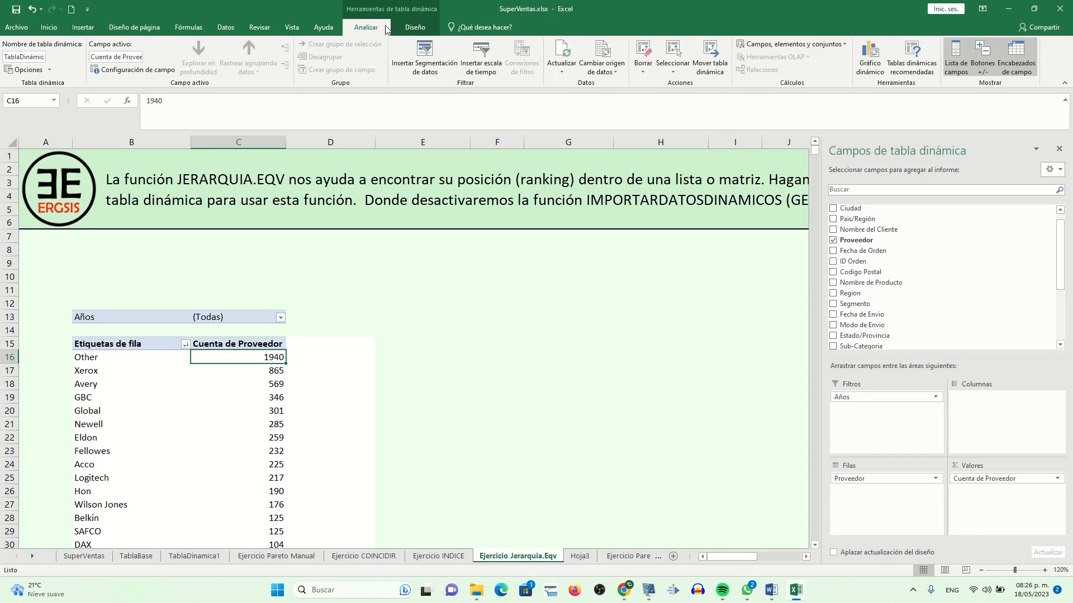
click(408, 29)
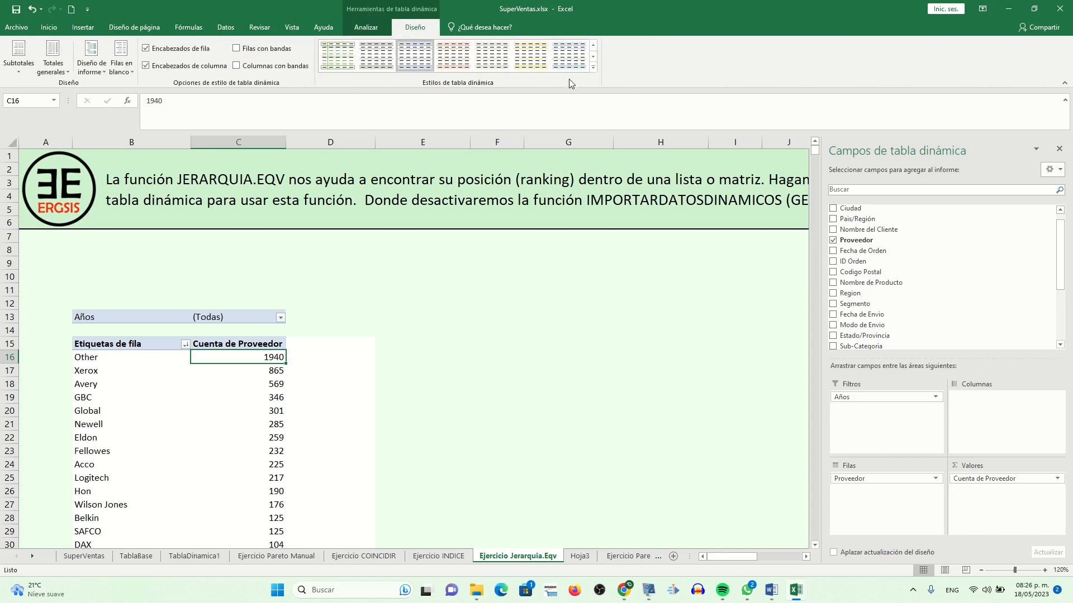
click(591, 68)
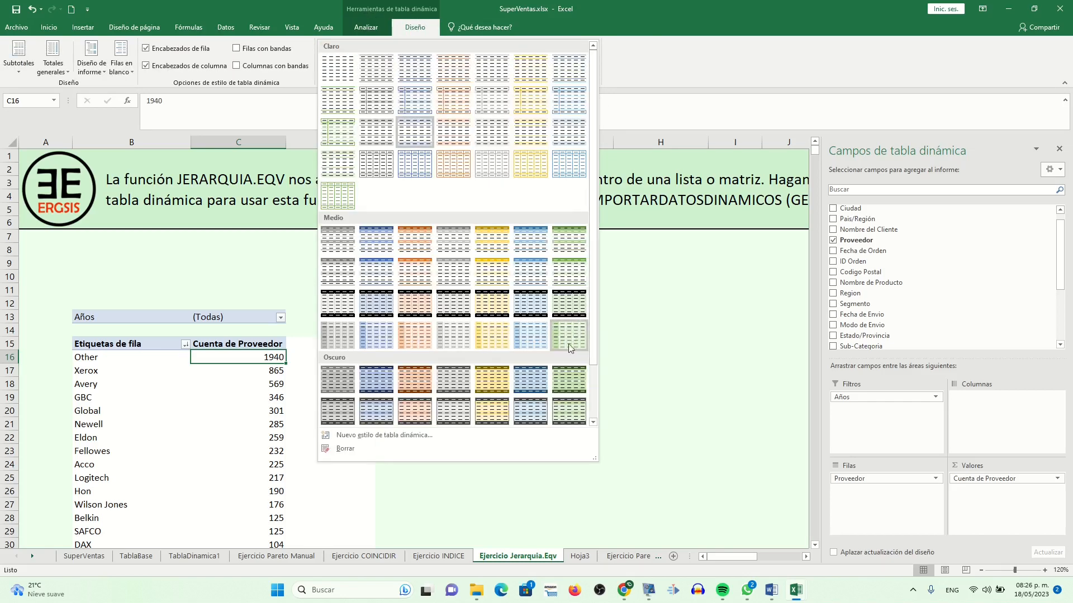
click(569, 378)
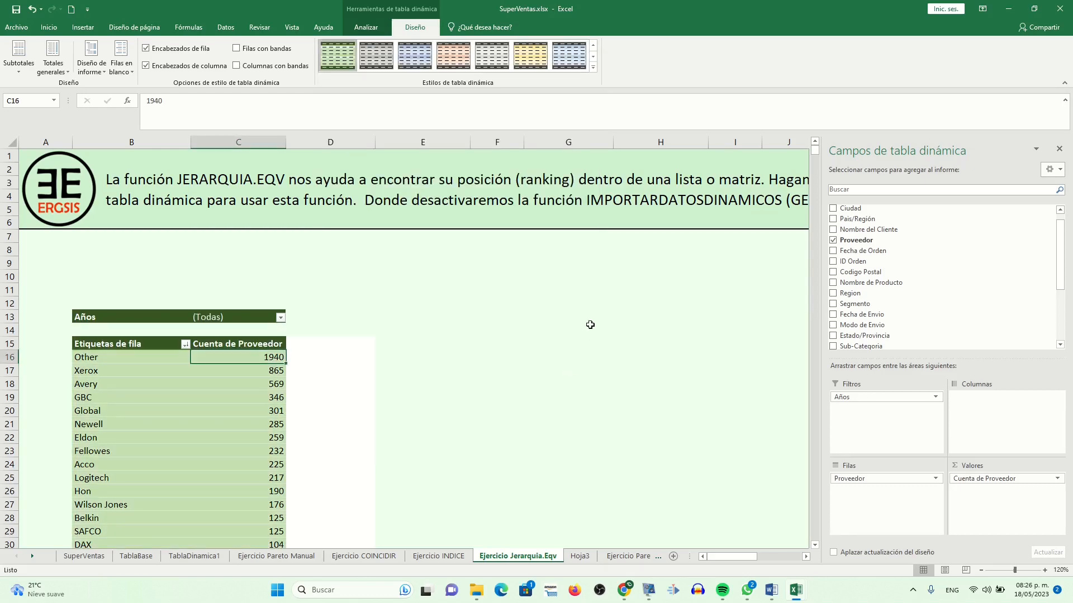
Fill the blank green cell D14 down column D to row 42 to replace the white background beside the pivot table.
click(441, 556)
click(505, 557)
click(316, 330)
drag(376, 338, 381, 371)
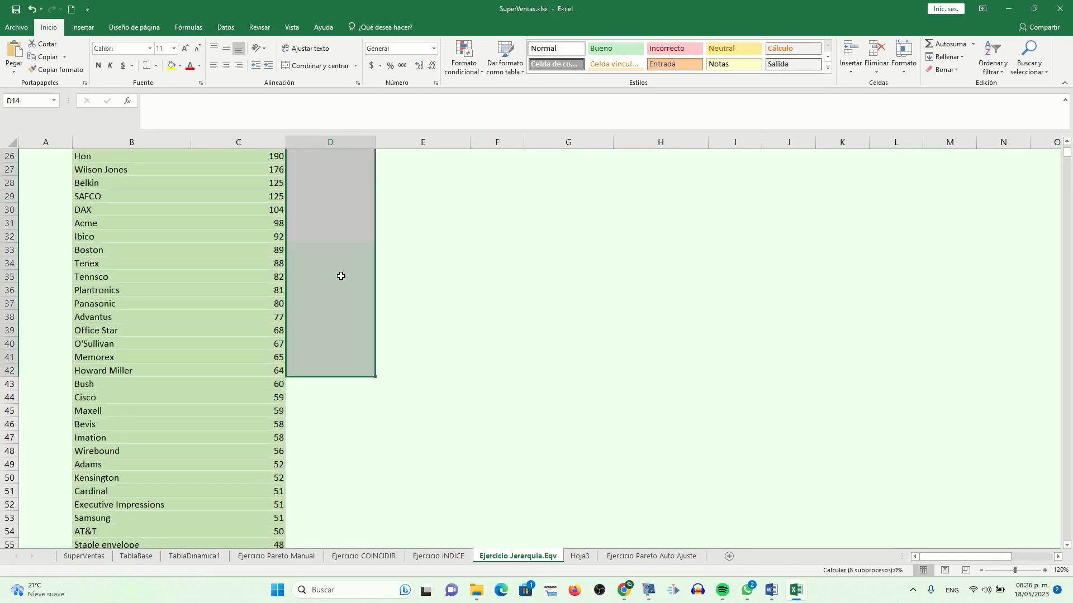
click(333, 260)
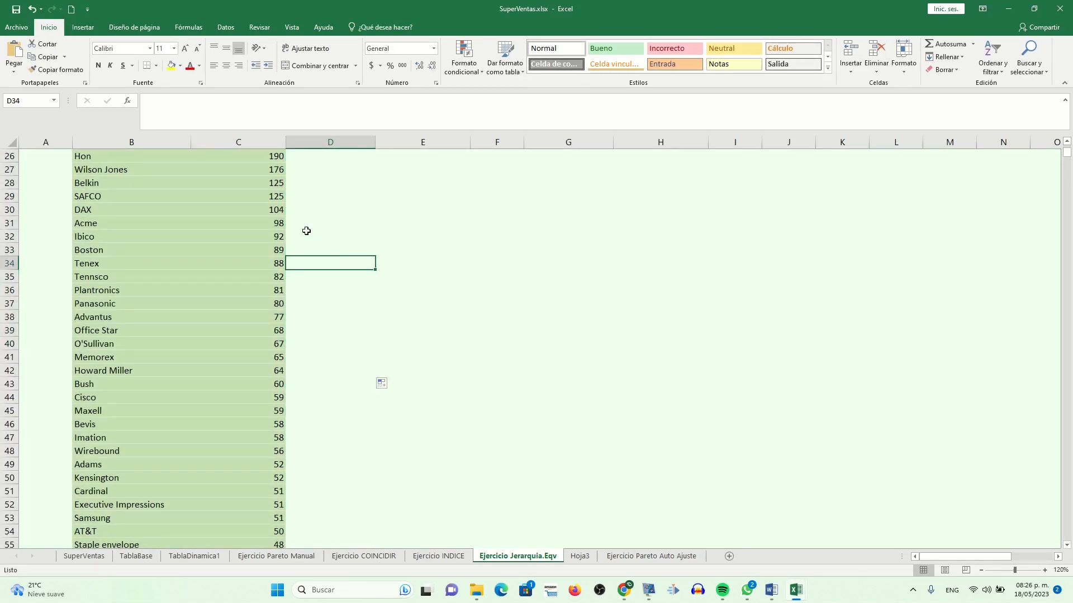
scroll(1068, 156, up, 8)
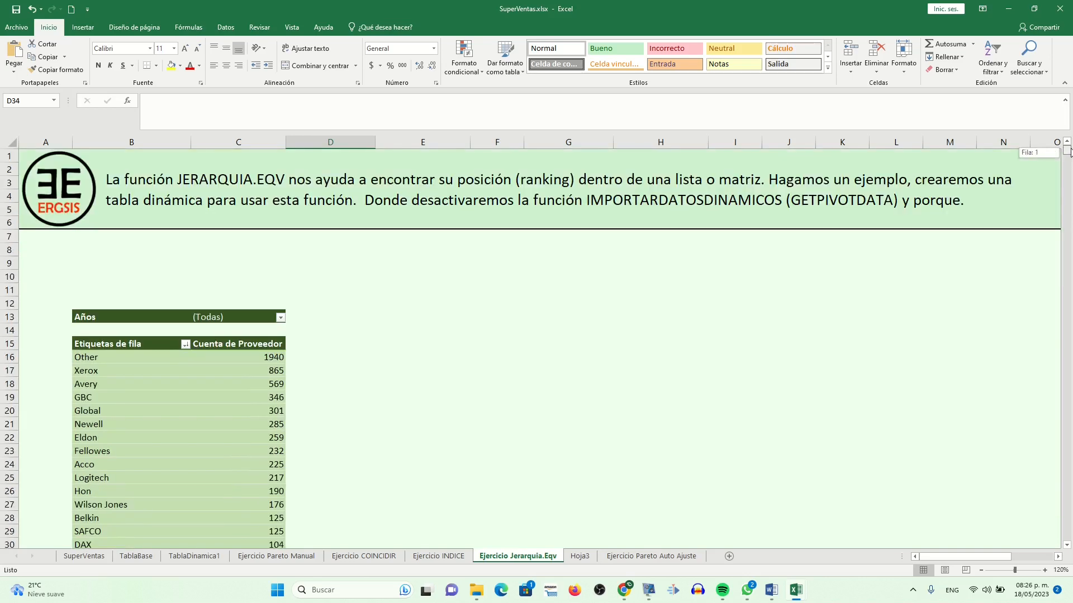
click(317, 361)
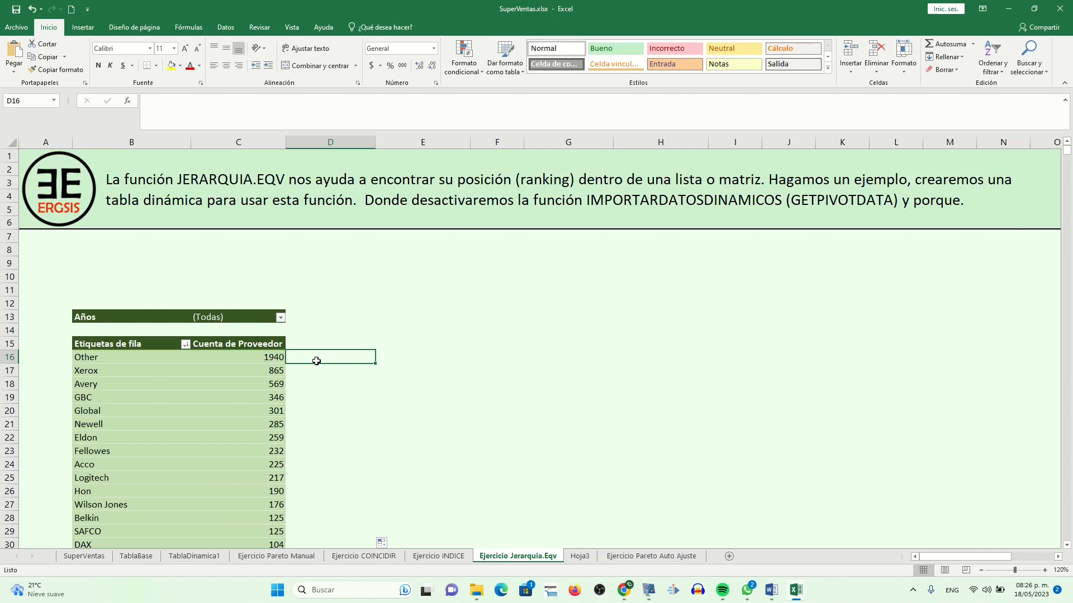
Examine the top suppliers and their counts in the pivot table, from Other to Global, at 140% zoom.
click(1057, 557)
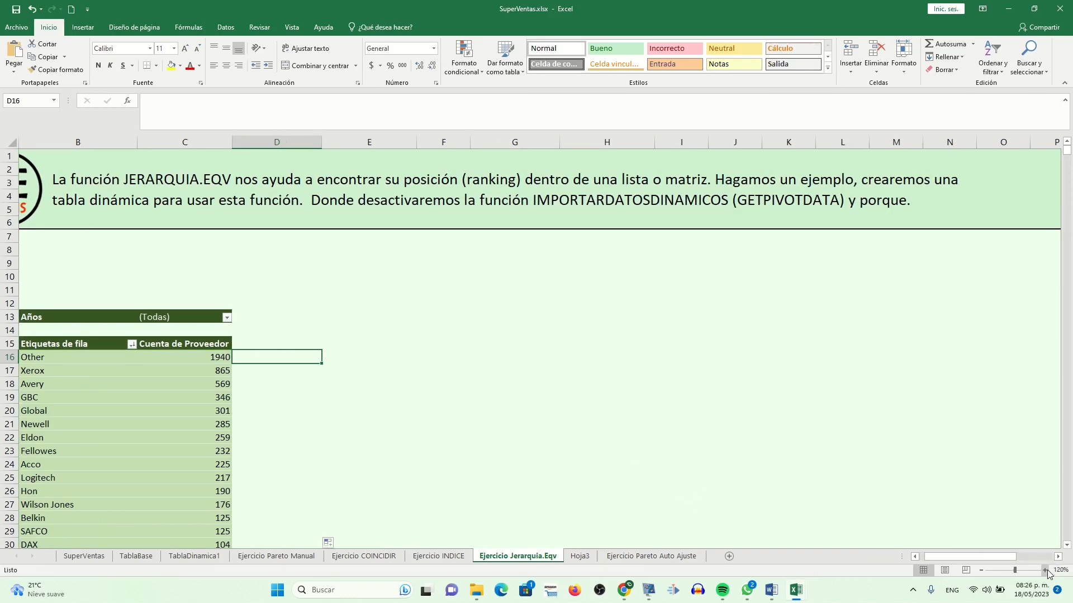
click(1044, 571)
click(1044, 570)
drag(986, 557, 955, 556)
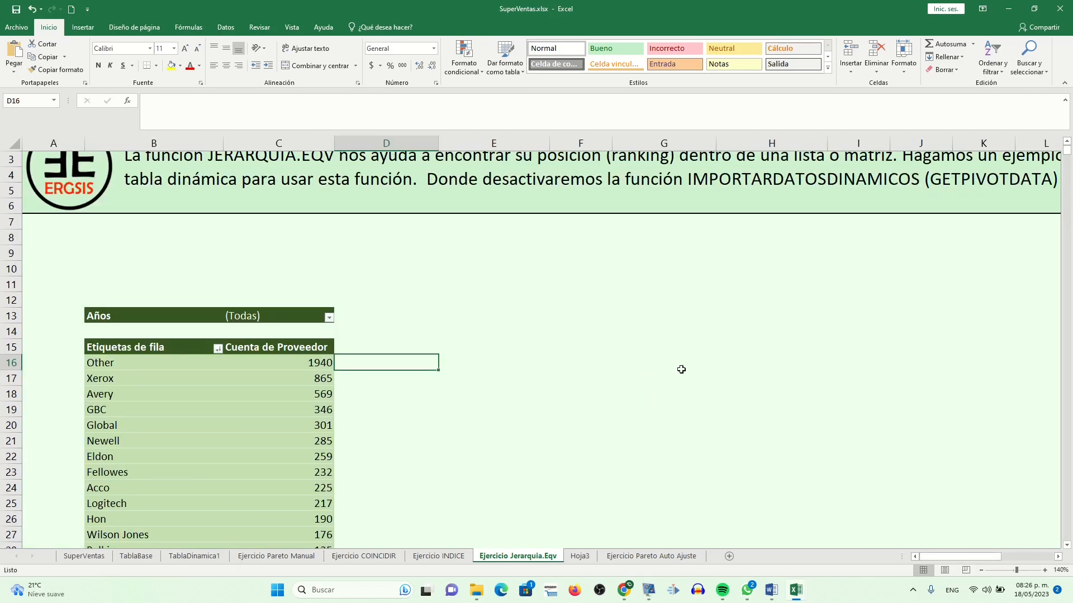
click(367, 264)
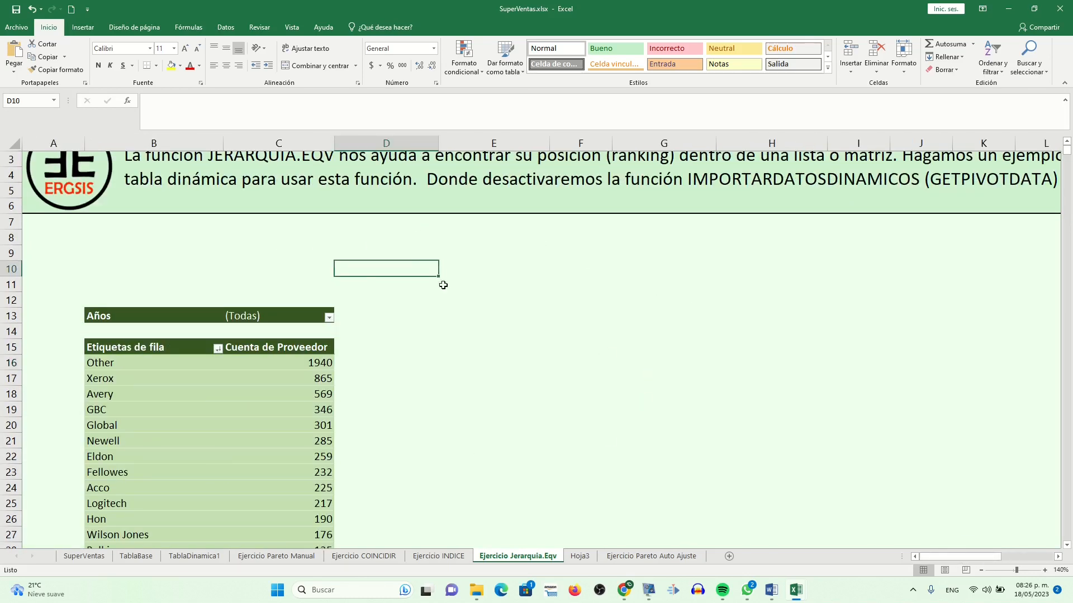
click(469, 286)
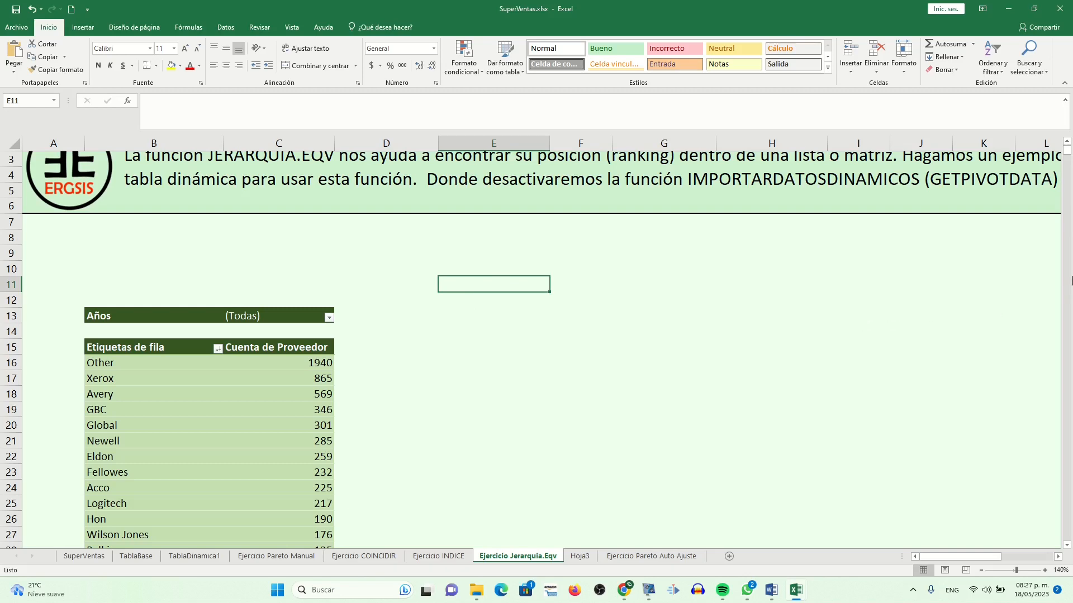
scroll(1067, 548, down, 3)
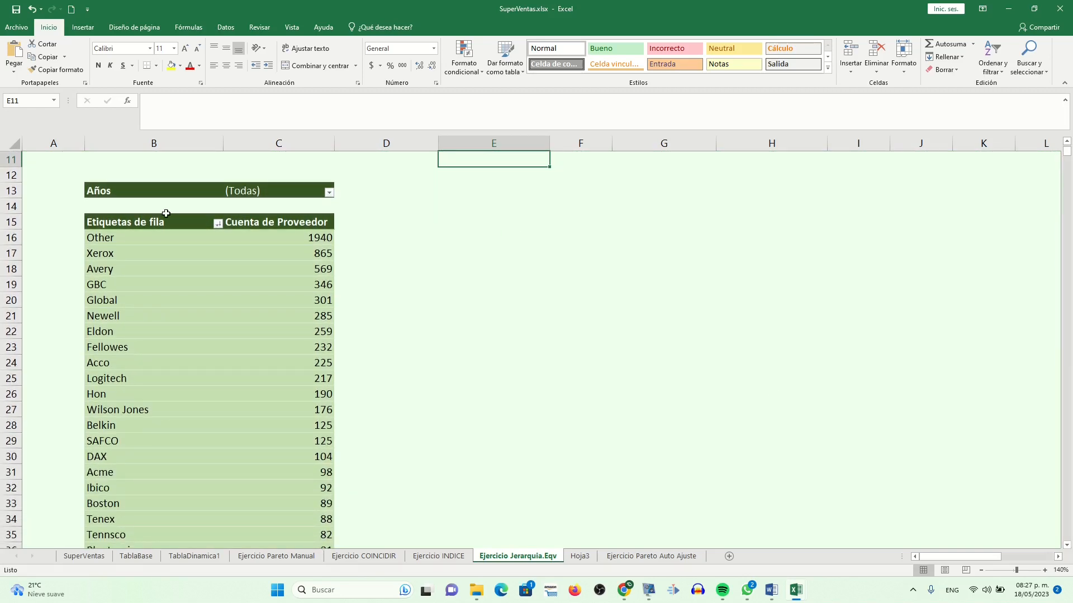
click(297, 241)
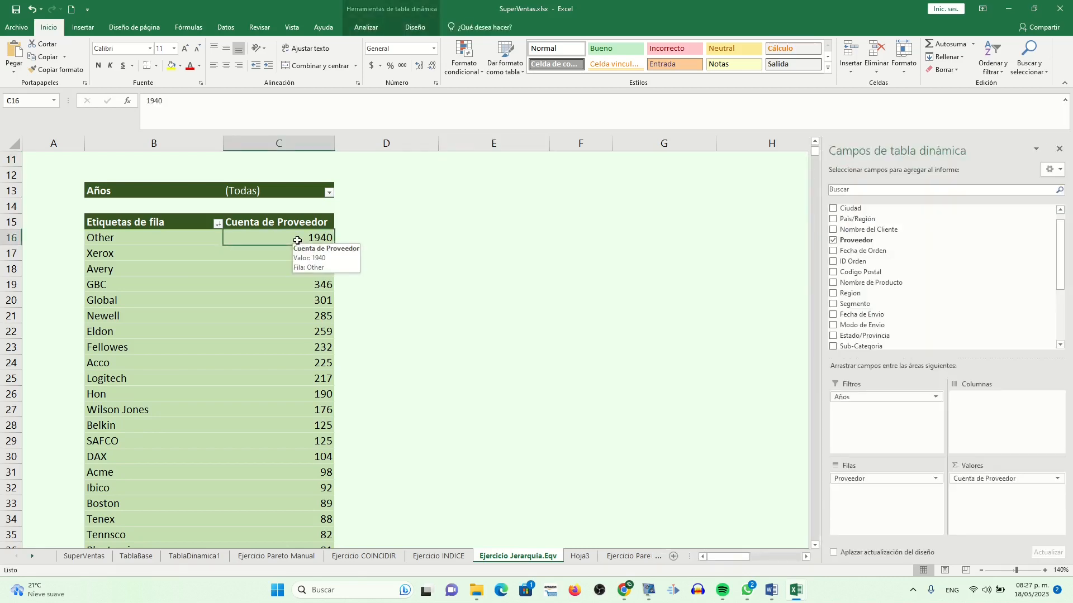
click(281, 254)
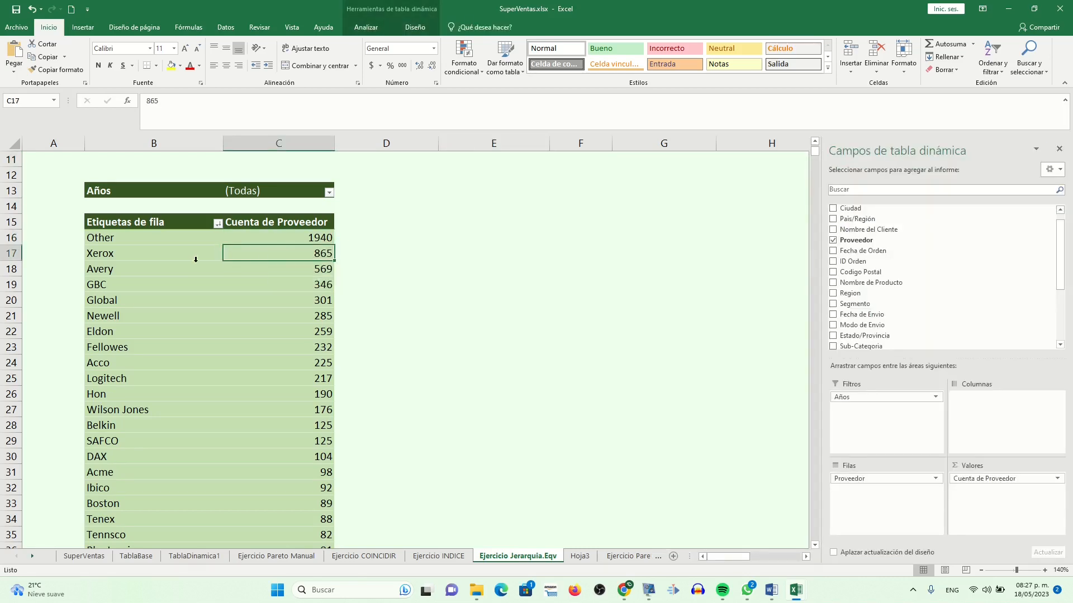
click(287, 270)
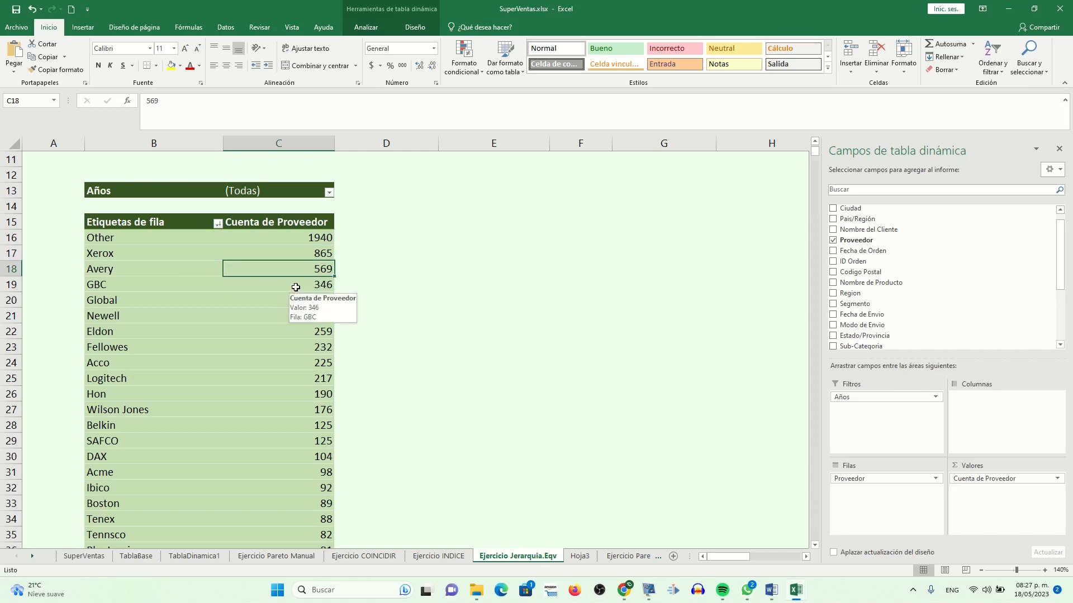
click(296, 286)
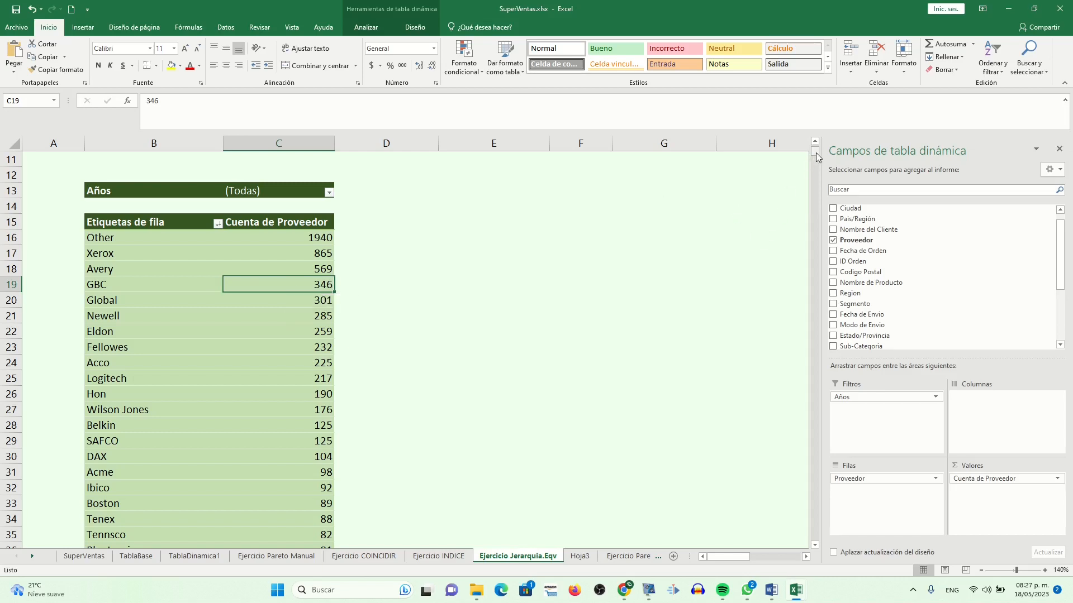
drag(133, 237, 277, 240)
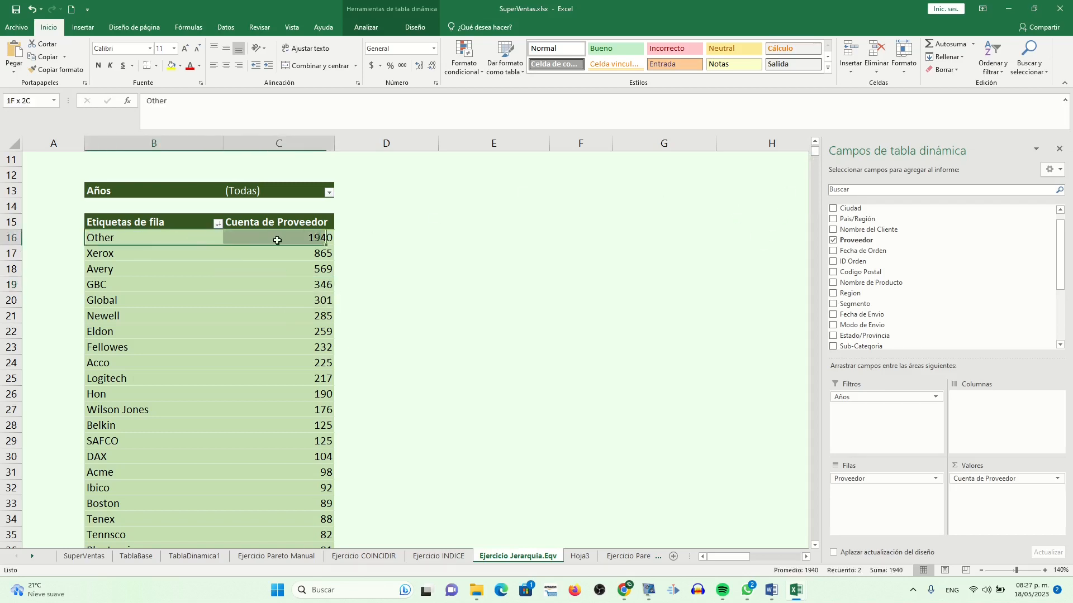
click(177, 238)
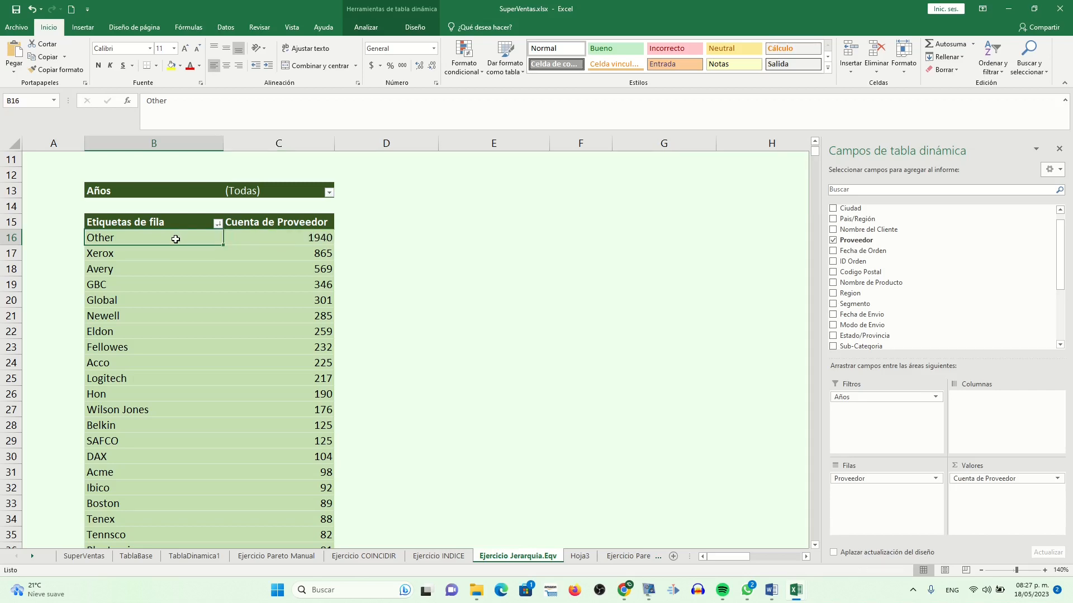
drag(175, 240, 156, 294)
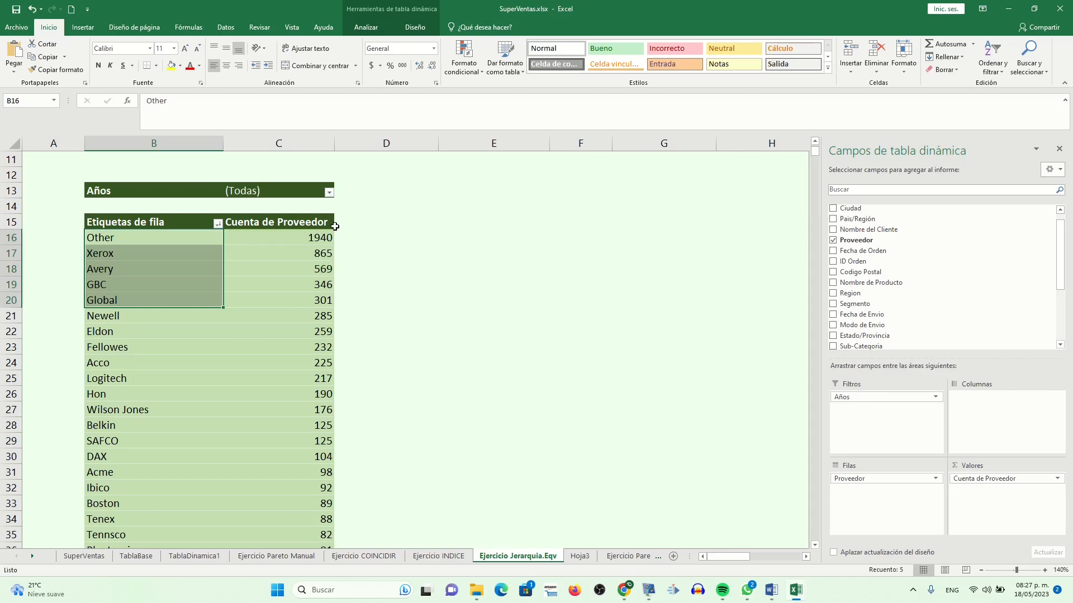
click(415, 222)
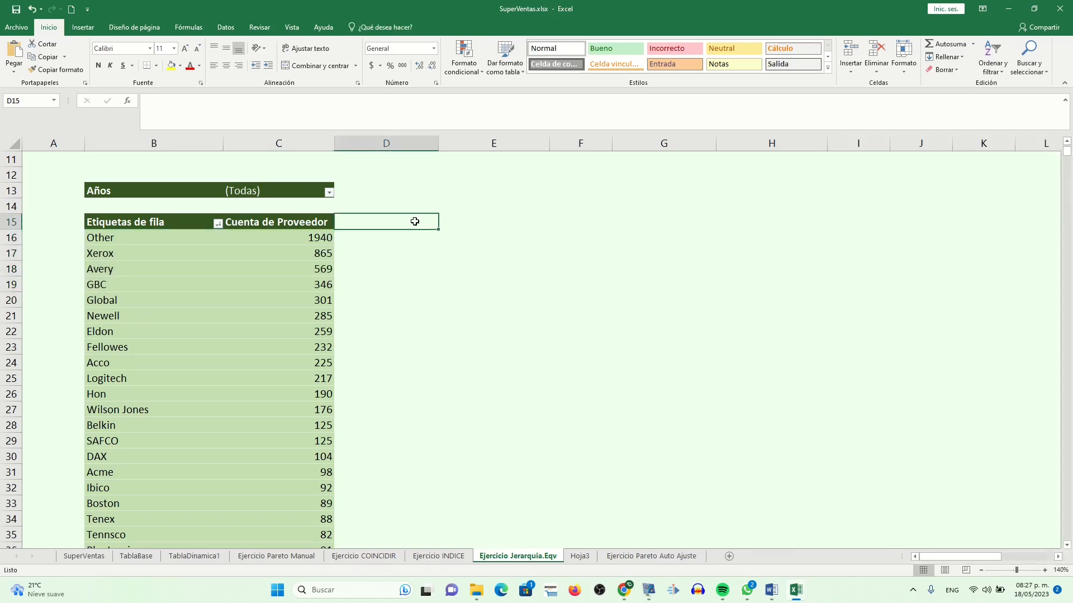
click(397, 241)
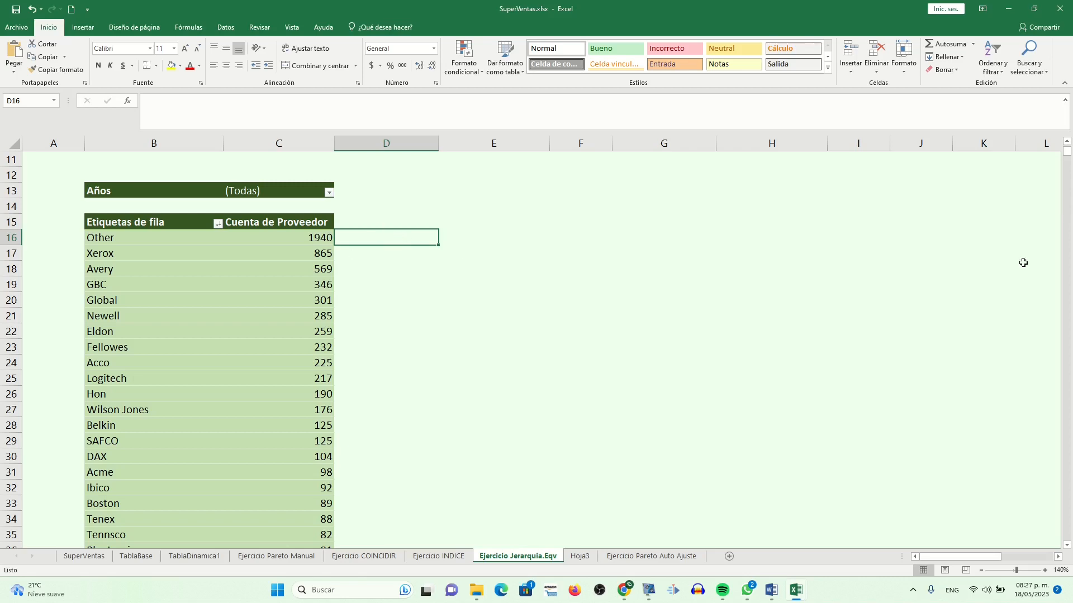
click(1067, 142)
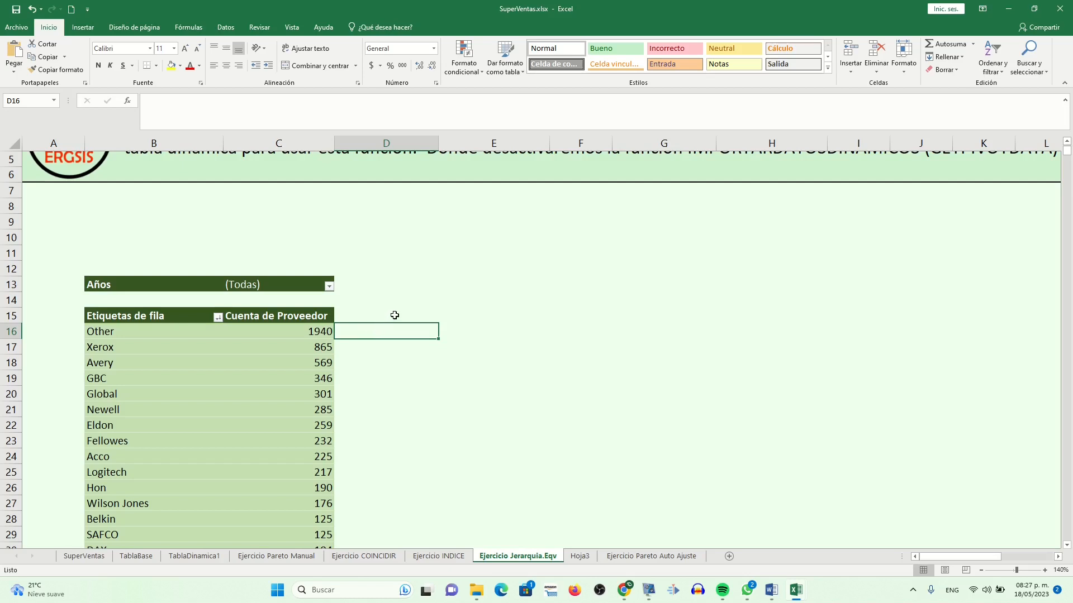
Enter =JERARQUI.EQV in cell G15, on the pivot table's header row.
click(396, 315)
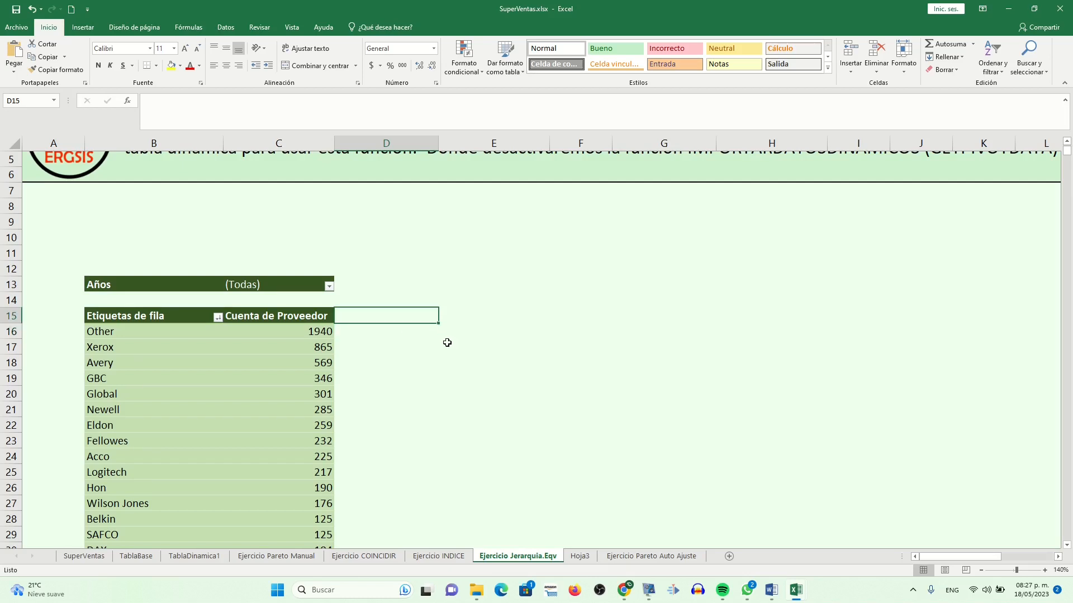
key(Right)
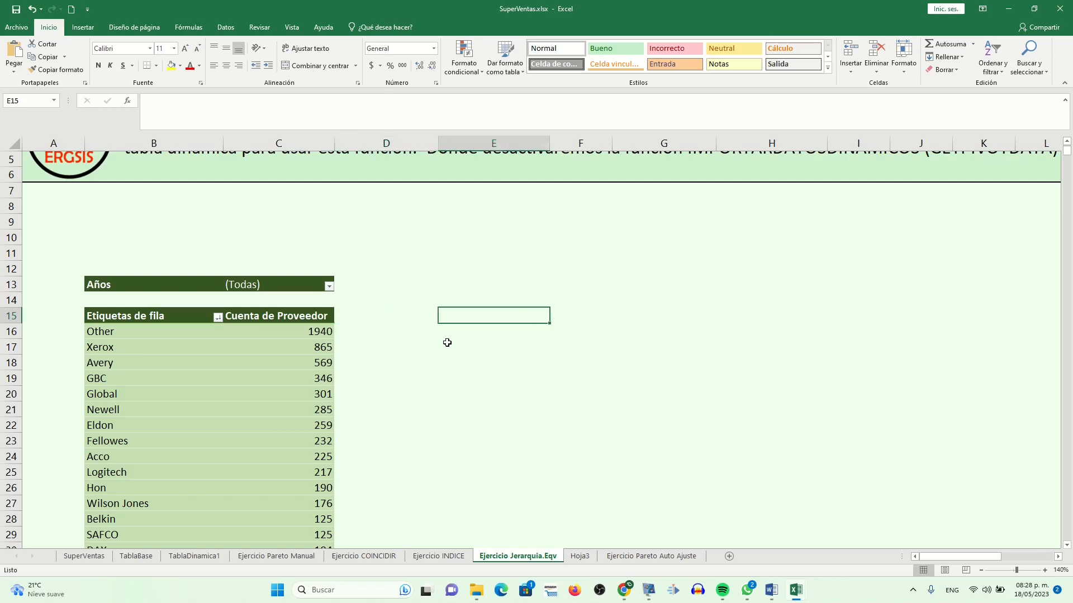
key(Right)
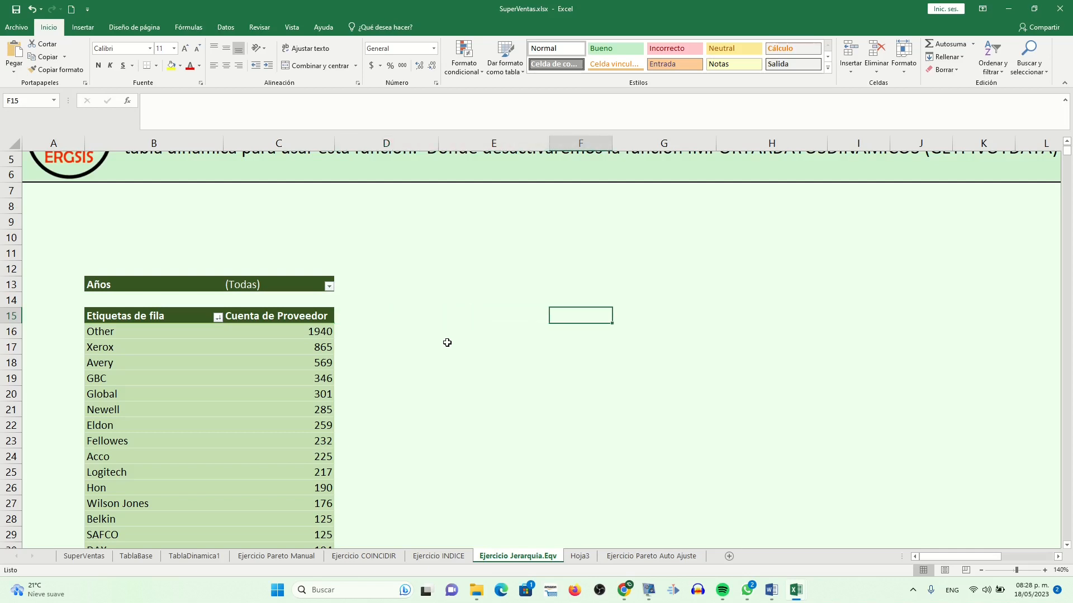
key(Right)
key(Left)
key(Right)
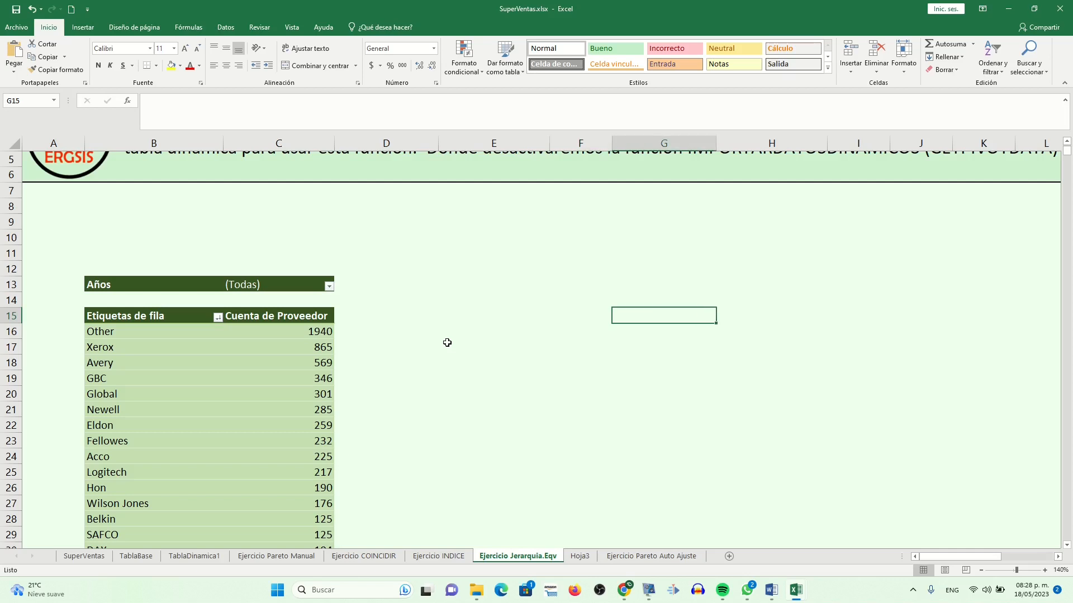
text(=)
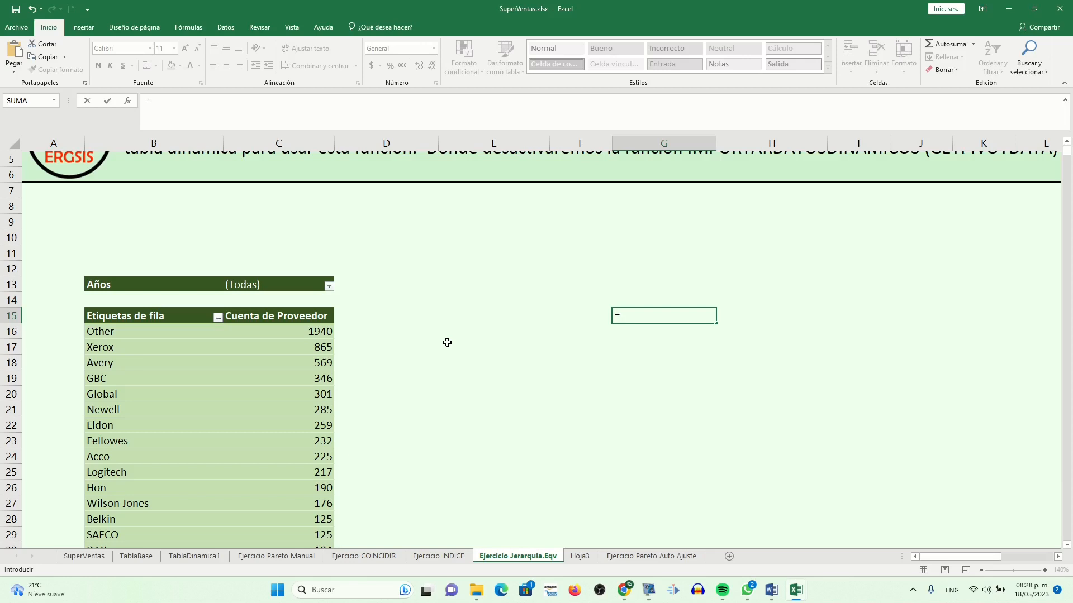
text(JE)
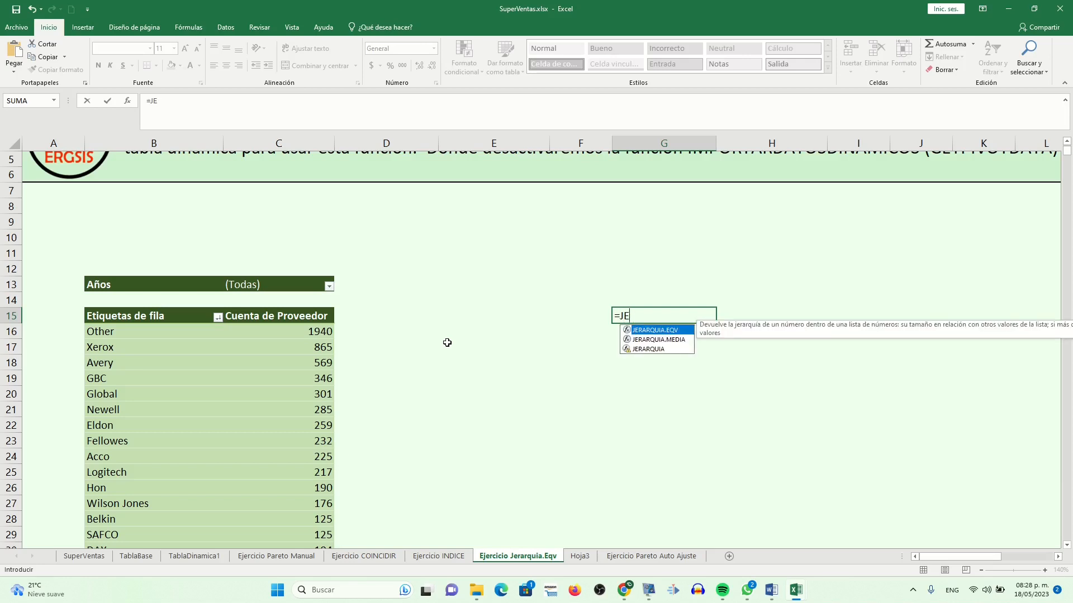
text(RARQUI>EQV)
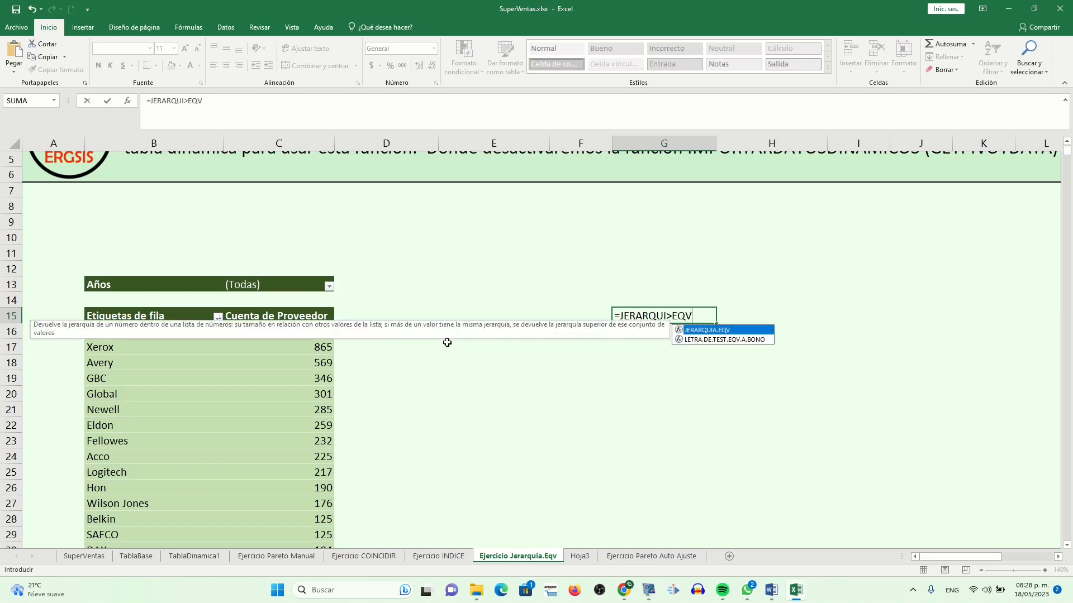
click(670, 318)
key(BackSpace)
text(.)
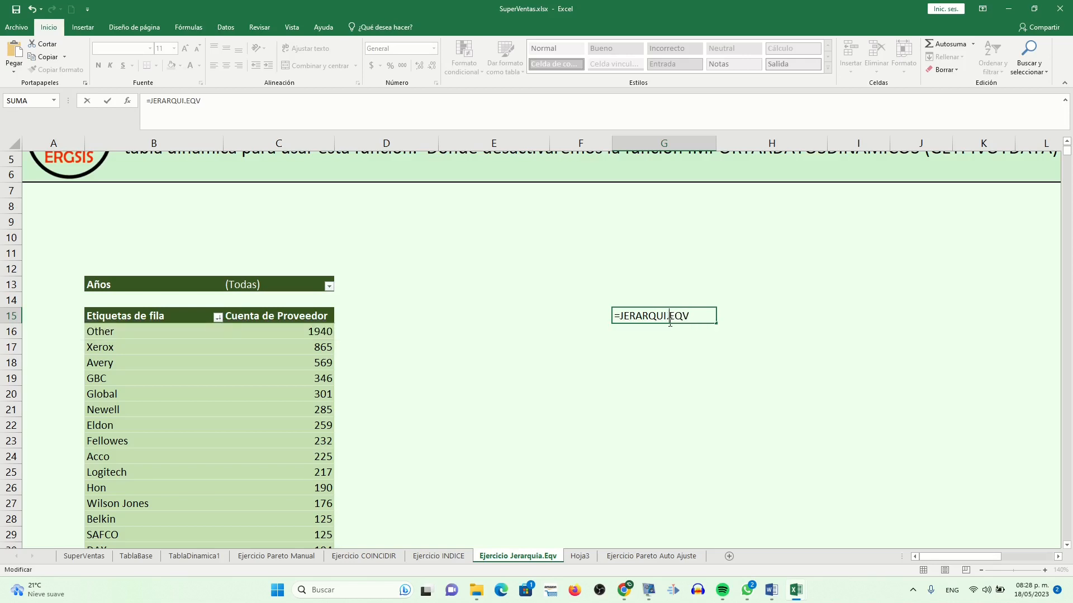
key(Return)
Turn the G15 entry into plain text by replacing its equals sign with an apostrophe, and centre it.
click(643, 312)
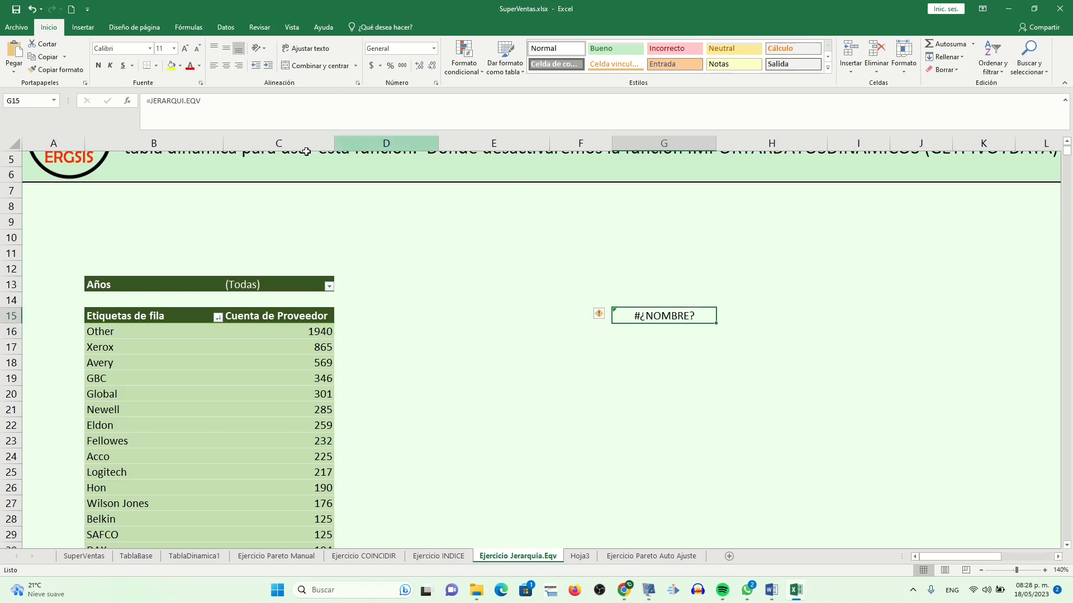
click(149, 101)
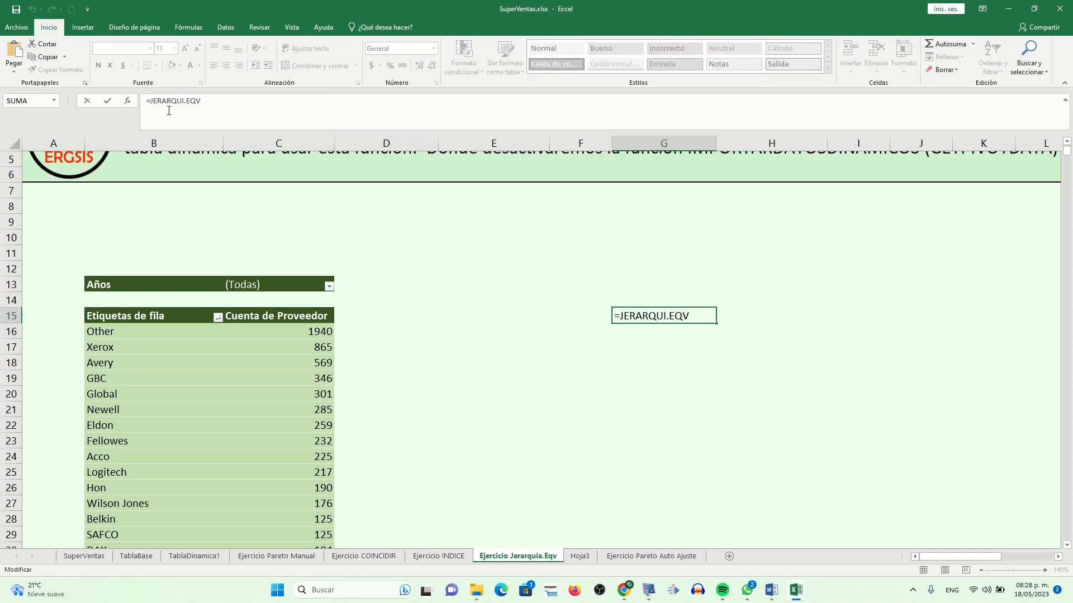
key(BackSpace)
text(')
key(Return)
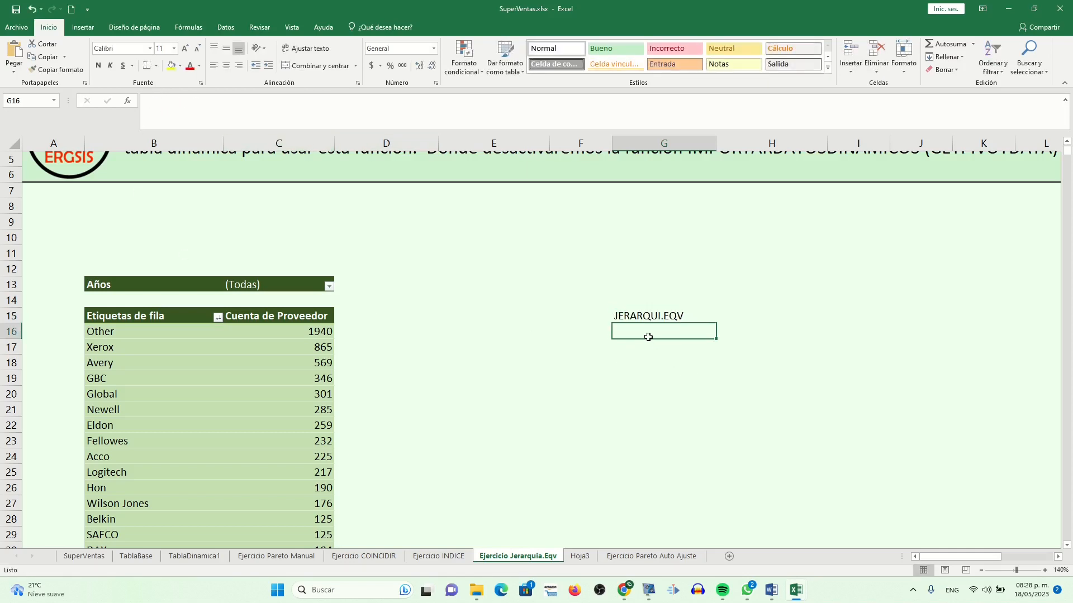
click(655, 317)
click(227, 65)
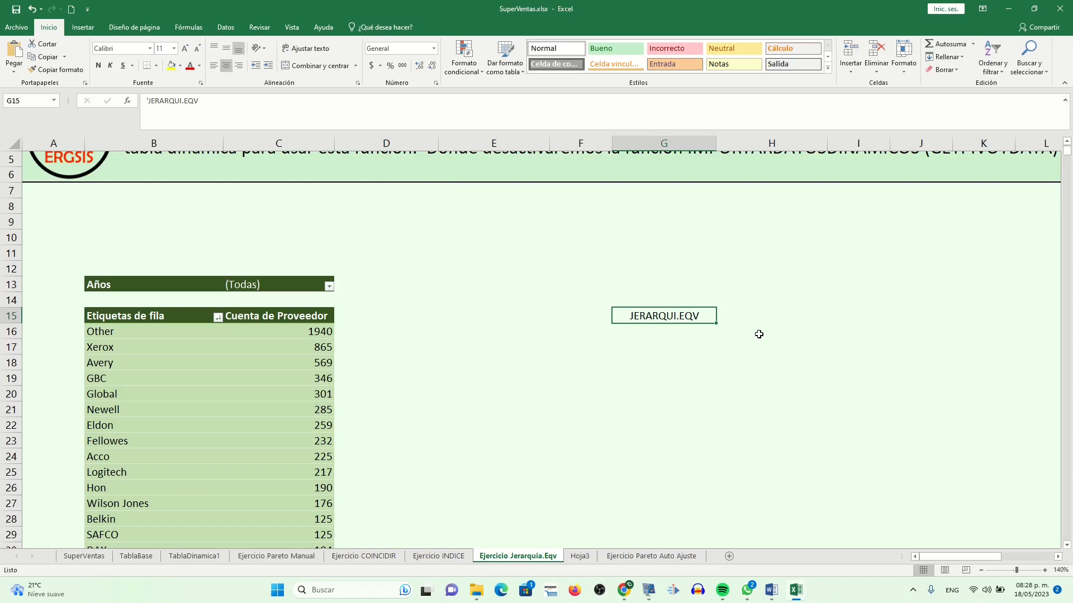
Correct the spelling of the heading in G15 to JERARQUIA.EQV.
double_click(678, 316)
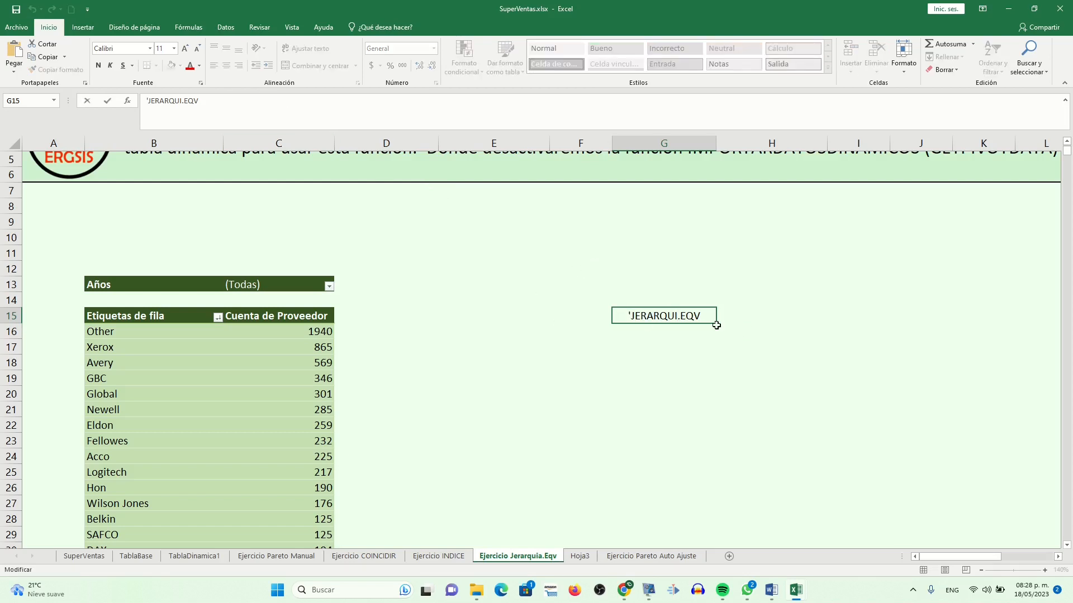
text(A)
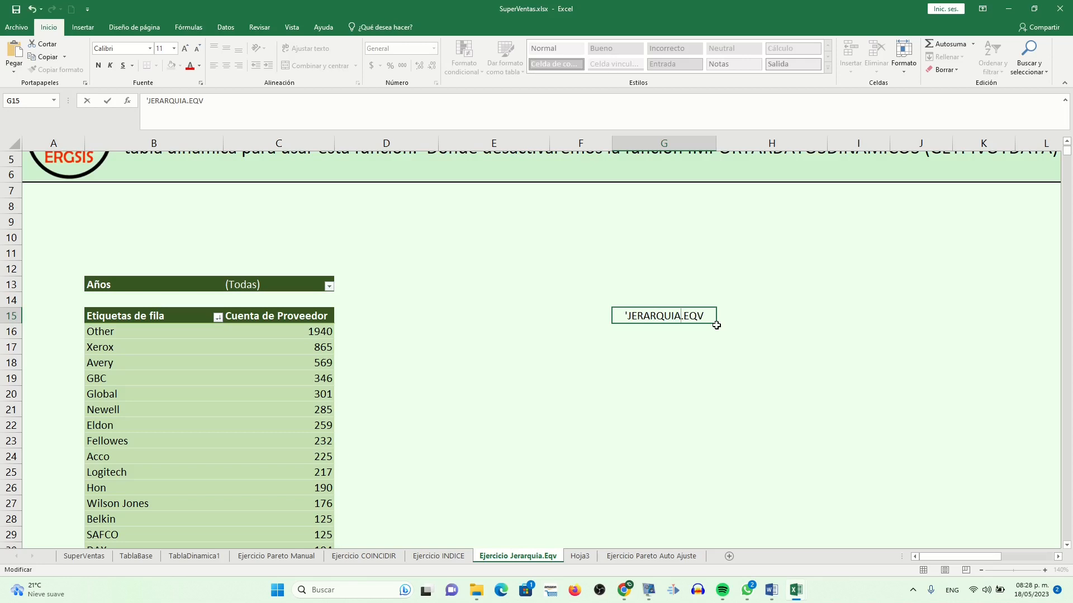
key(Return)
click(688, 314)
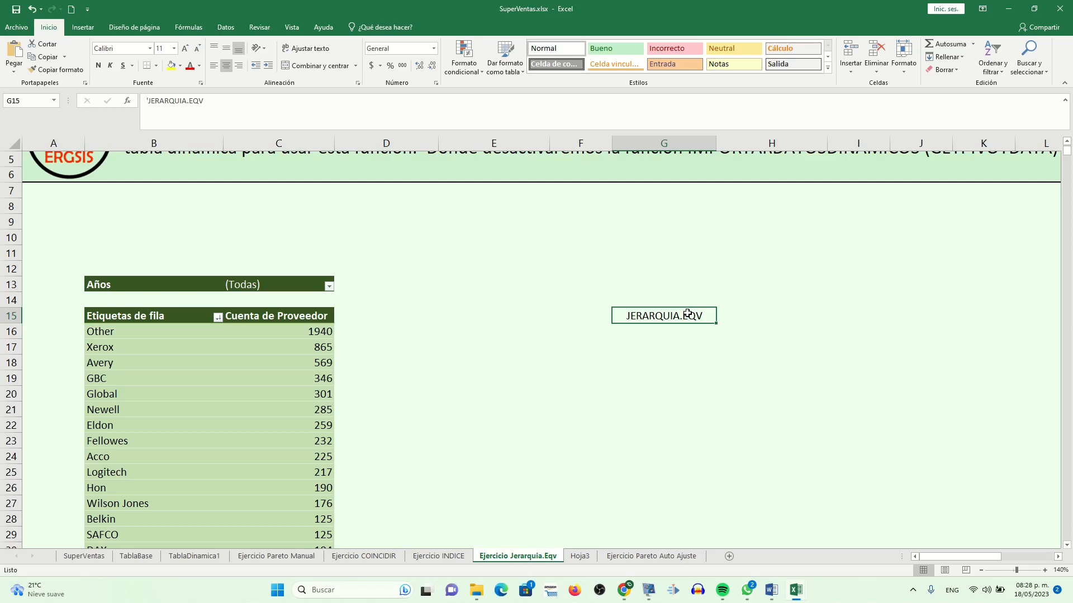
Start a JERARQUIA.EQV formula in cell G16 and open its function arguments dialog.
click(660, 332)
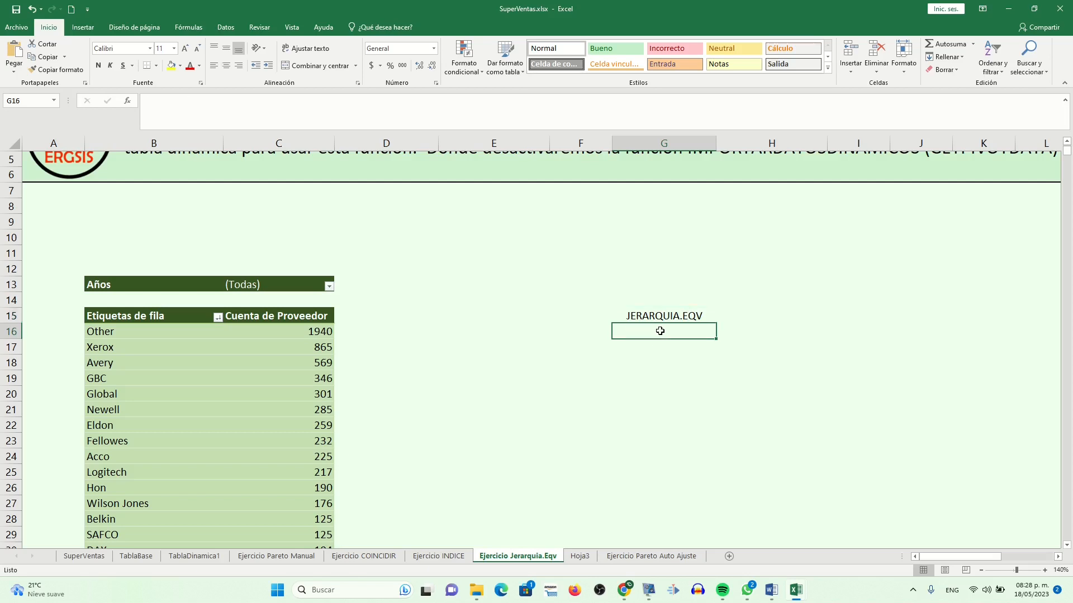
text(=)
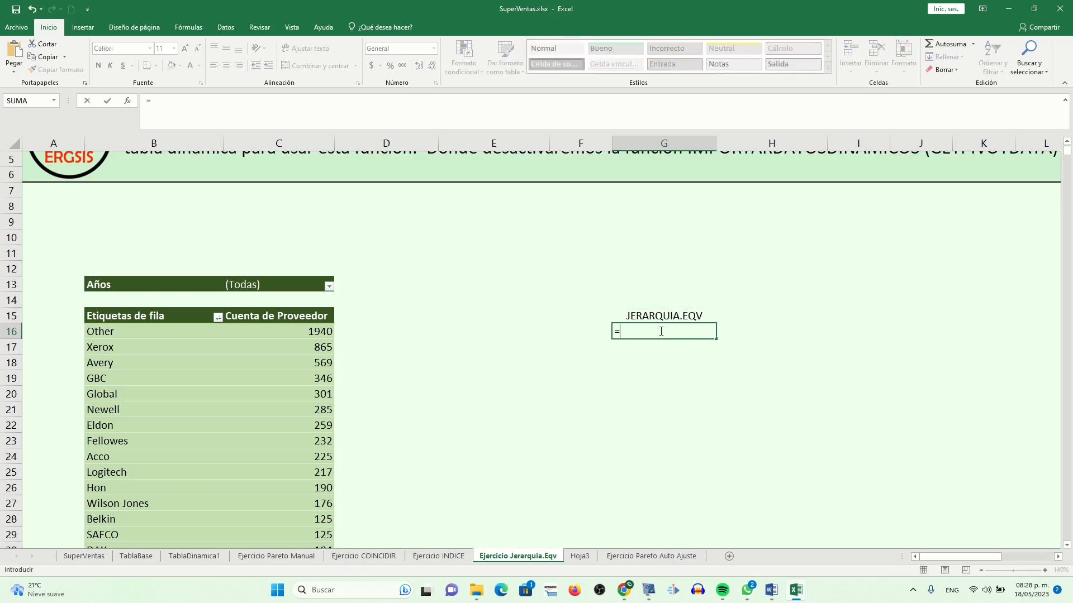
text(je)
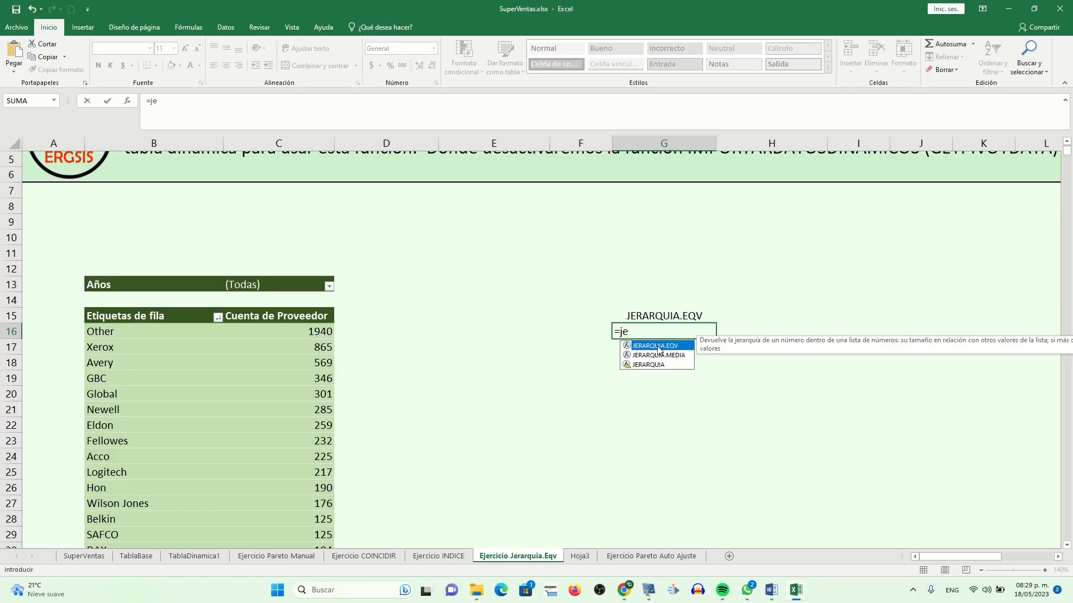
double_click(658, 347)
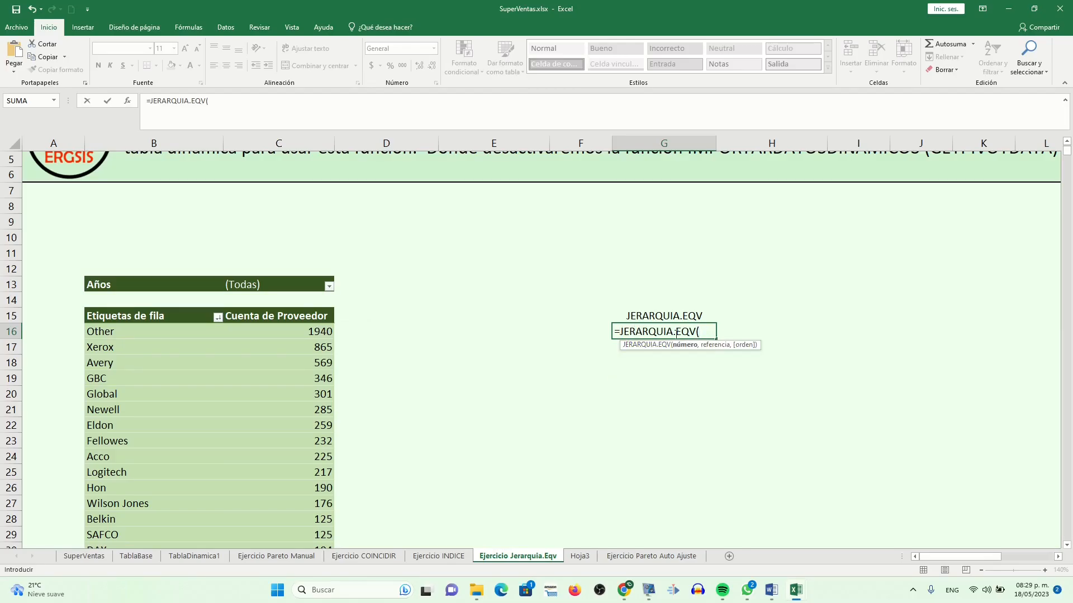
click(130, 102)
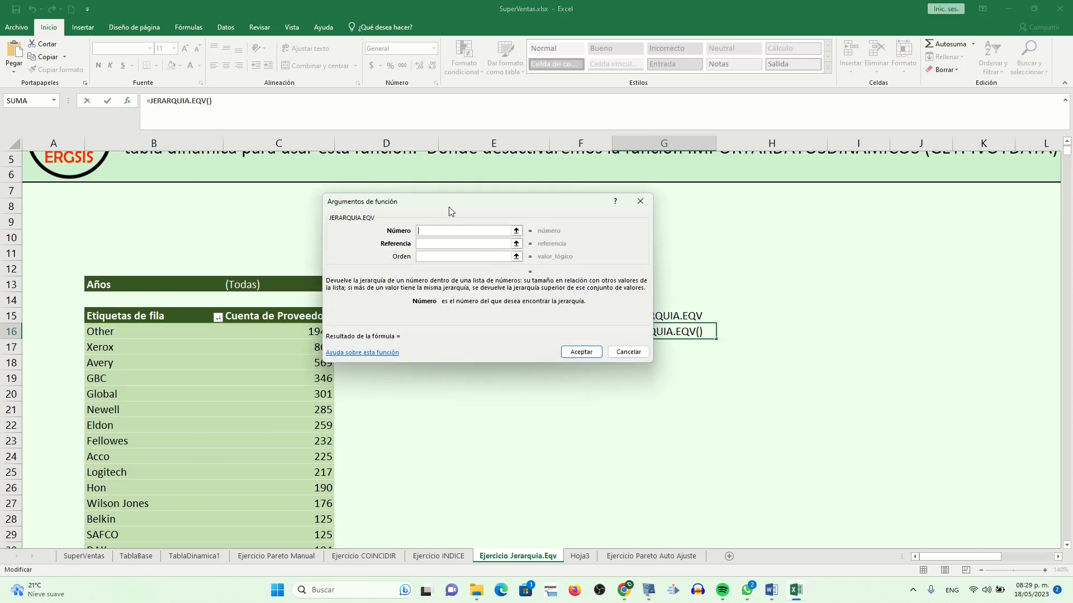
Examine the descriptions of the Número, Referencia and Orden arguments of JERARQUIA.EQV.
drag(449, 208, 538, 276)
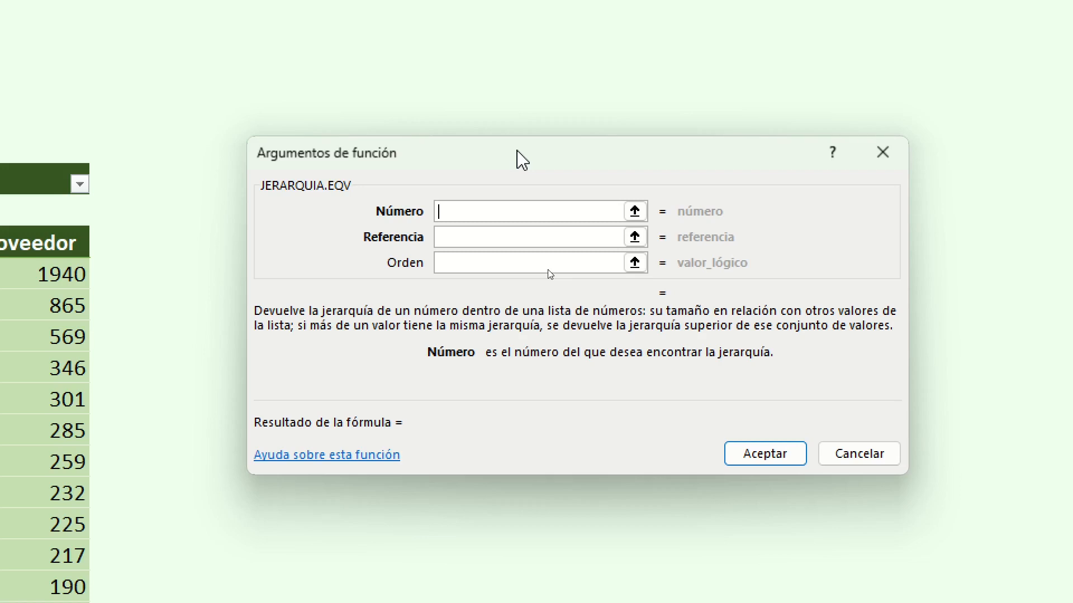
drag(510, 161, 449, 203)
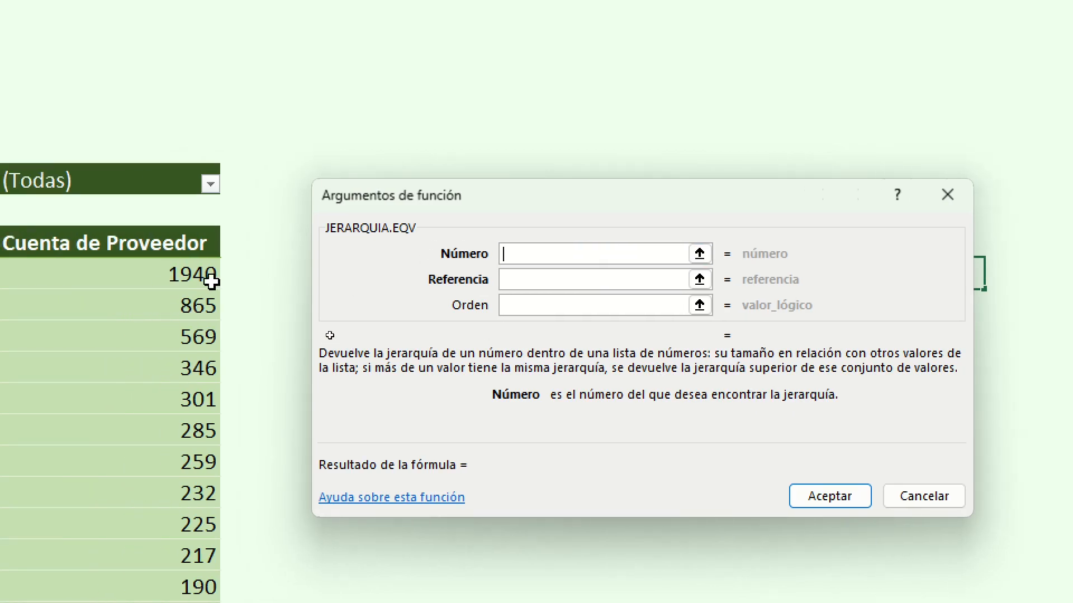
click(550, 286)
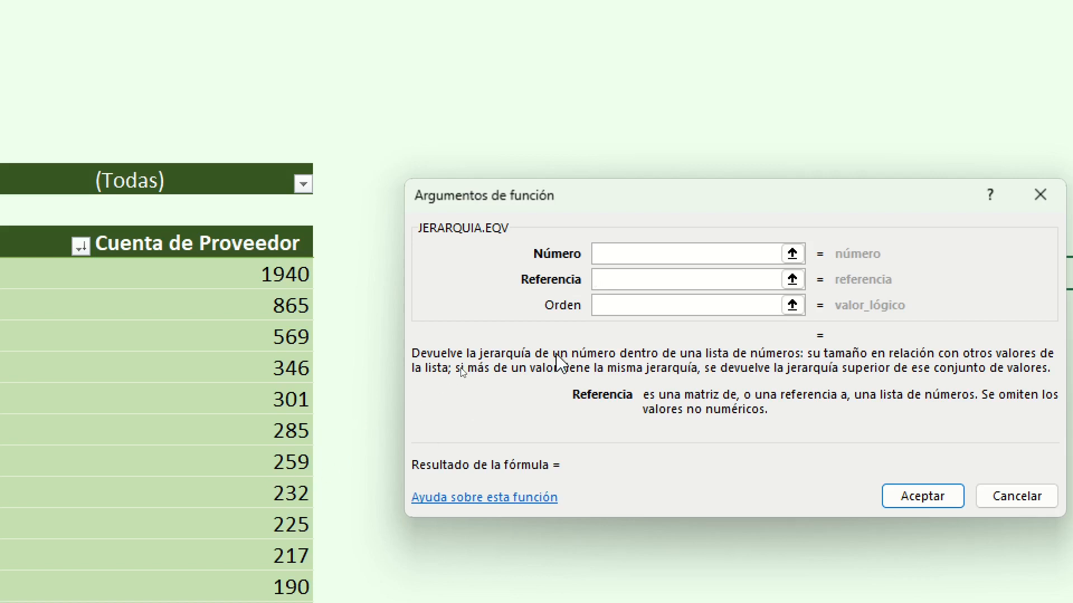
click(642, 304)
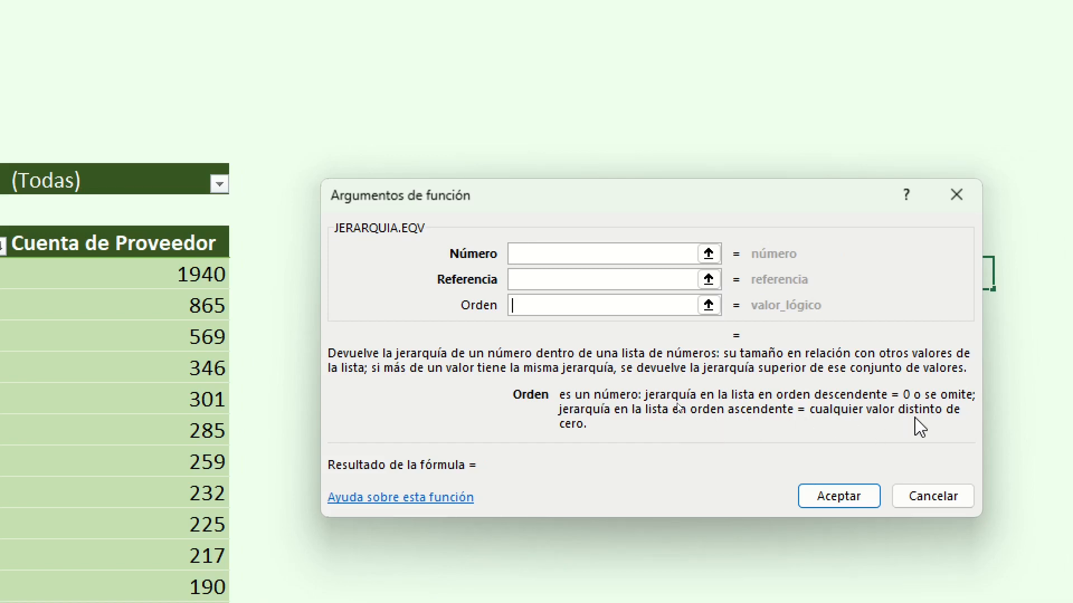
key(Tab)
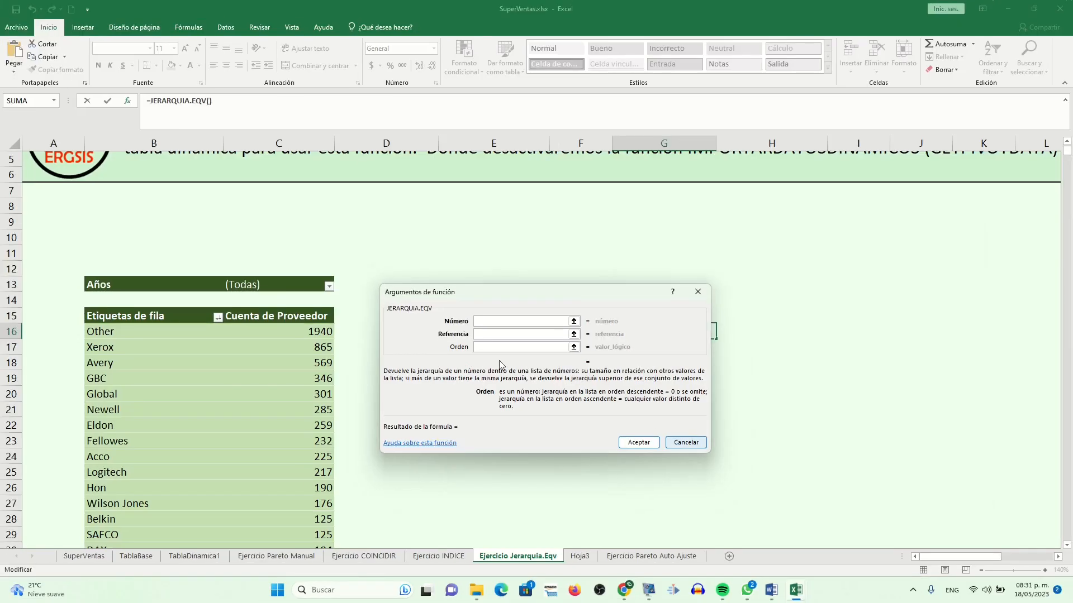
Try using the count for Other in C16 as the Número argument, and cancel the formula.
drag(515, 309, 478, 123)
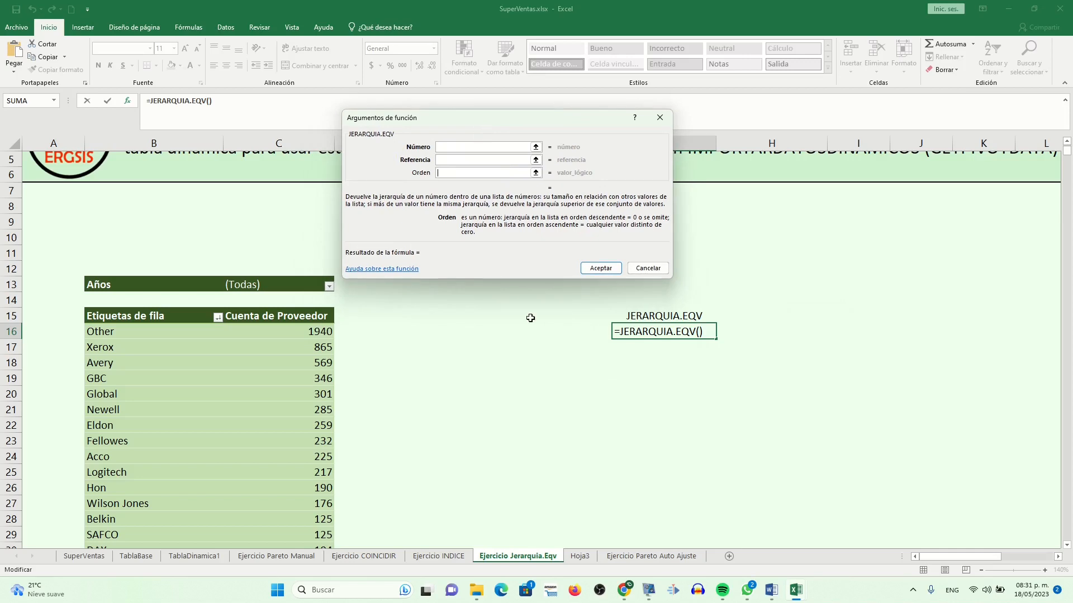
click(474, 148)
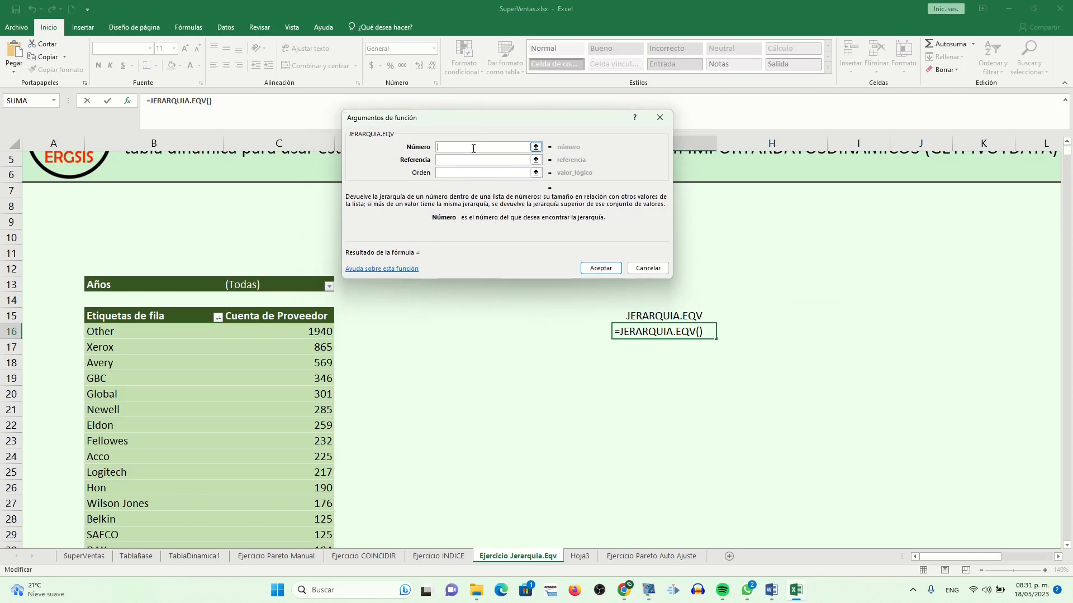
click(315, 330)
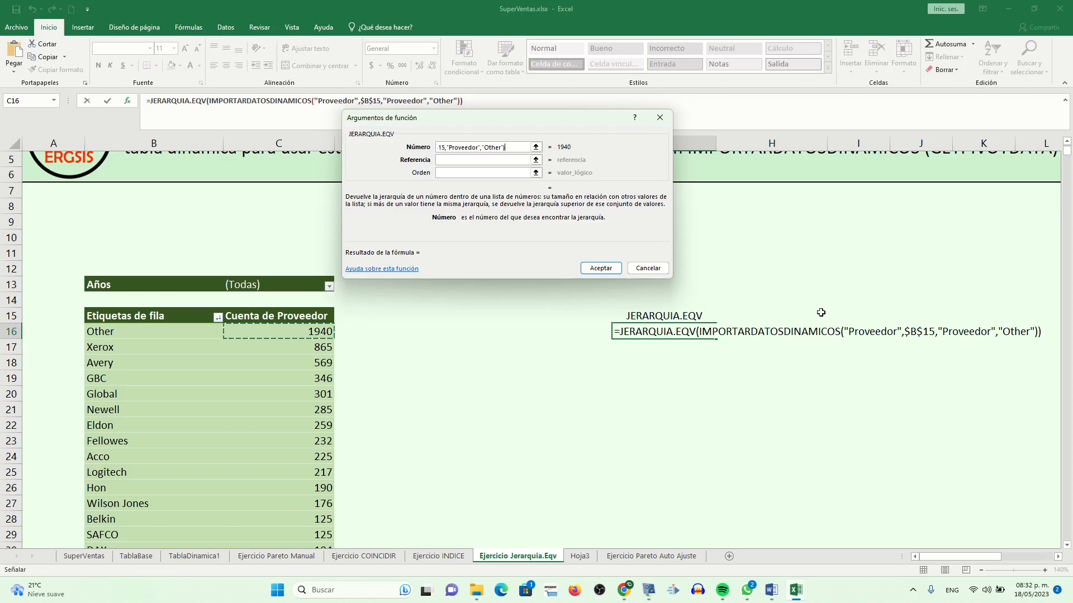
click(650, 268)
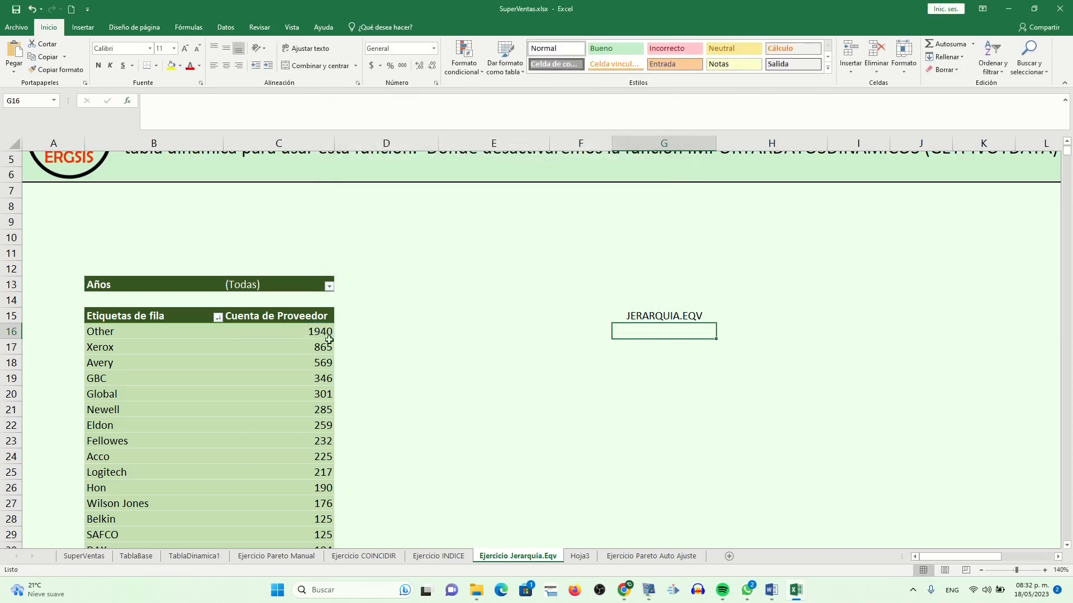
Turn off the Generar ImportarDatosDinámicos option for the supplier pivot table.
click(287, 333)
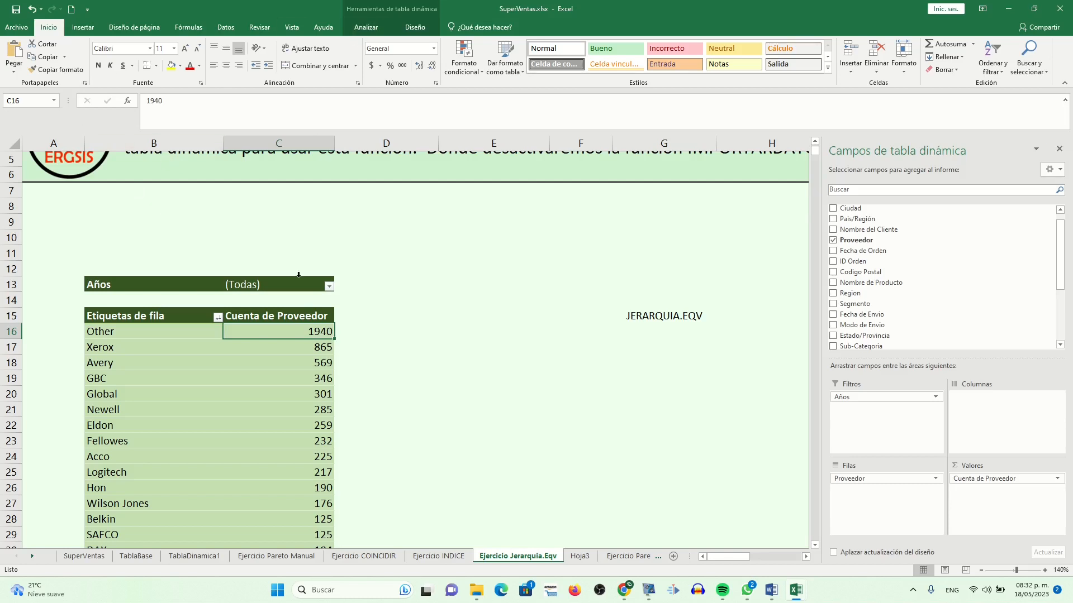
click(284, 344)
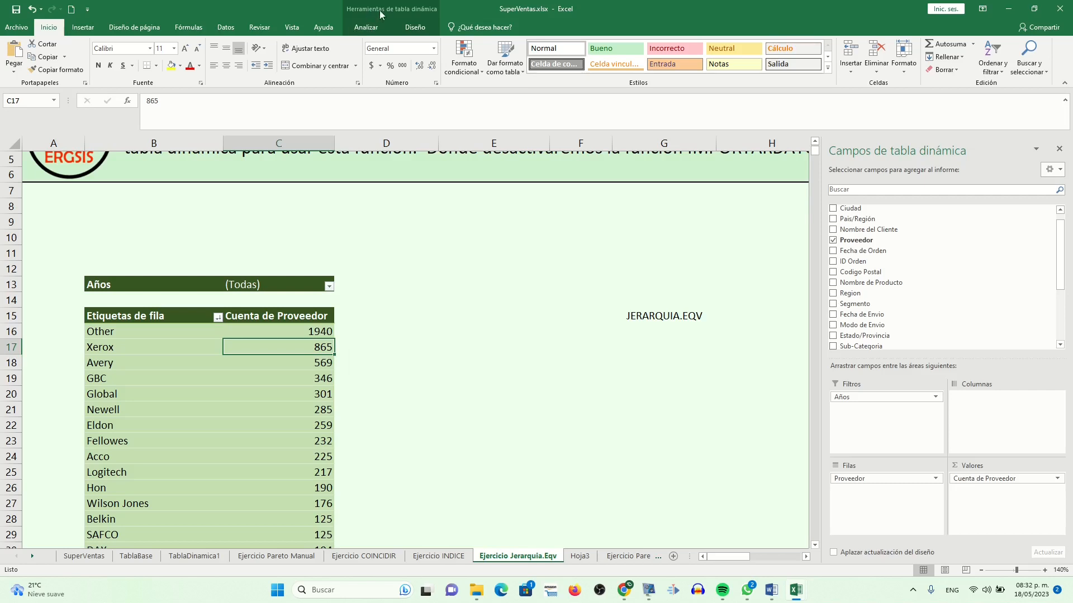
click(372, 29)
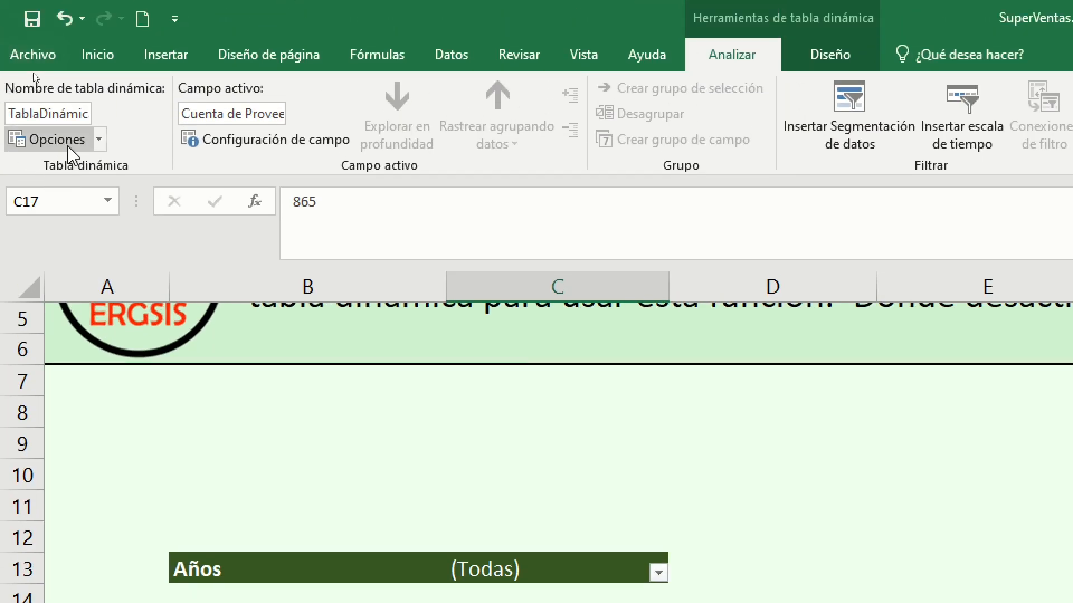
click(100, 140)
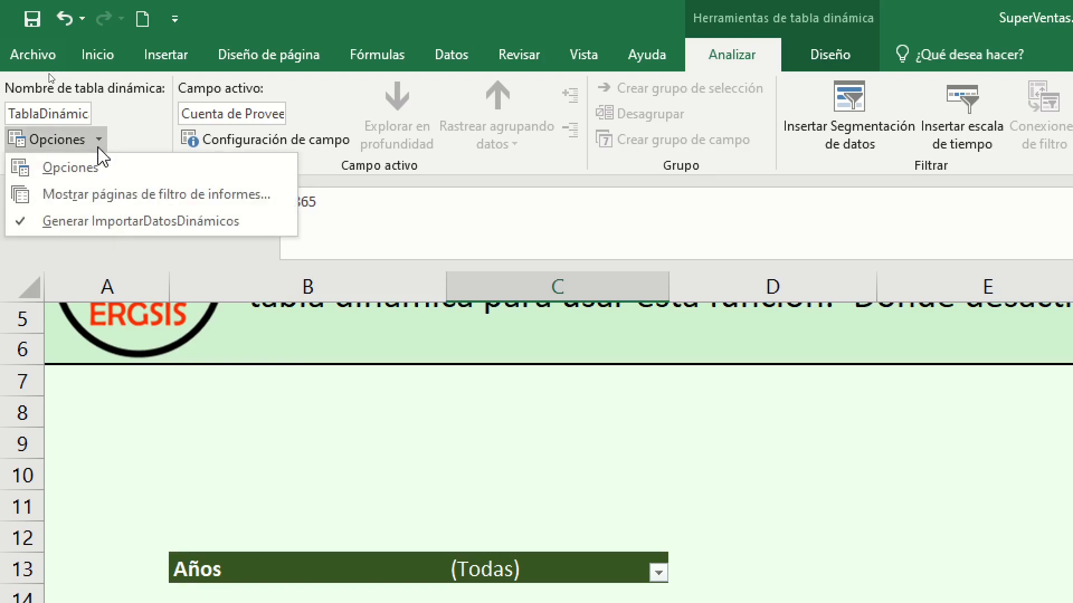
click(101, 140)
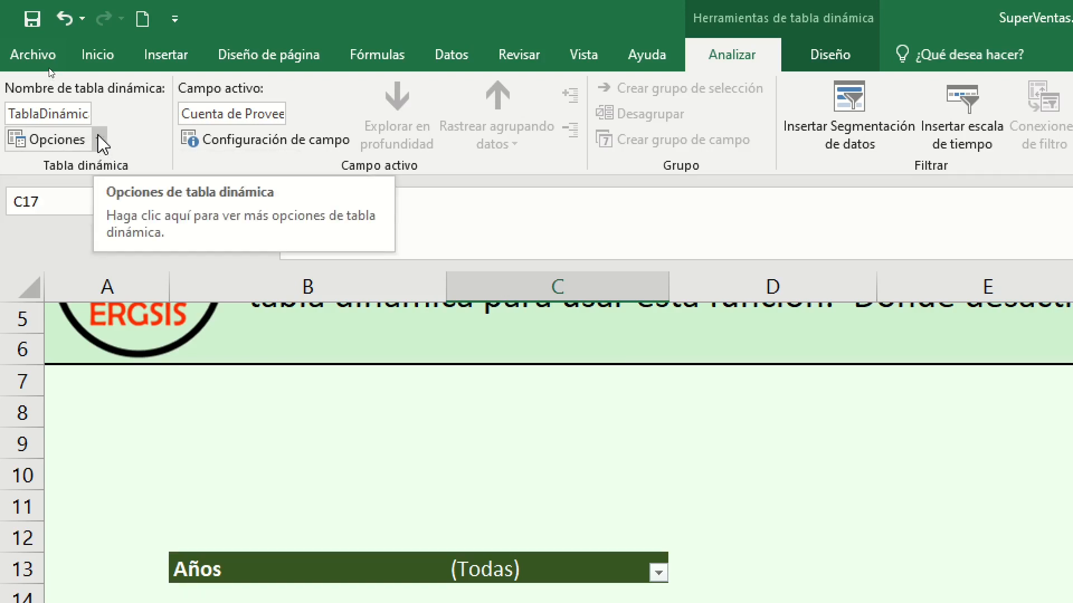
click(102, 141)
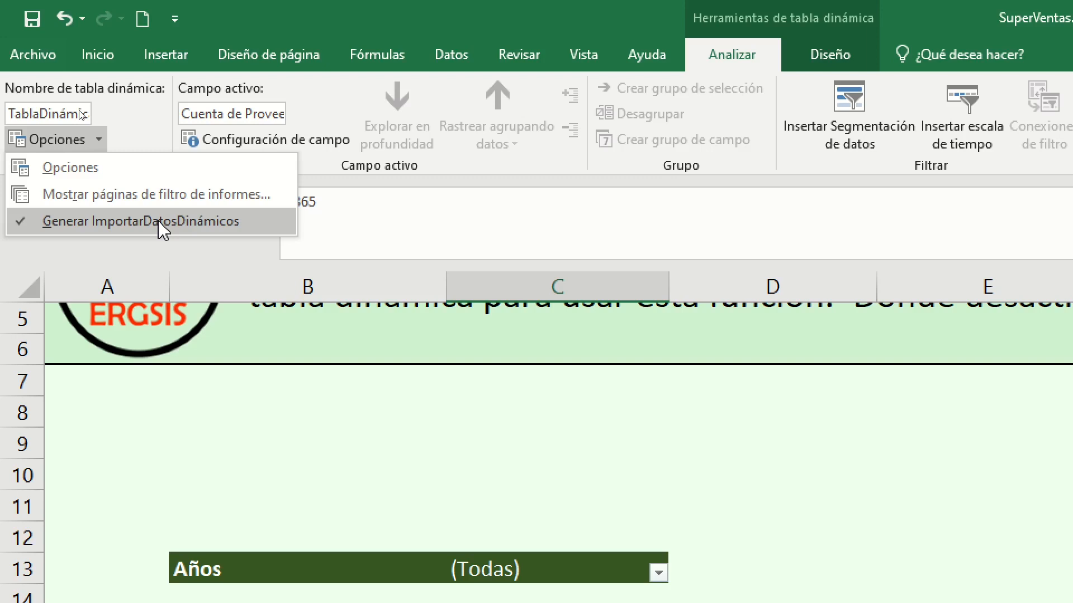
click(40, 222)
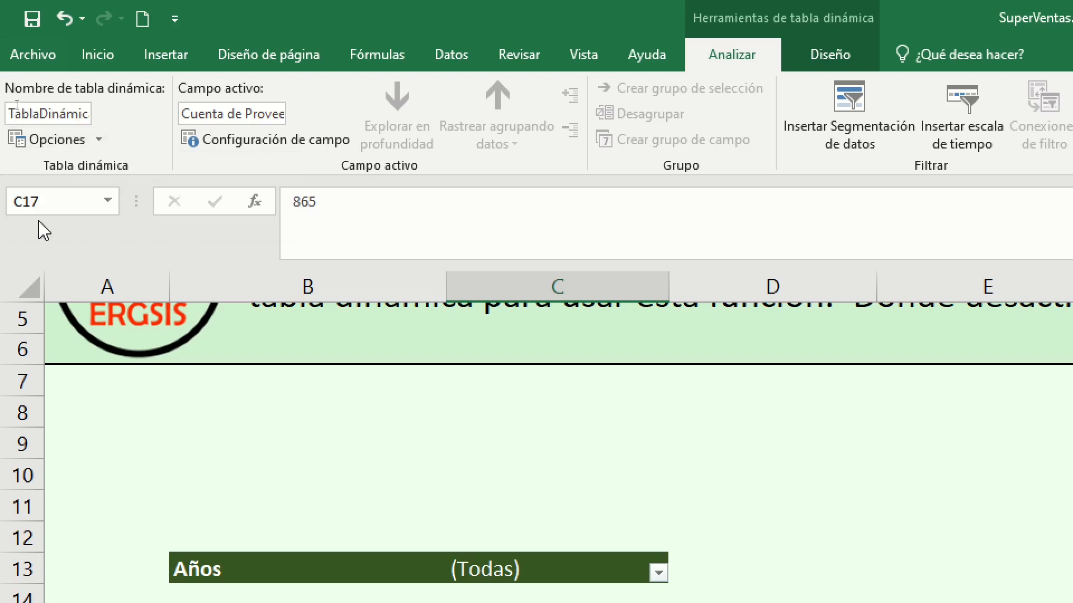
click(100, 142)
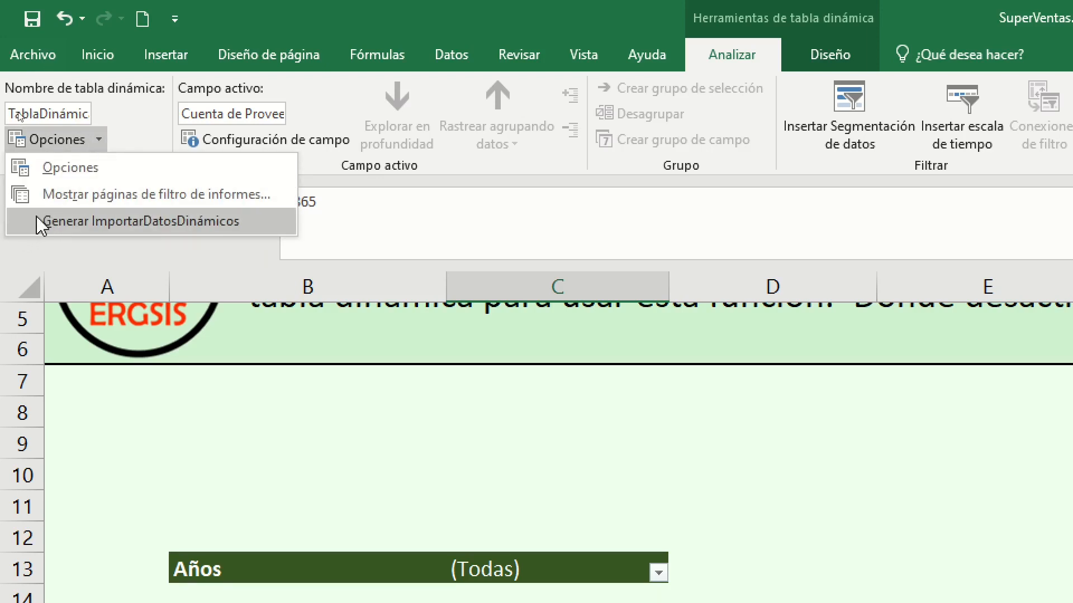
click(102, 141)
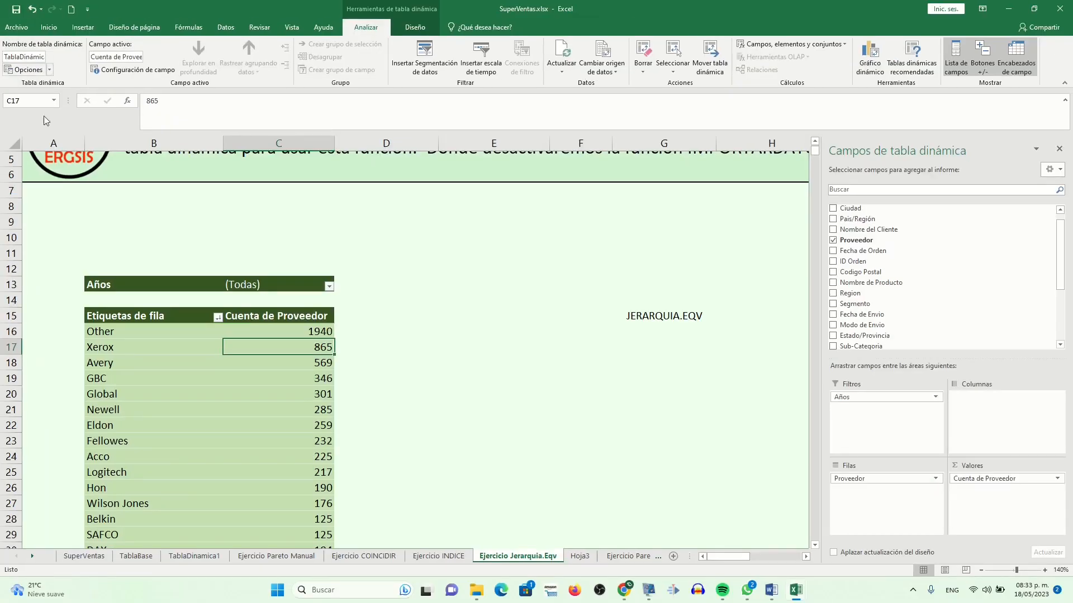
Start a JERARQUIA.EQV formula in G16 through its function arguments dialog, with C16 as the Número argument.
click(638, 330)
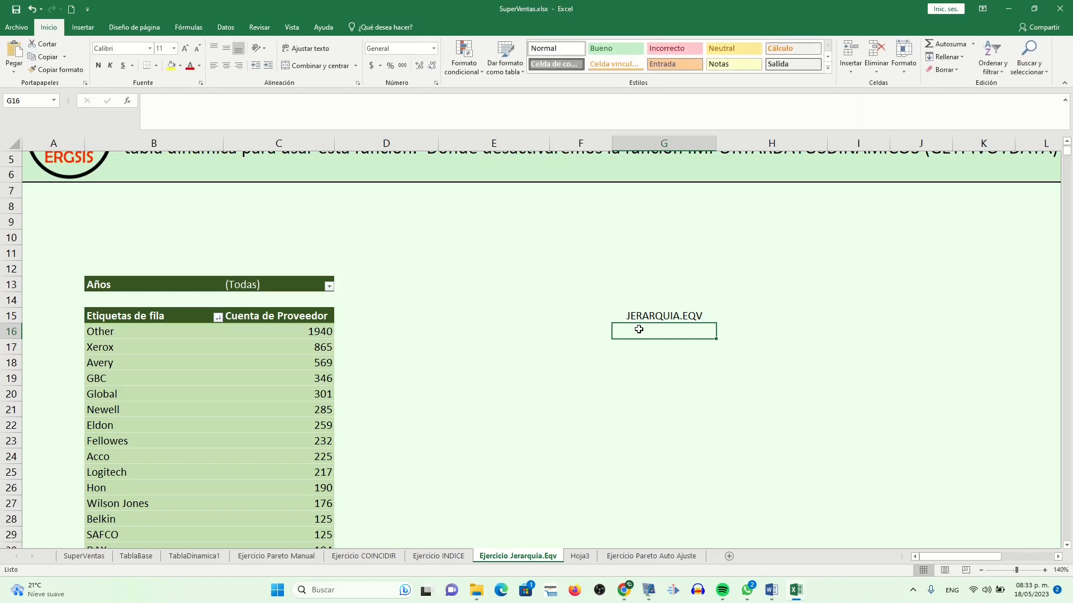
text(=jer)
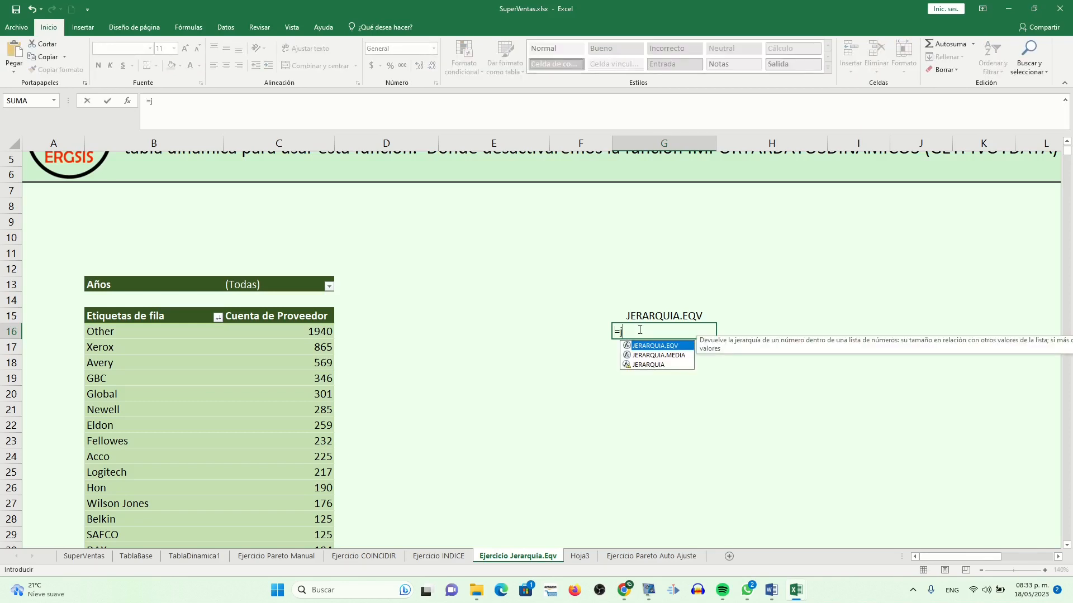
double_click(658, 346)
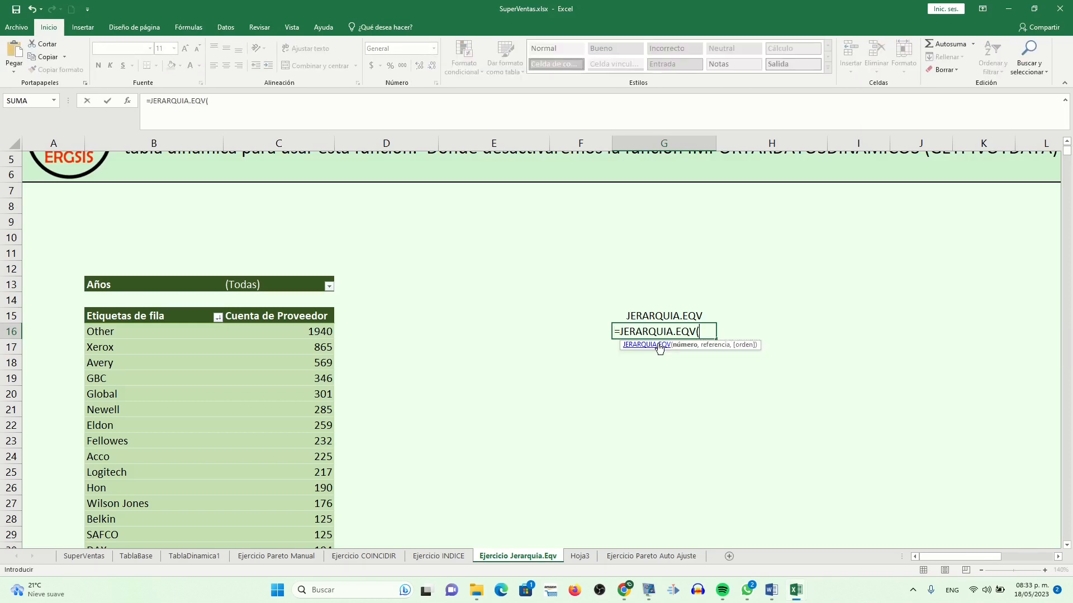
click(129, 103)
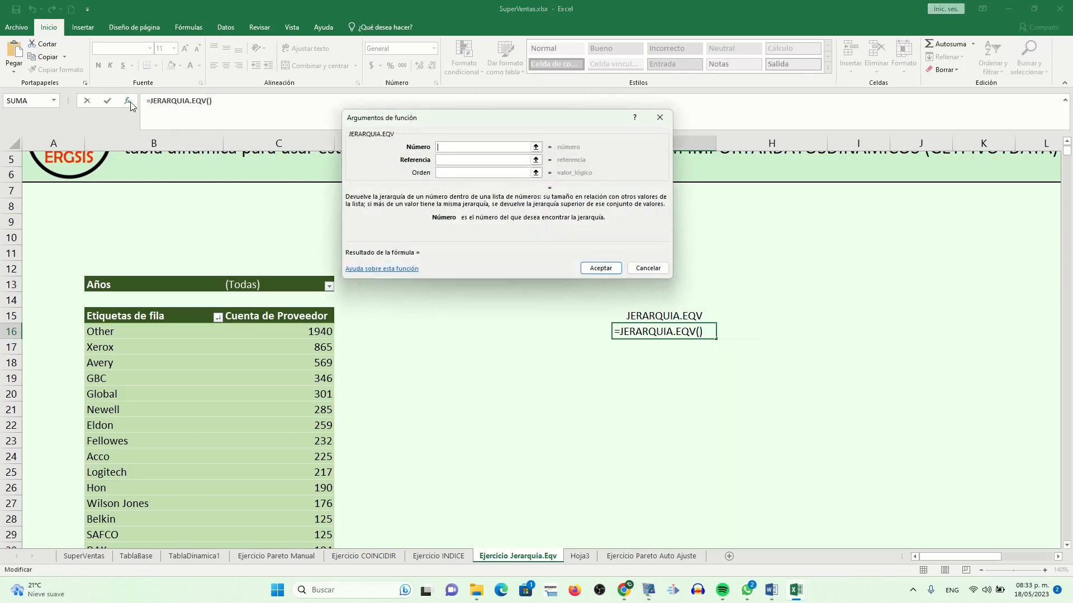
drag(474, 132, 585, 147)
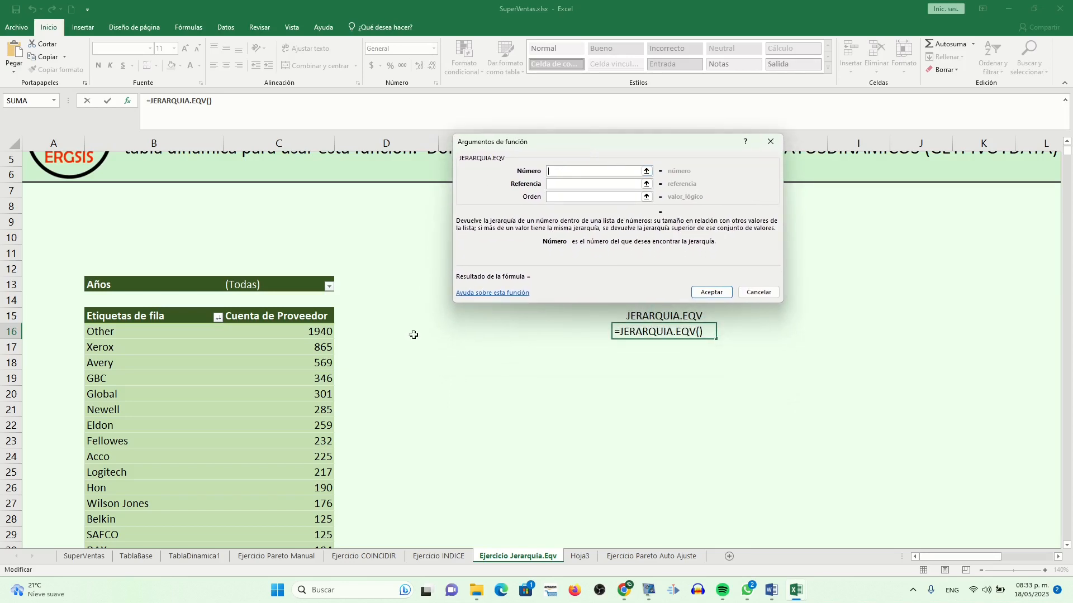
click(312, 331)
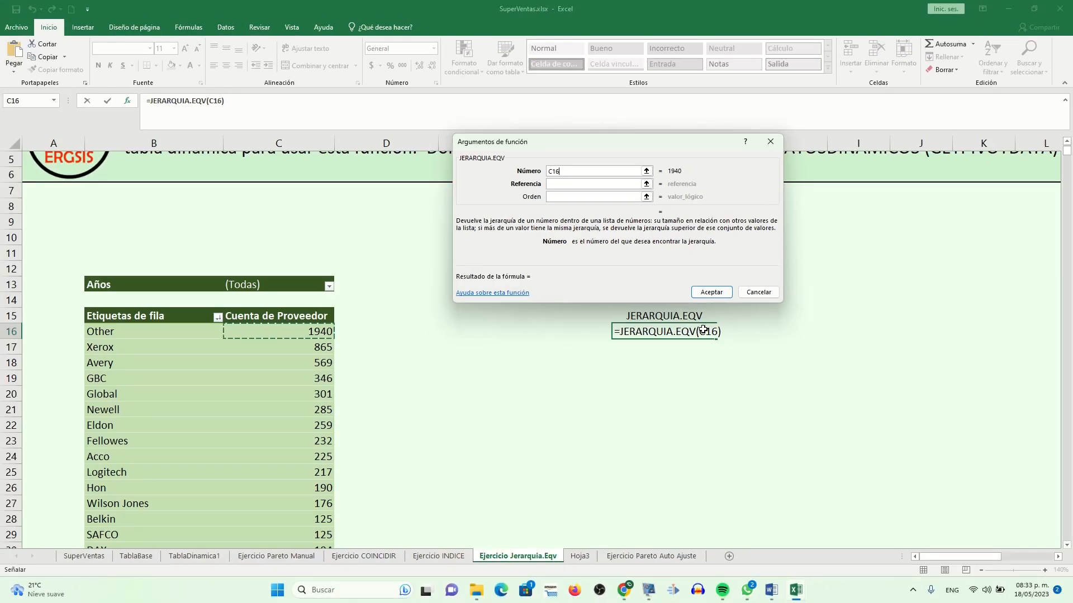
Set the Referencia argument to the supplier counts C16:C198, leaving out the Total general row.
click(581, 185)
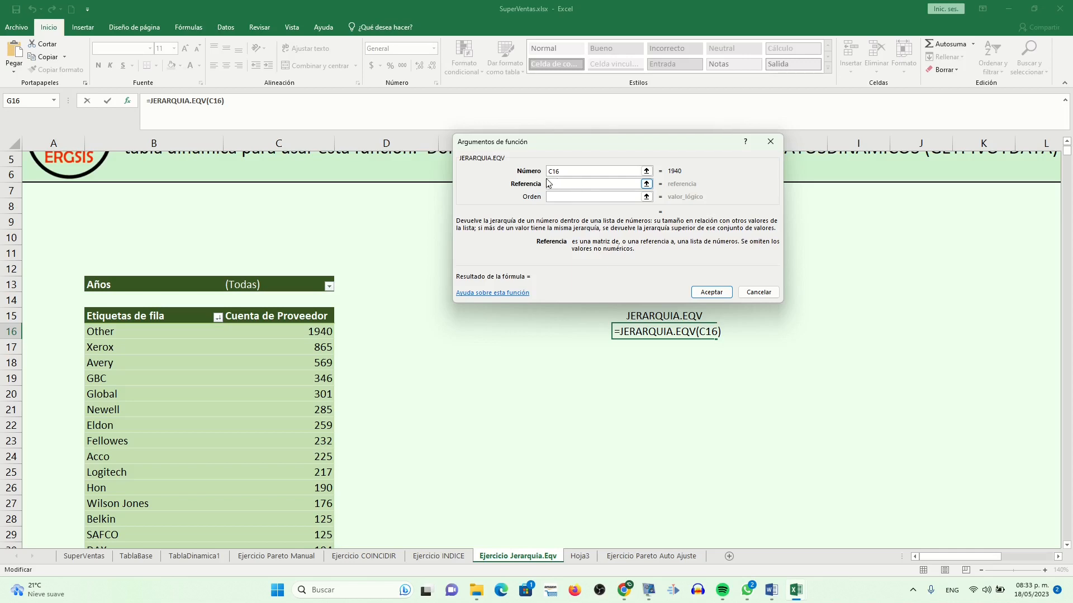
click(324, 332)
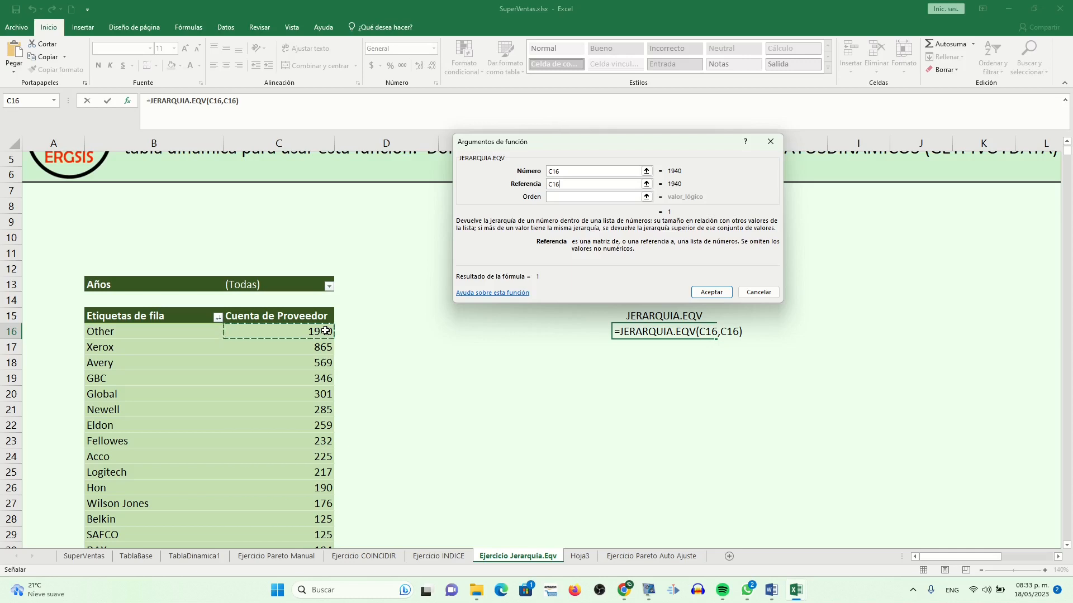
key(ctrl+shift+Down)
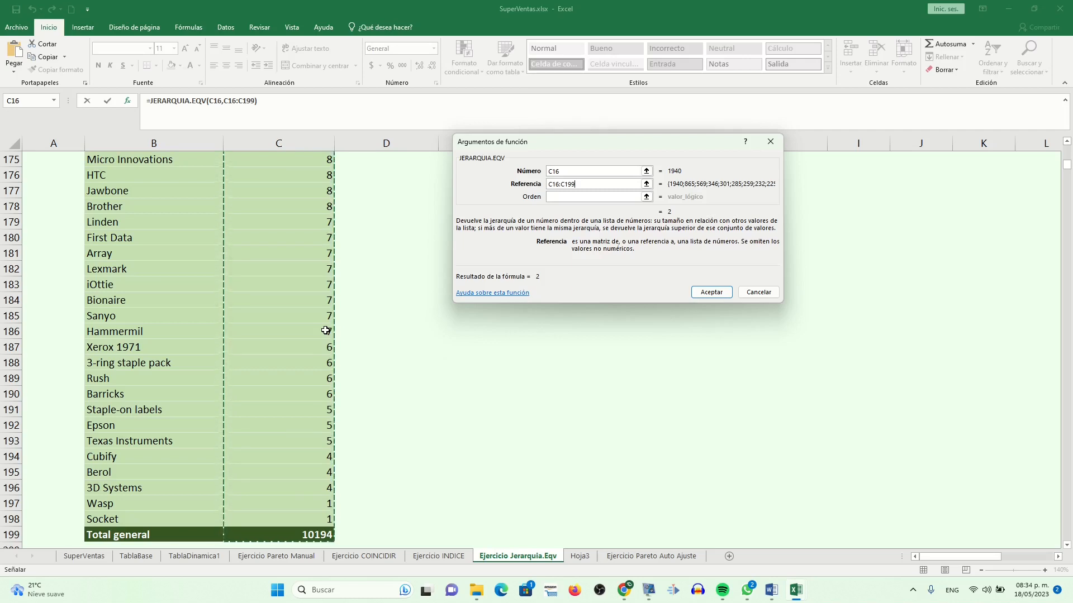
key(BackSpace)
text(8)
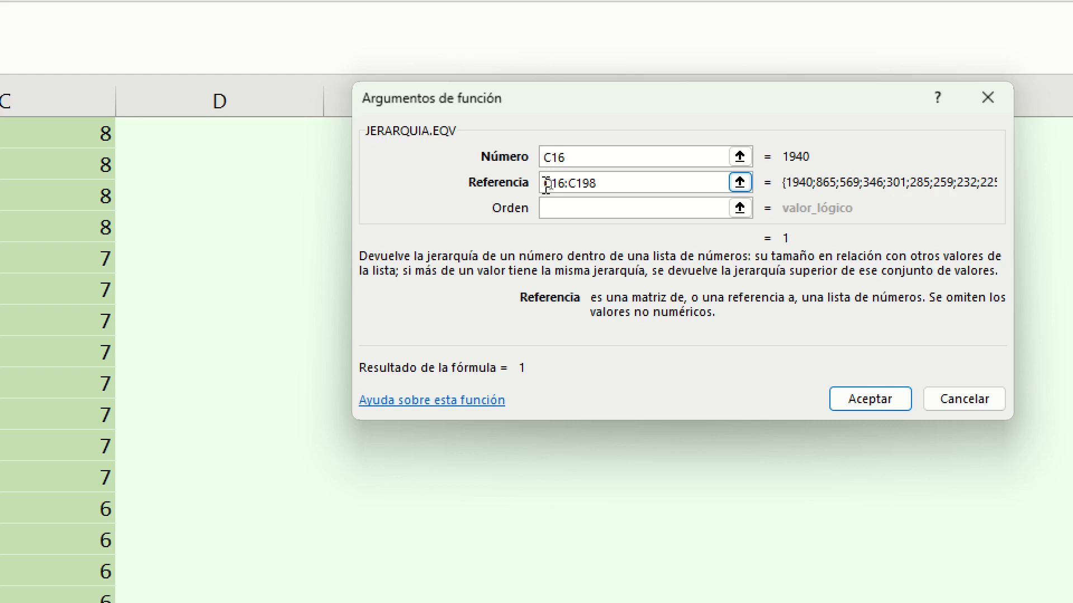
Make both ends of the Referencia range absolute, as $C$16:$C$198.
drag(546, 184, 603, 184)
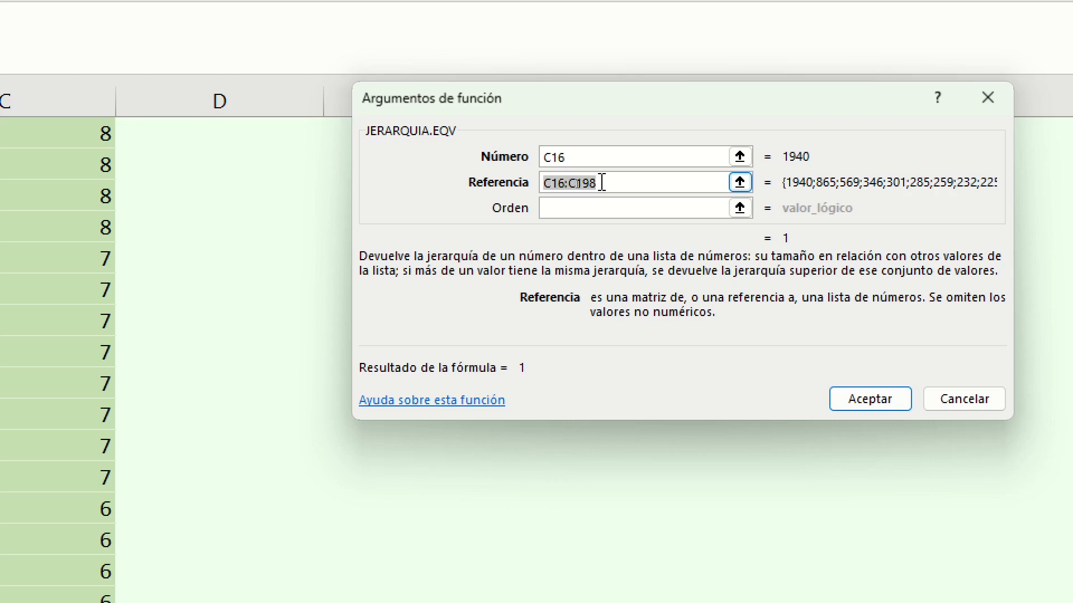
click(564, 184)
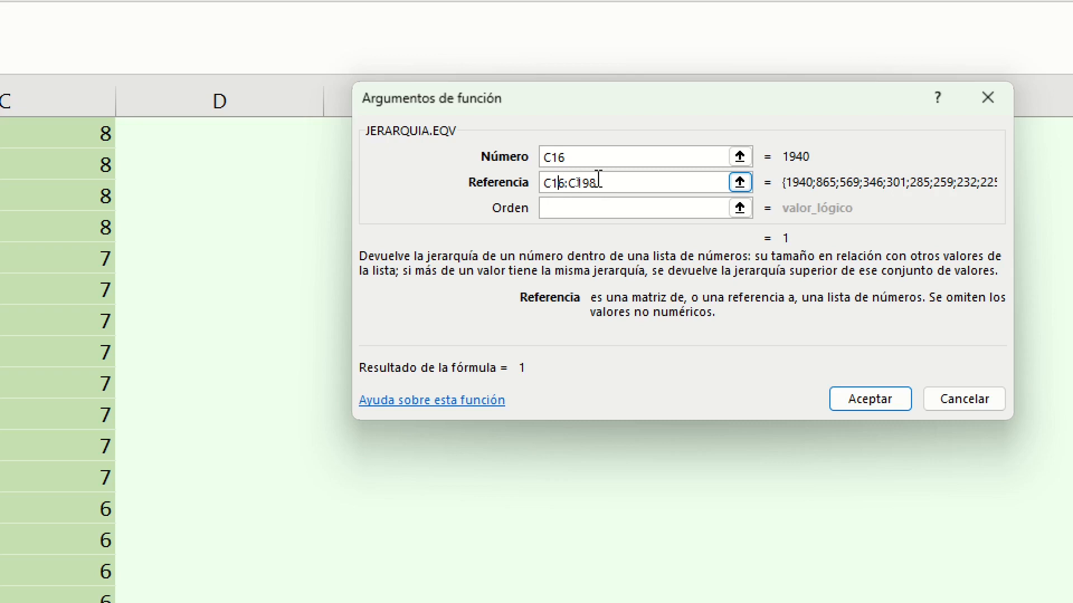
key(F4)
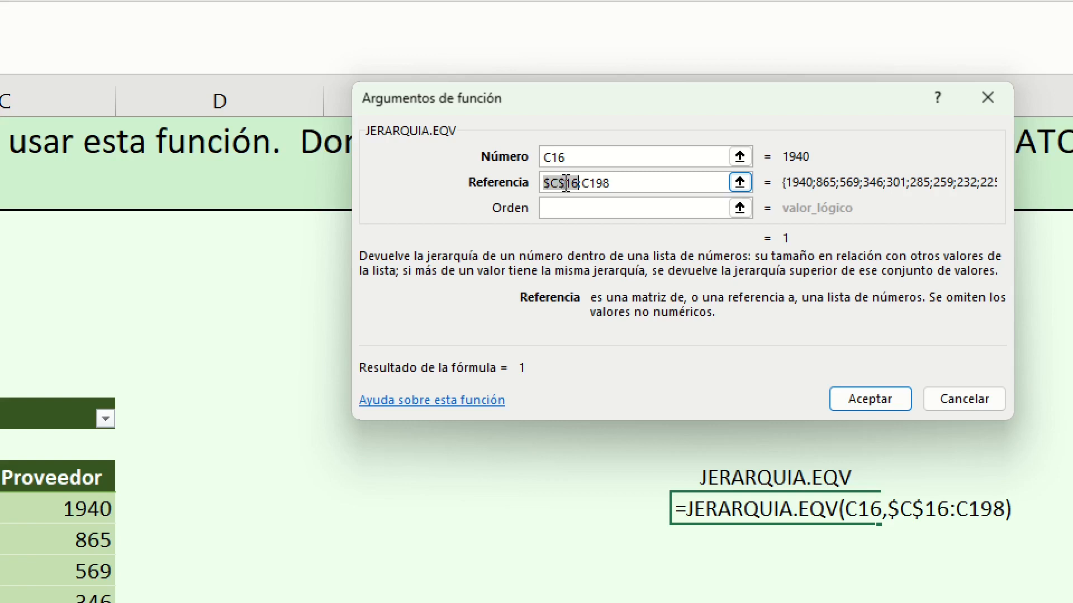
click(606, 183)
key(F4)
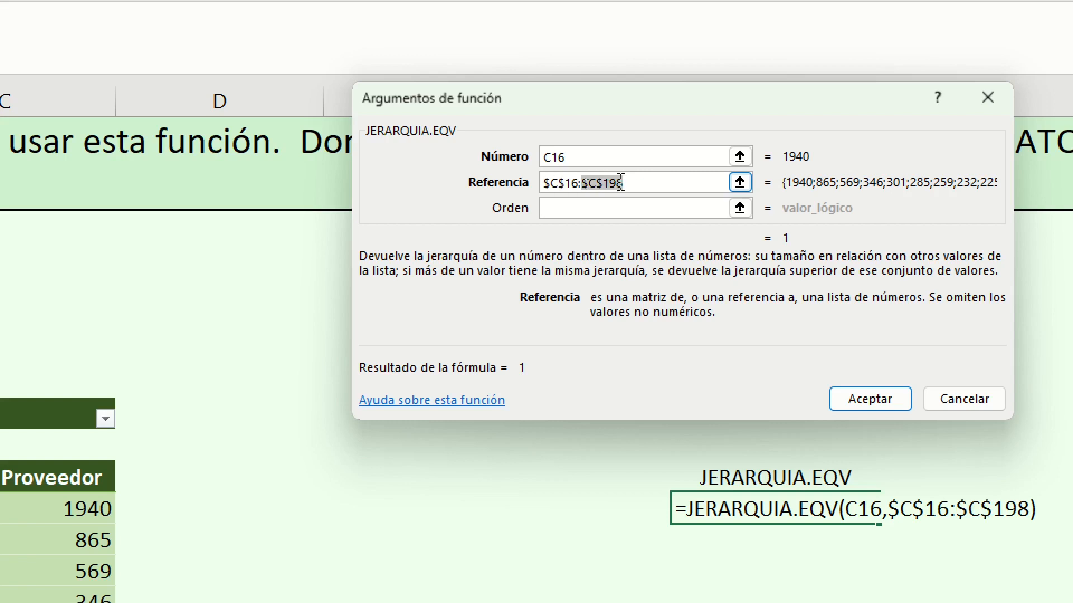
Set the Orden argument to 0 for a descending ranking and accept the formula in G16.
click(590, 206)
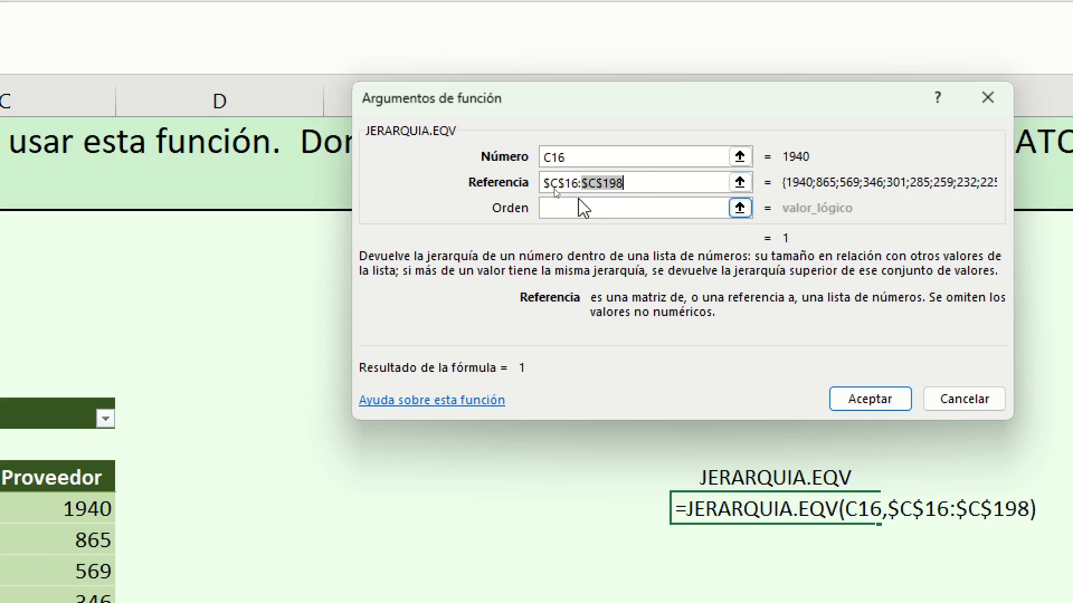
click(570, 210)
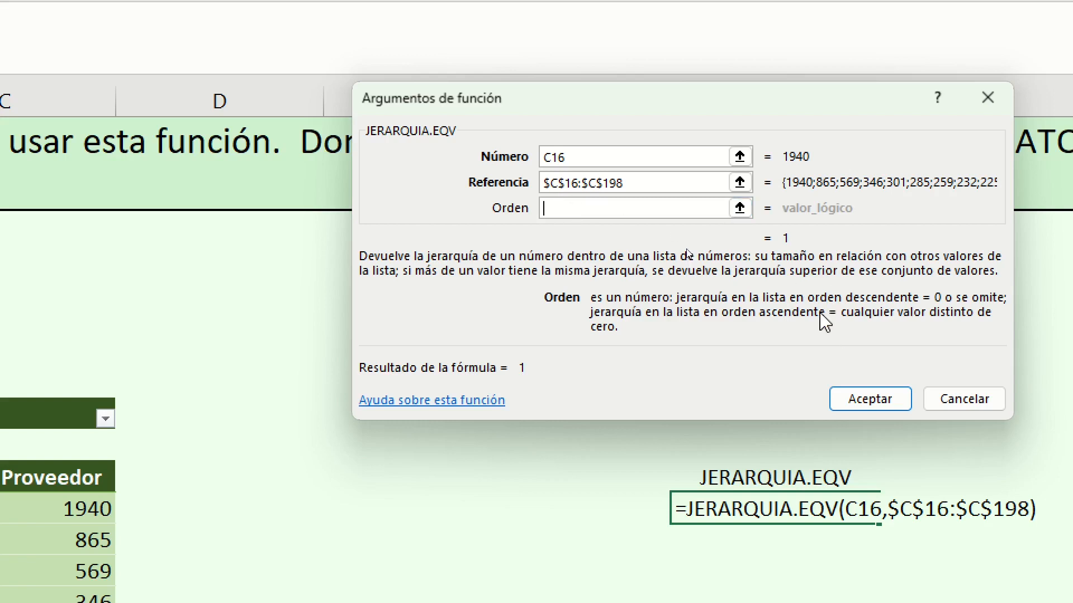
text(1)
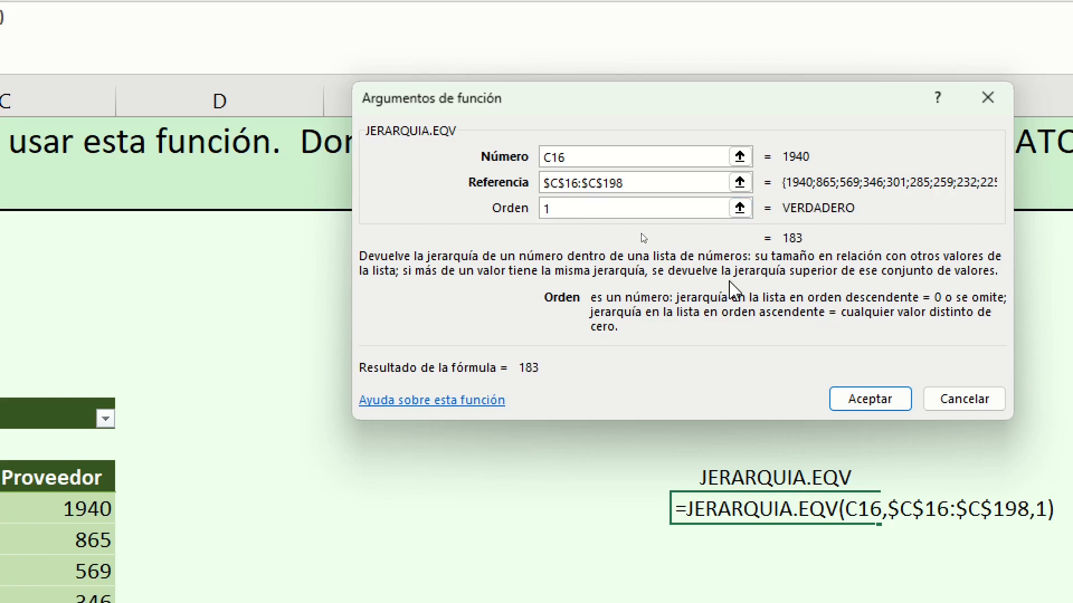
key(BackSpace)
text(01)
key(BackSpace)
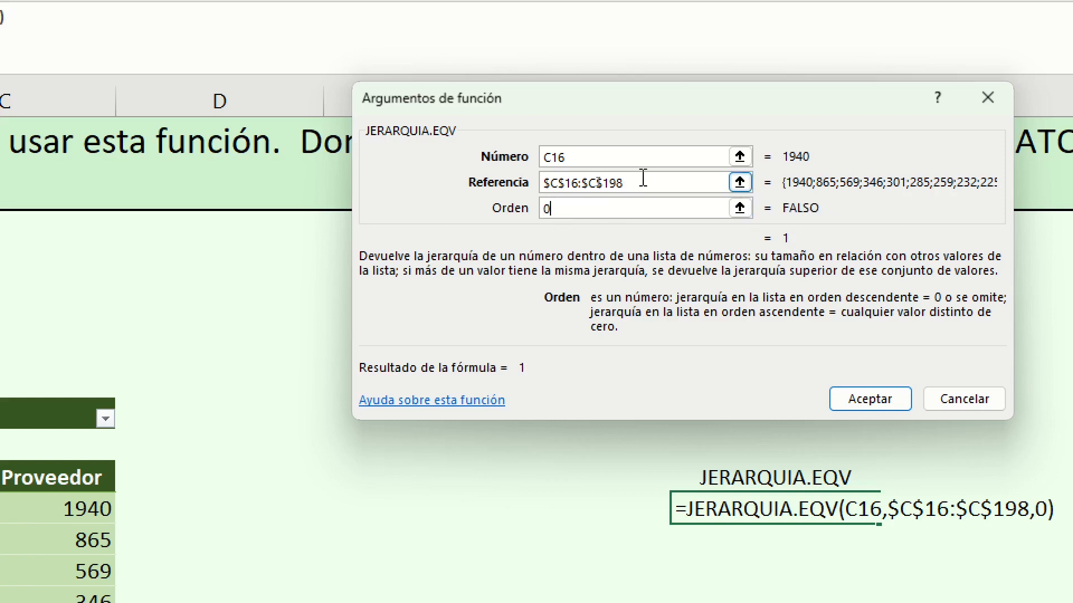
click(589, 182)
click(582, 159)
click(570, 208)
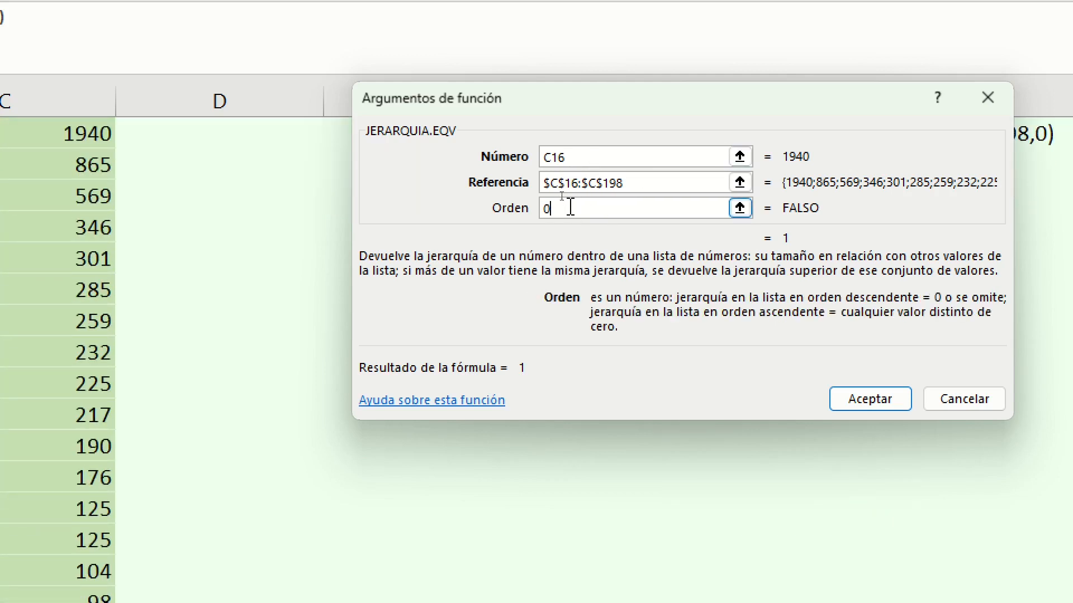
click(875, 400)
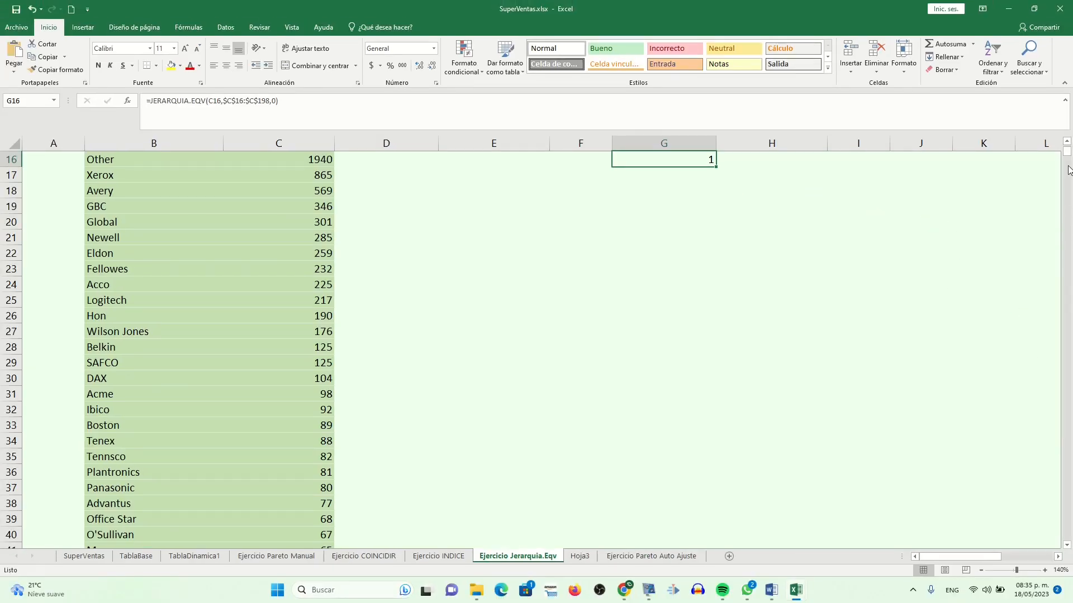
Fill the JERARQUIA.EQV formula from G16 down to G199, alongside the pivot table rows.
scroll(1067, 157, up, 5)
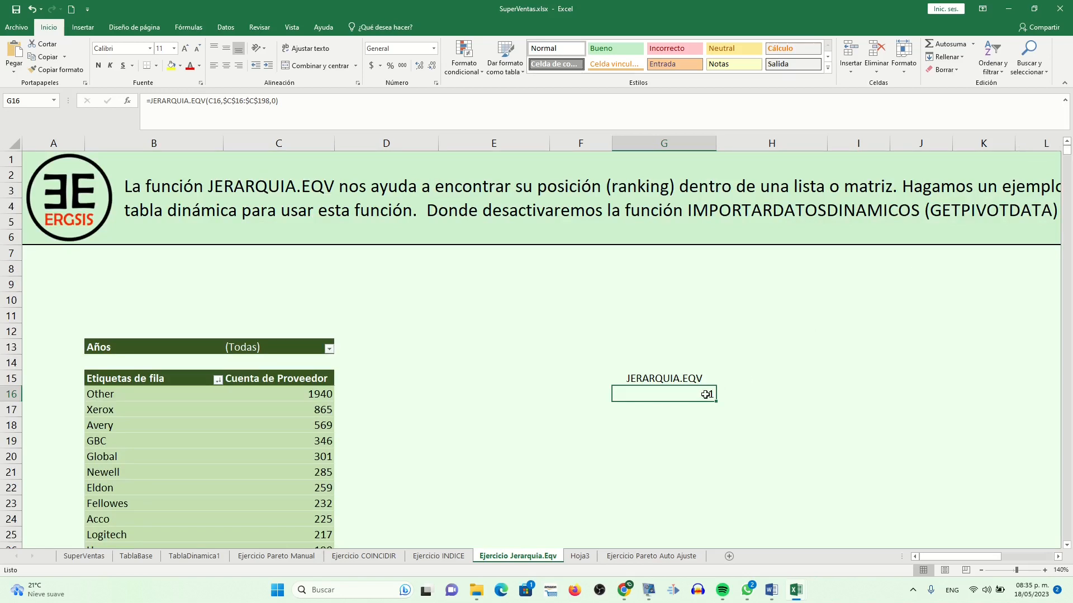
drag(1068, 159, 1068, 158)
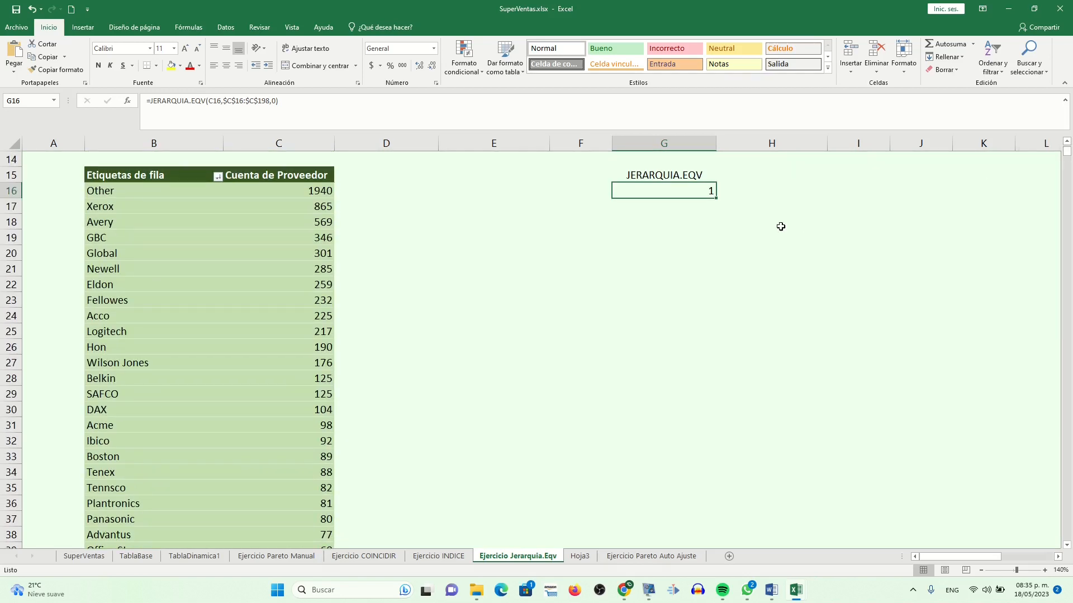
mouse_move(715, 198)
mouse_down()
mouse_move(671, 465)
mouse_move(676, 575)
mouse_move(687, 364)
mouse_up()
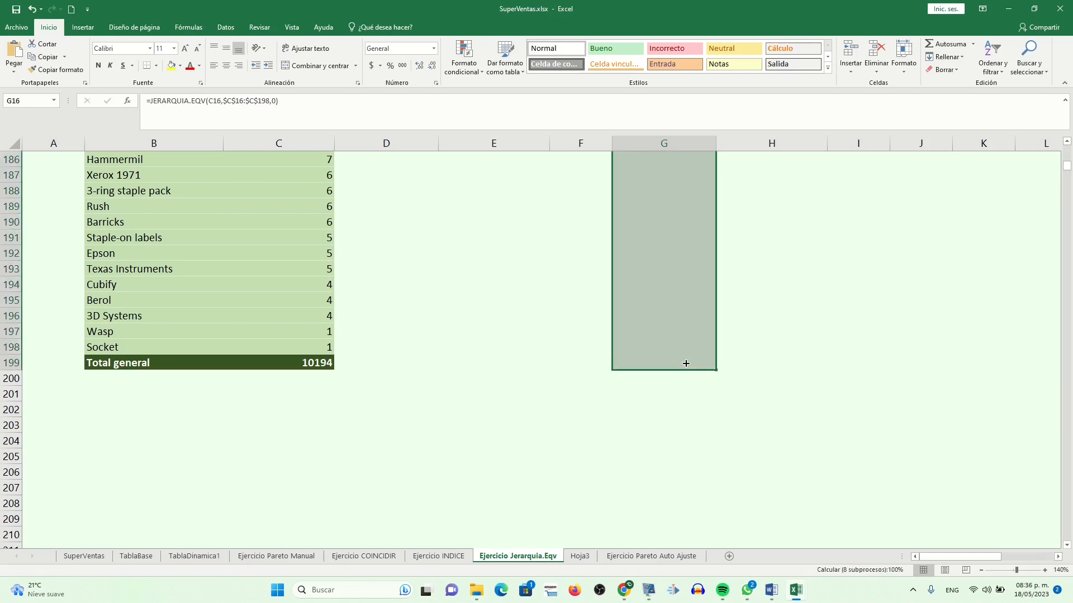
Delete the ranking formula in G199 beside Total general and return to the column heading in G15.
click(649, 363)
click(11, 363)
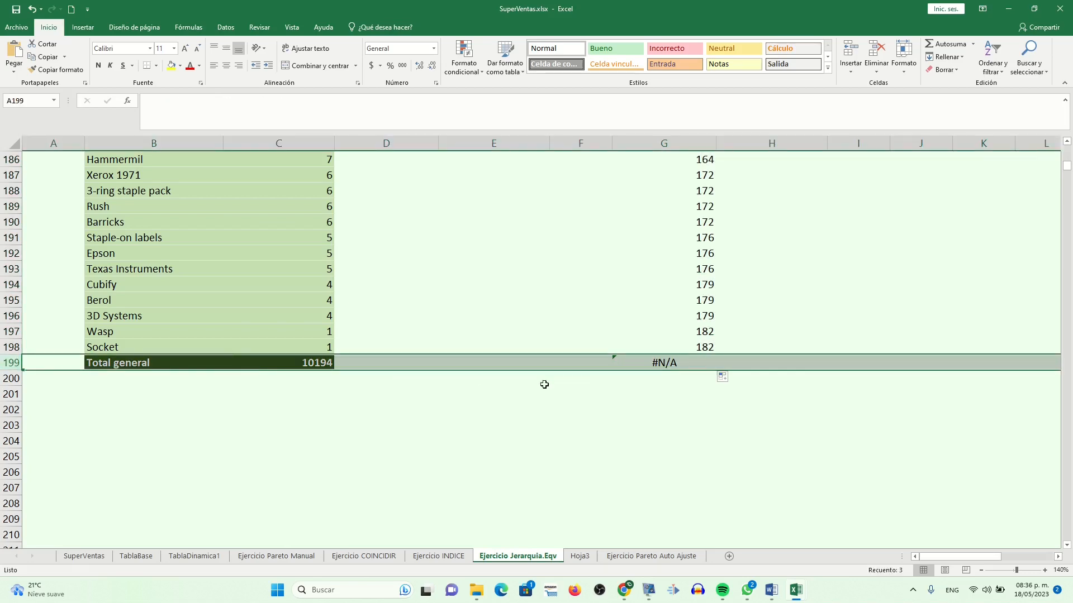
click(650, 363)
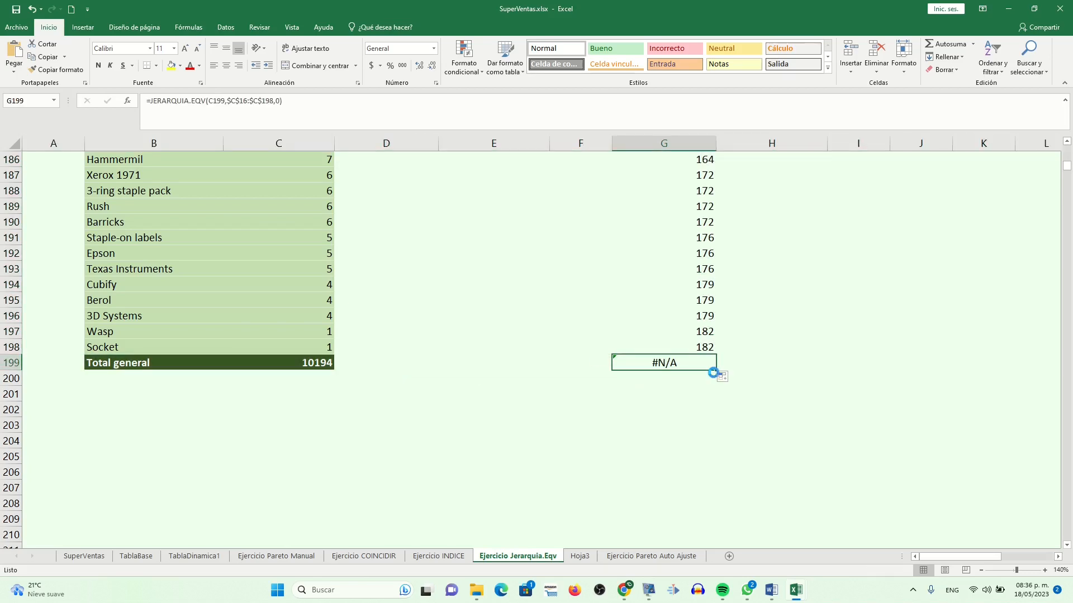
key(Delete)
click(702, 351)
key(ctrl+Up)
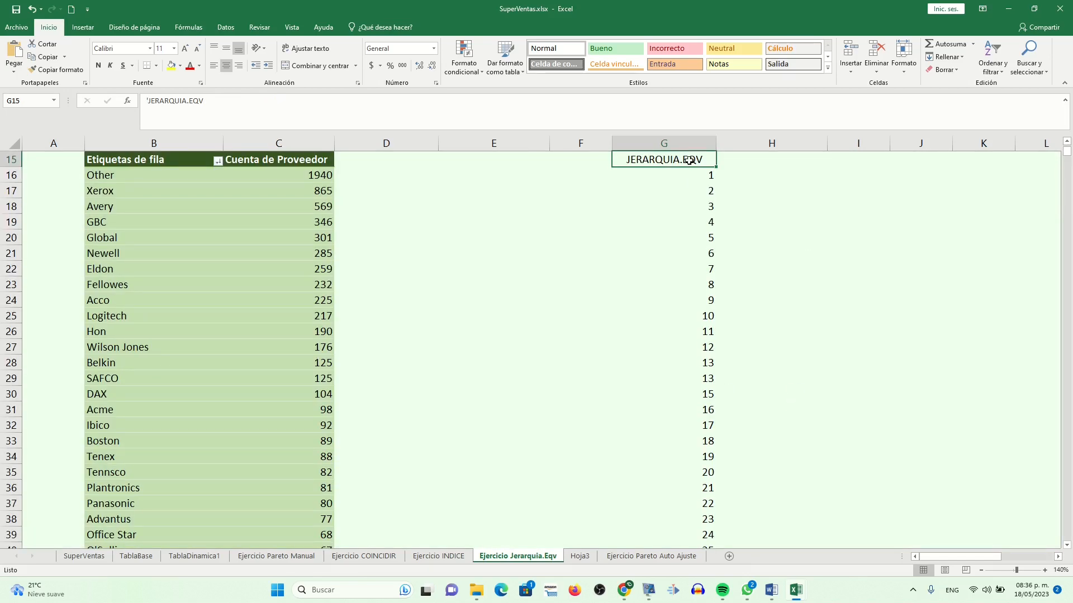
Center the JERARQUIA.EQV heading and the ranking values in G15 to G198.
key(ctrl+shift+Down)
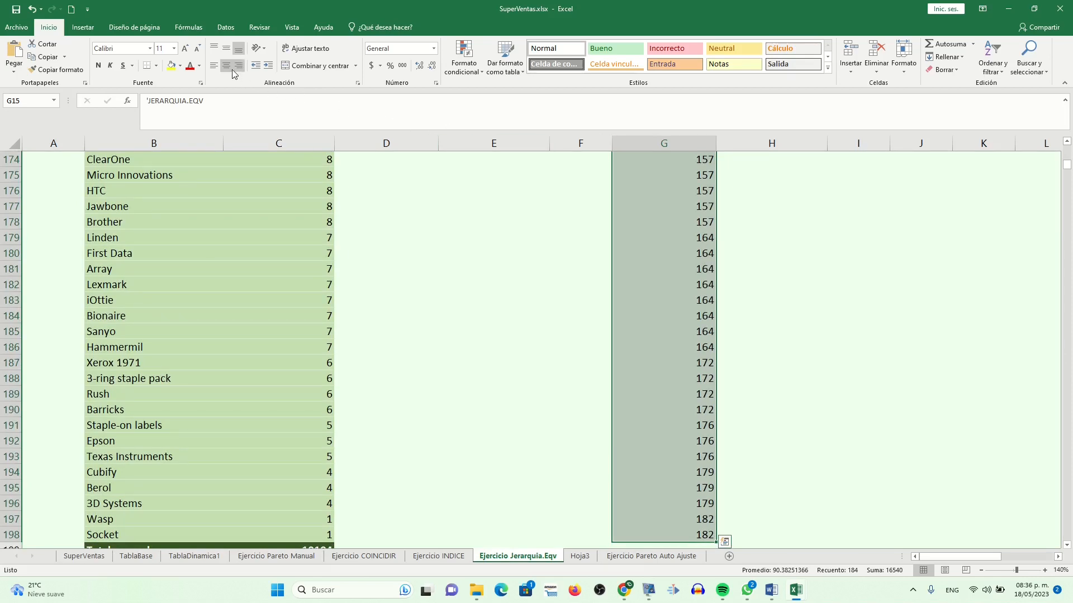
key(ctrl+BackSpace)
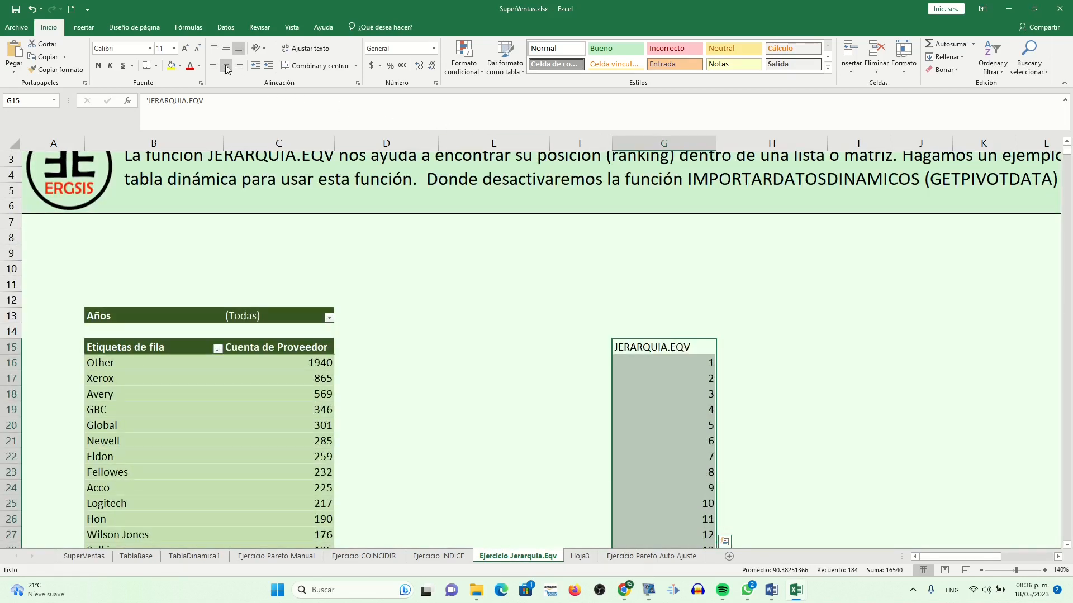
click(226, 67)
click(651, 364)
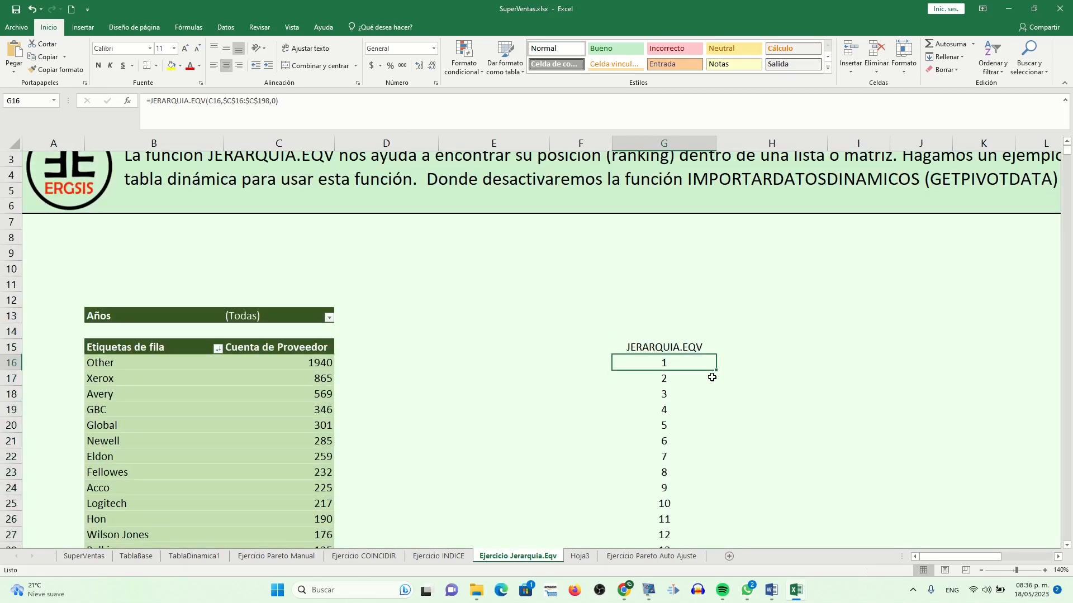
Examine the Belkin and SAFCO rows (28 and 29), comparing their supplier counts with their ranks.
click(1045, 571)
click(1045, 571)
click(1044, 570)
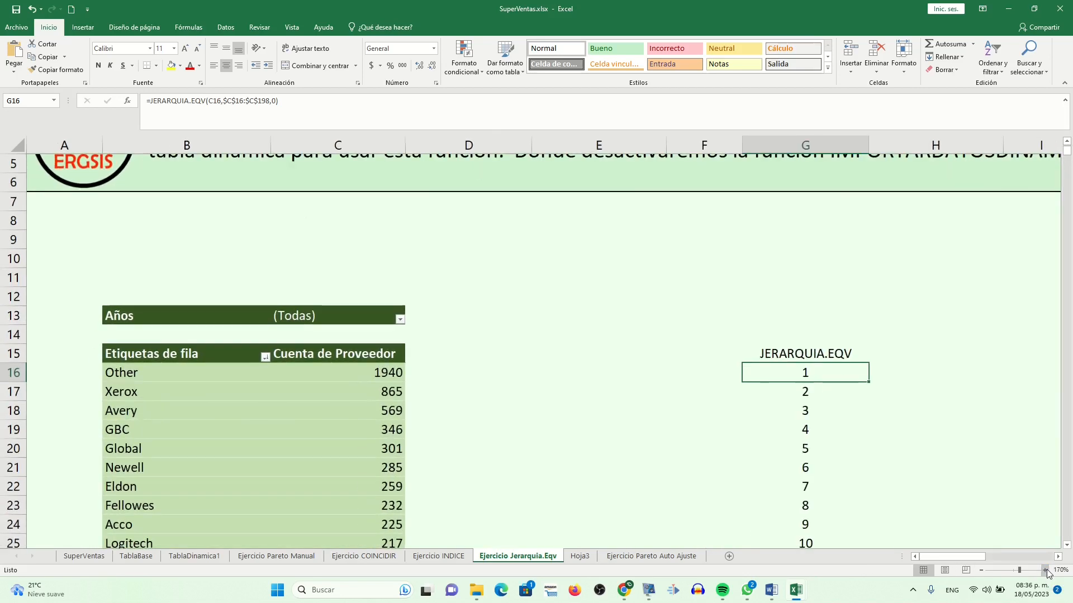
drag(970, 557, 967, 556)
click(1066, 545)
click(1067, 545)
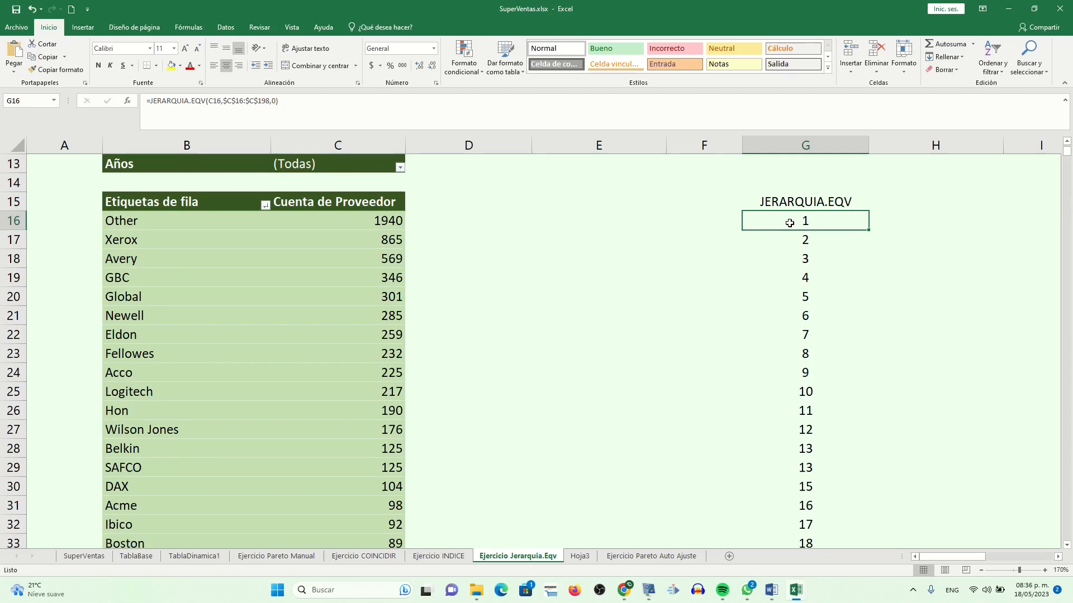
drag(790, 223, 59, 473)
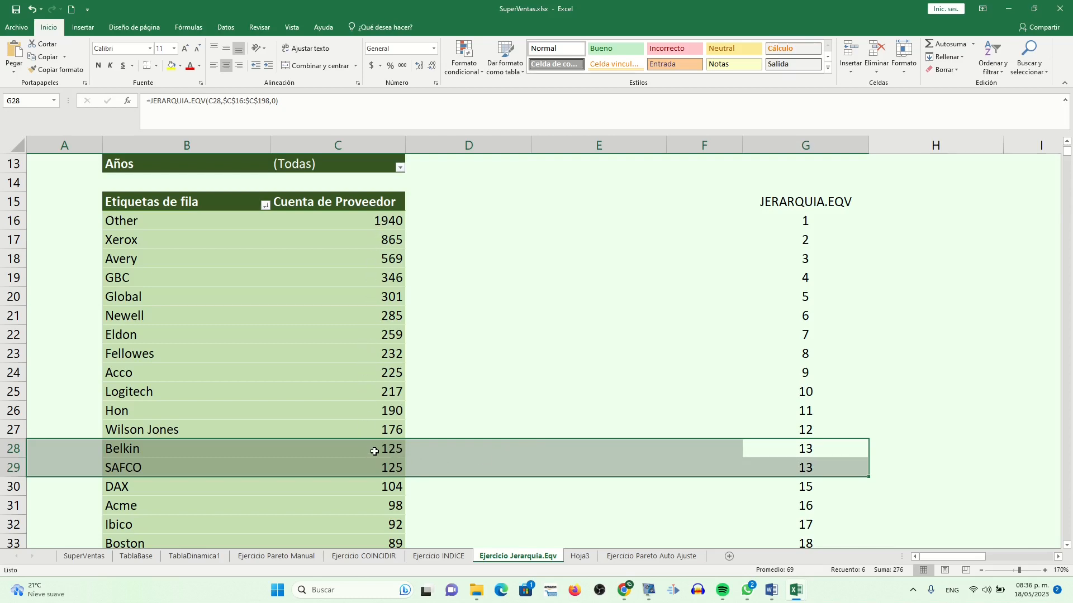
mouse_move(374, 451)
click(793, 217)
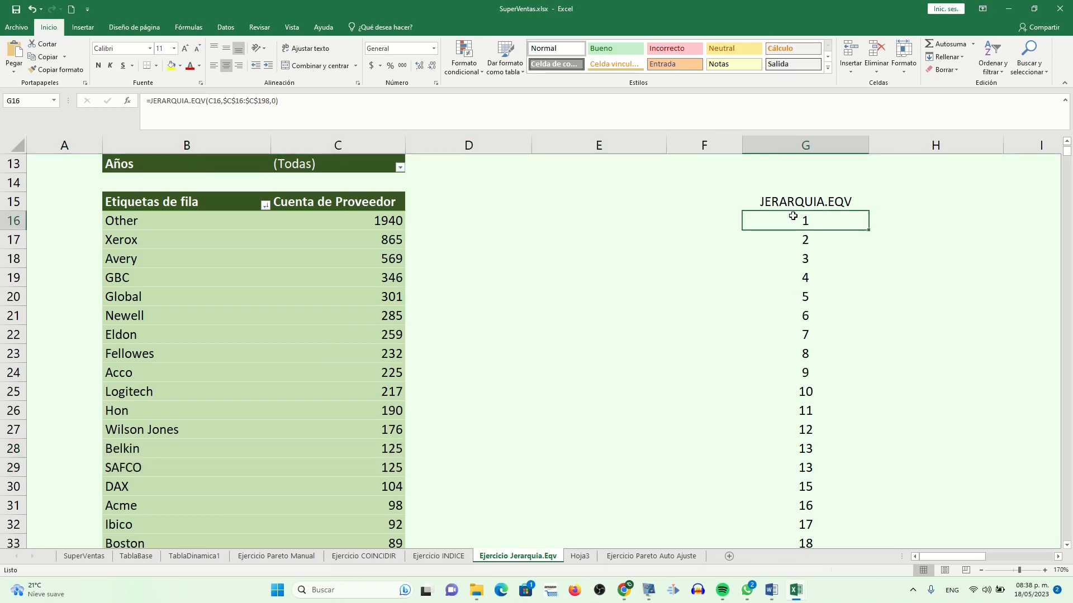
Compare ranks with supplier counts for Other and Xerox, and review the ranking down to SAFCO.
drag(782, 221, 389, 223)
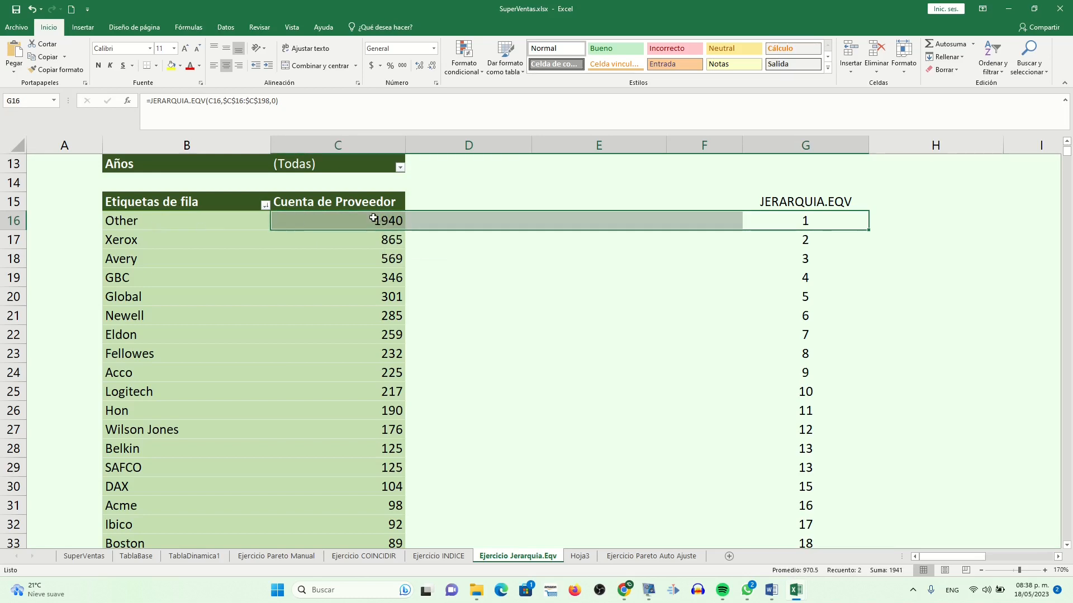
click(800, 221)
drag(790, 239, 386, 240)
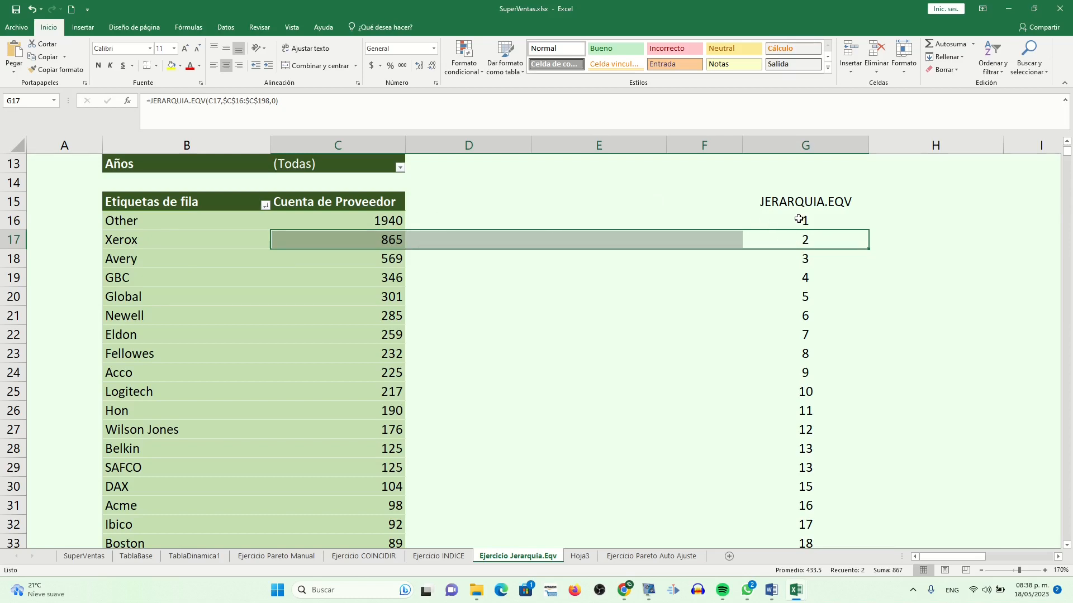
drag(796, 219, 791, 468)
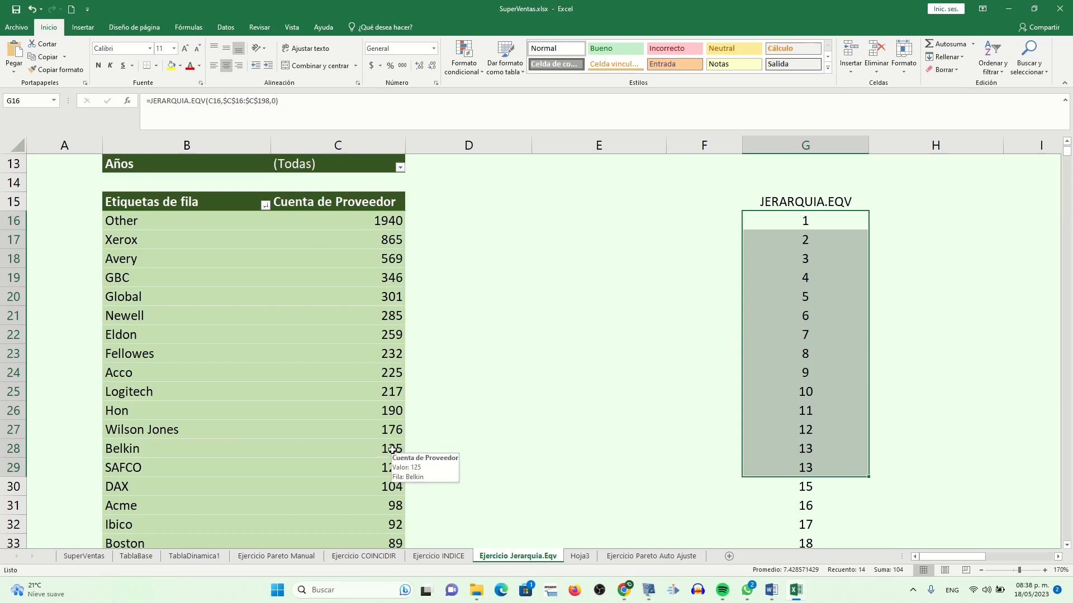
drag(385, 450, 335, 468)
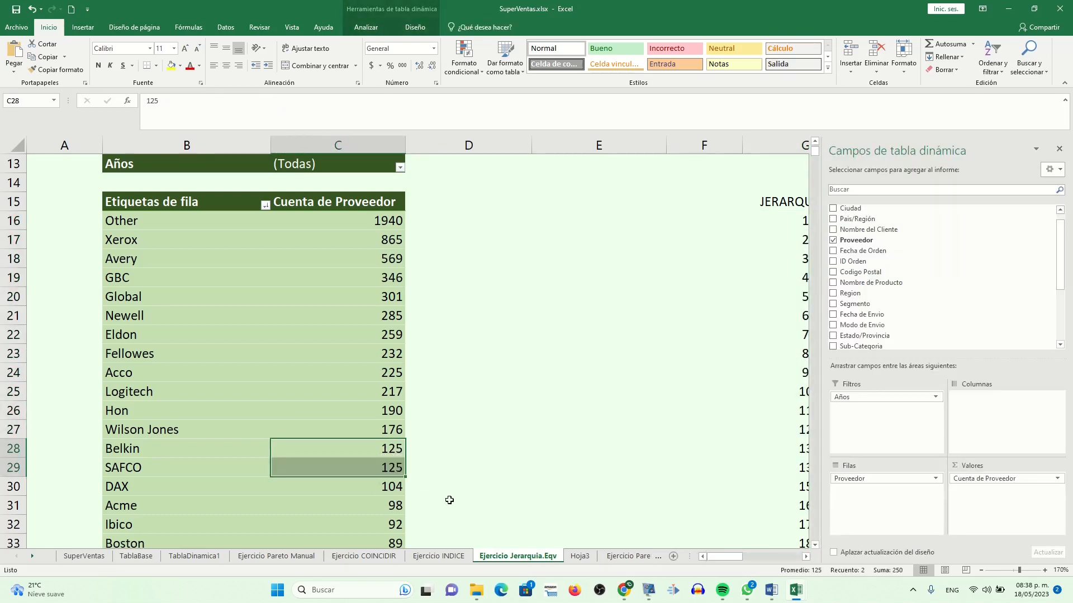
Close the pivot table field list and check the DAX row's count and rank against the SAFCO rank above.
click(391, 488)
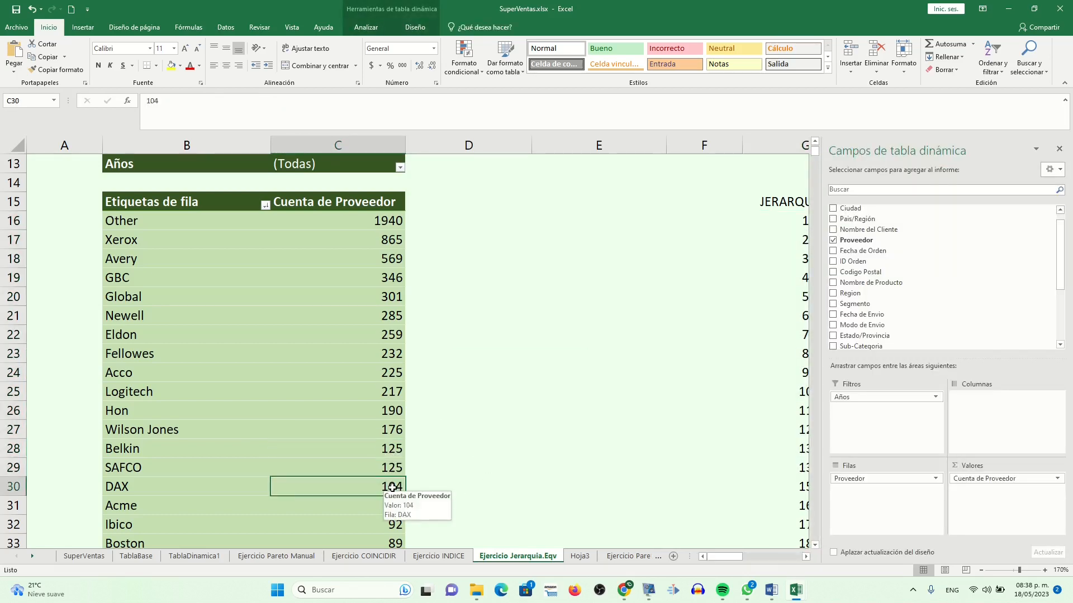
click(1059, 149)
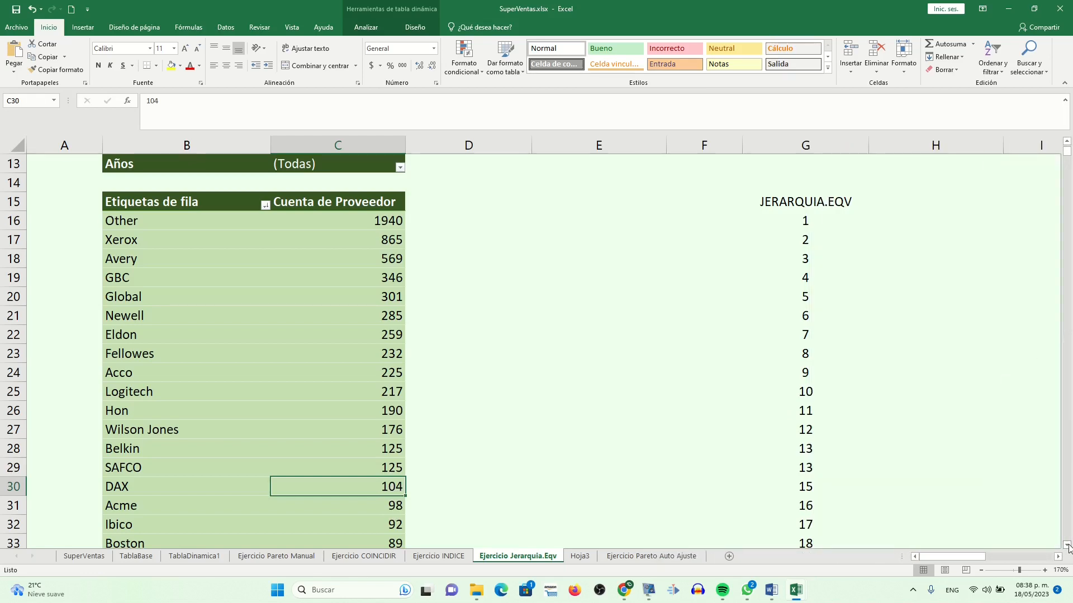
click(1067, 546)
click(1067, 545)
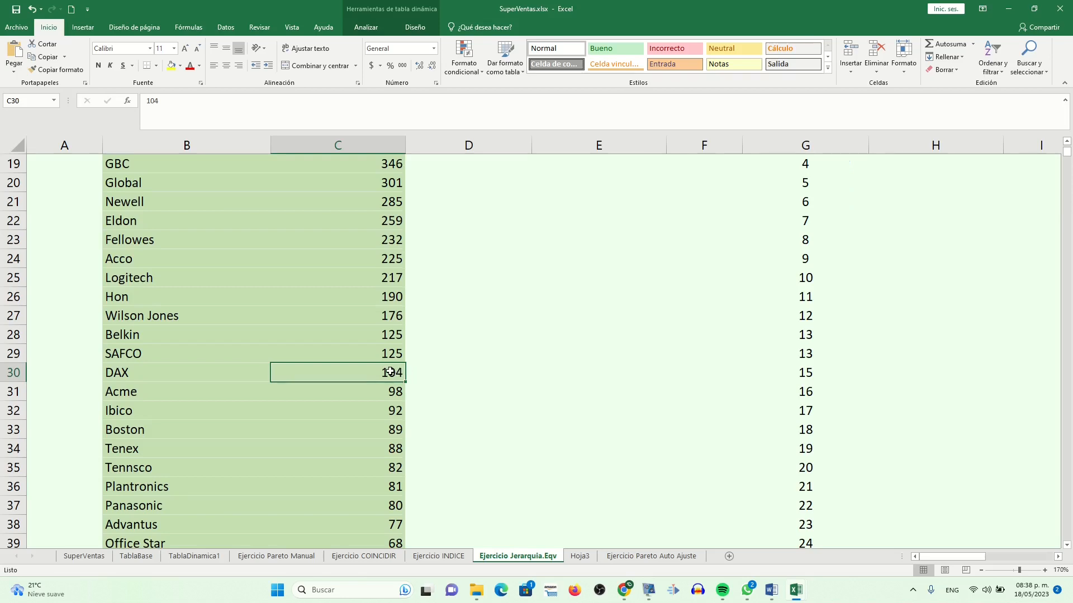
drag(389, 372, 810, 373)
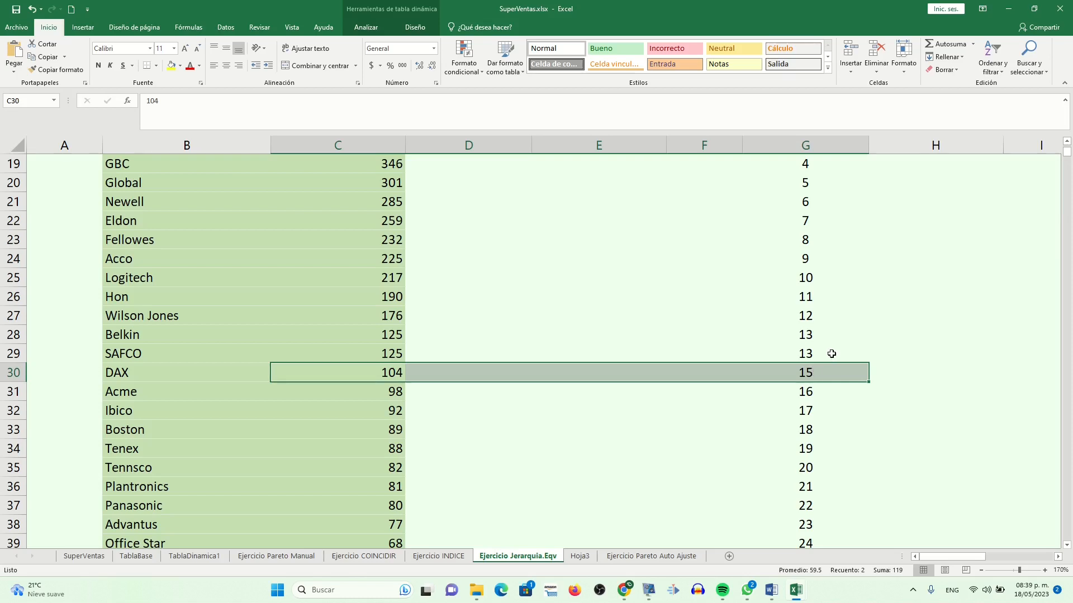
click(811, 352)
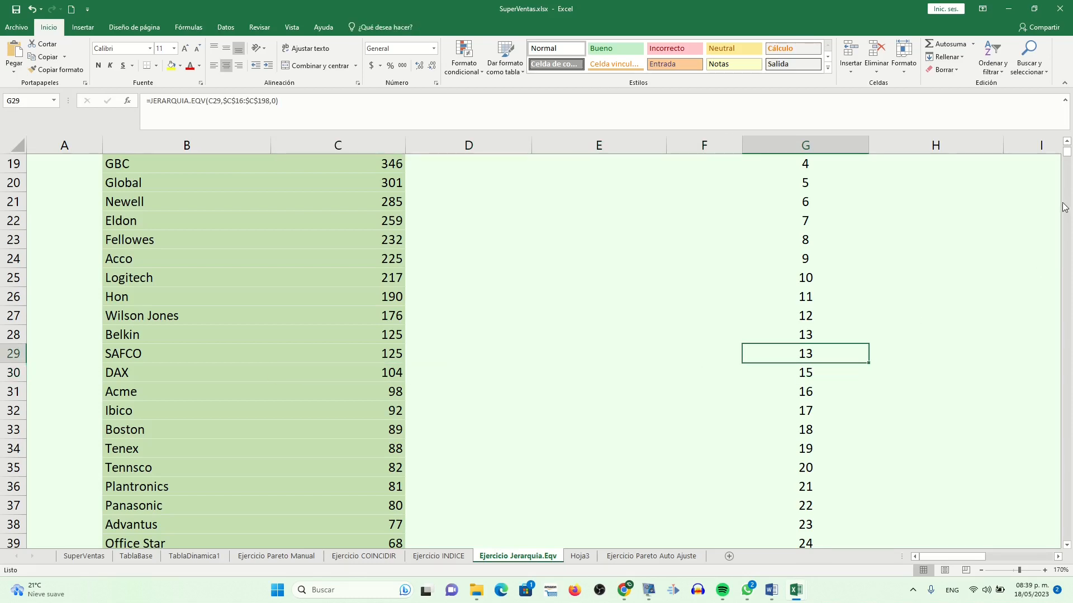
Enter the heading JERARQUIA.EQV AJUSTADA in H15, beside the existing ranking column.
click(1067, 143)
click(1067, 143)
click(1067, 143)
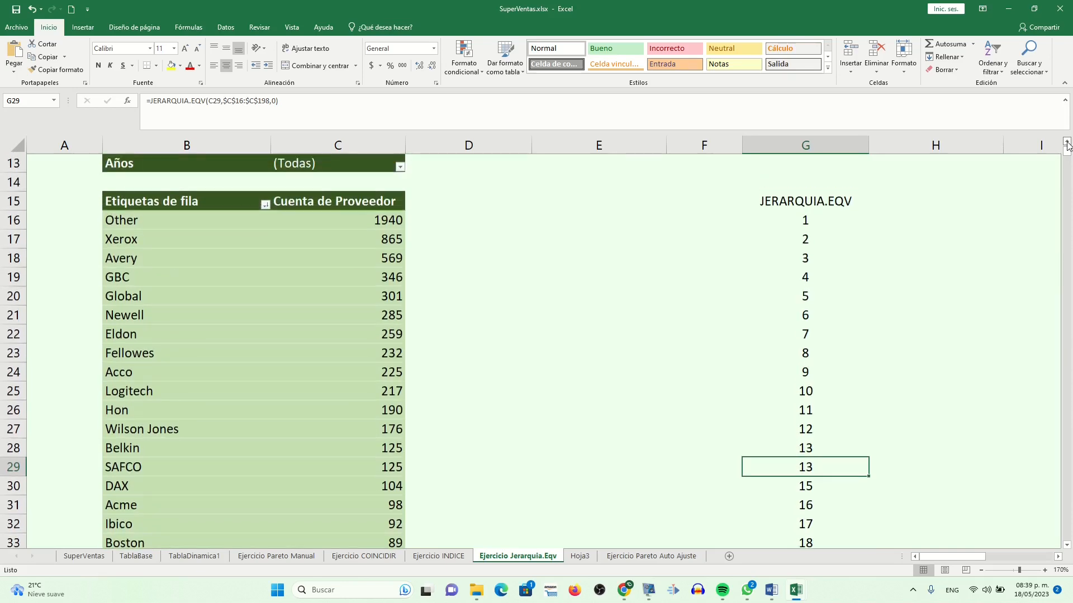
click(1067, 143)
click(1067, 143)
click(875, 240)
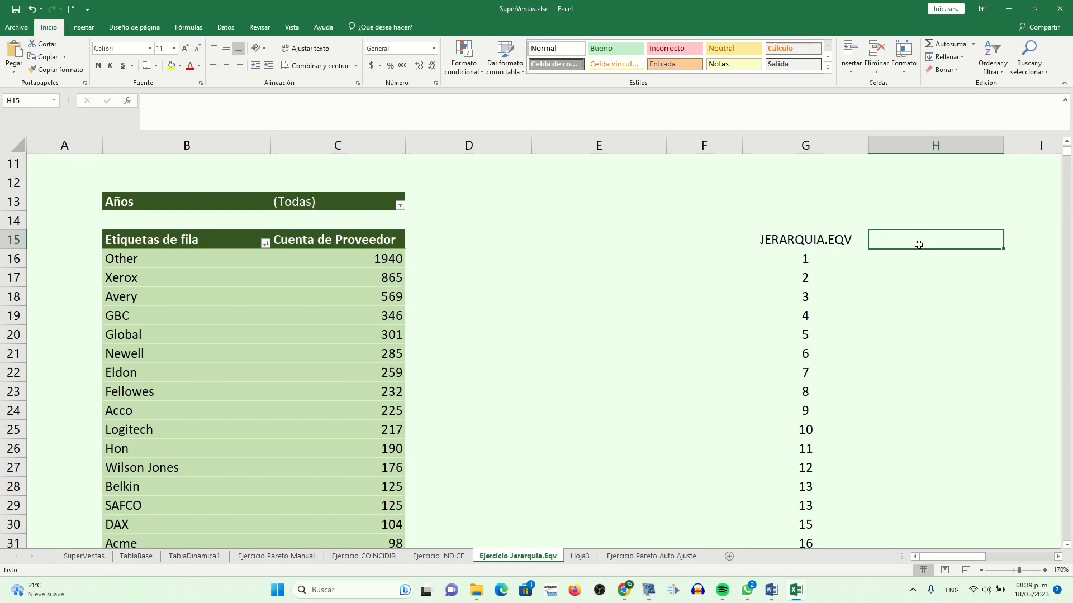
text('JERAR)
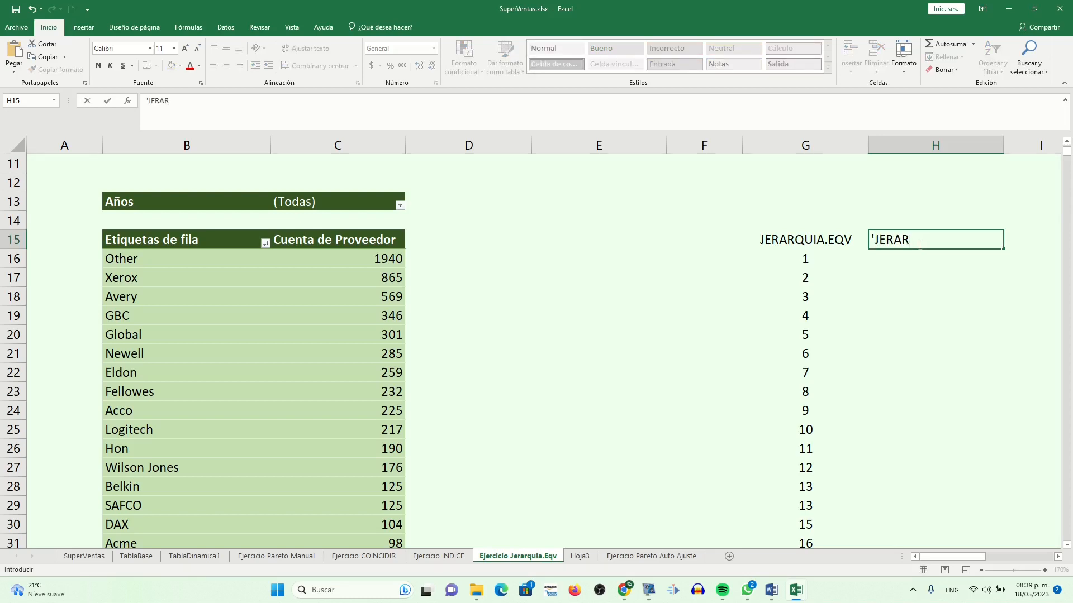
text(QUIA.EQV AJUSTADA)
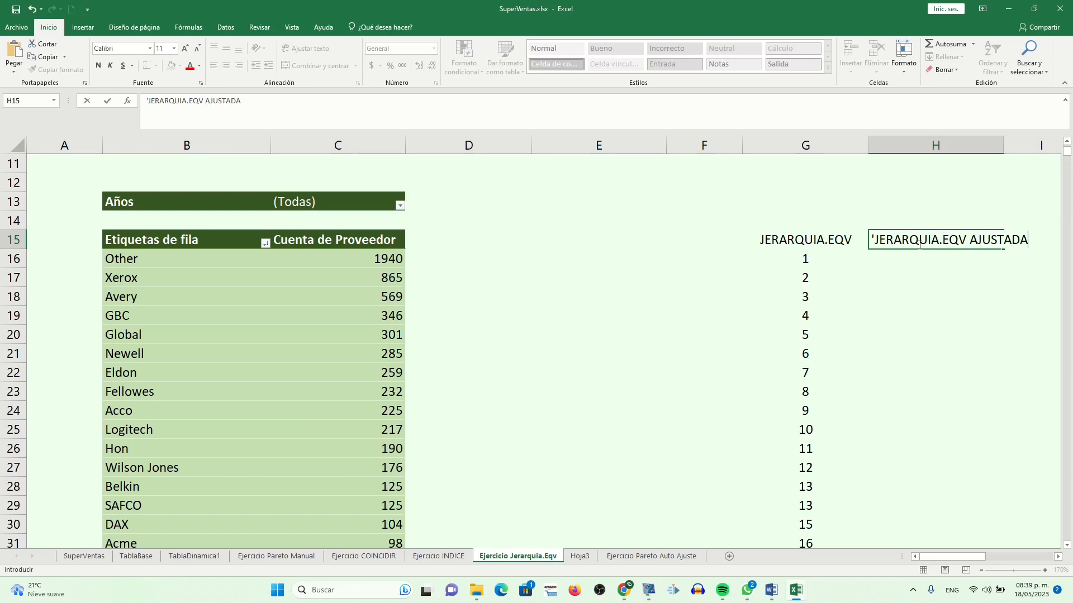
key(Return)
click(926, 242)
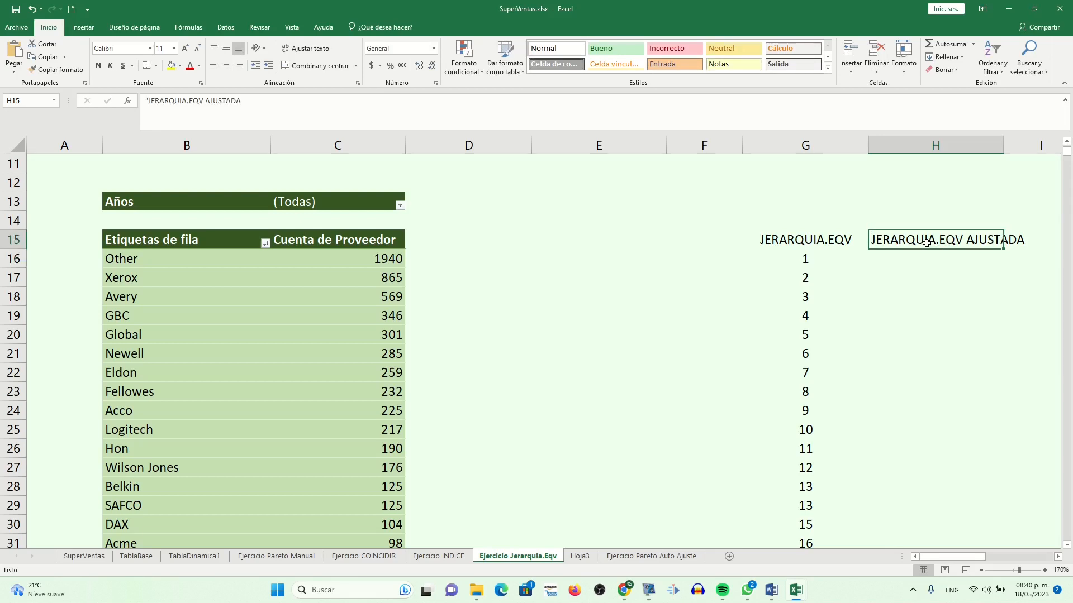
Copy the formula text =JERARQUIA.EQV(C16,$C$16:$C$198,0) from G16 into H16 with its references intact.
click(845, 241)
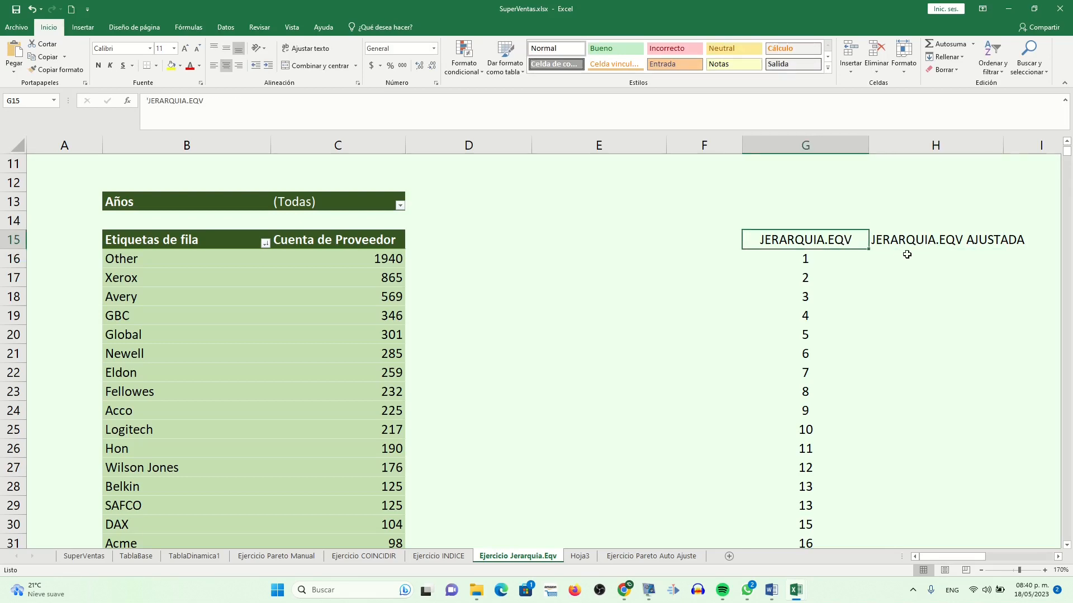
click(904, 254)
click(827, 254)
triple_click(327, 97)
key(ctrl+c)
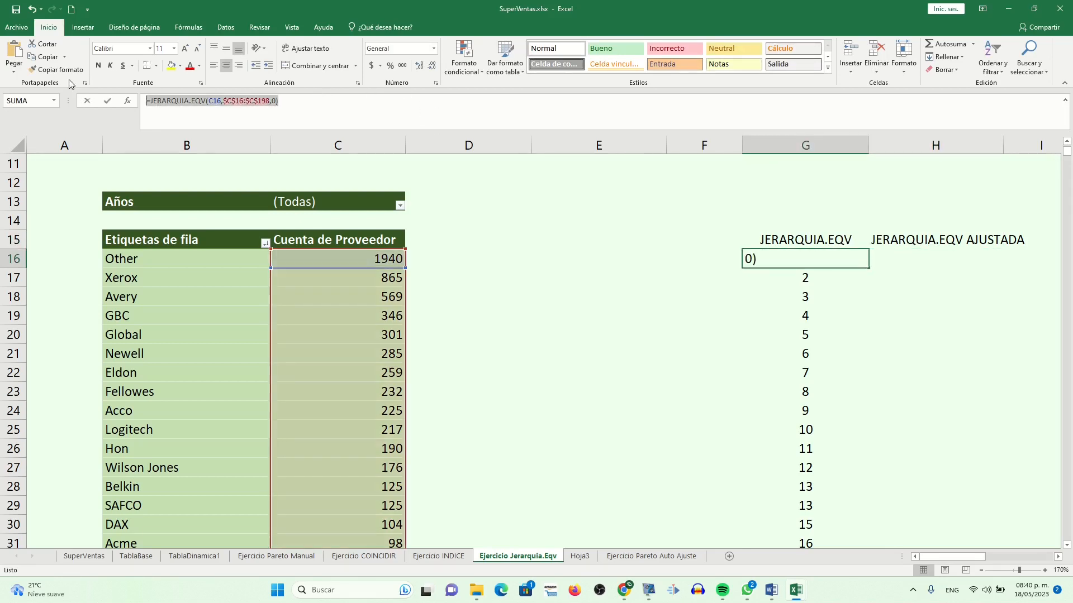
key(Escape)
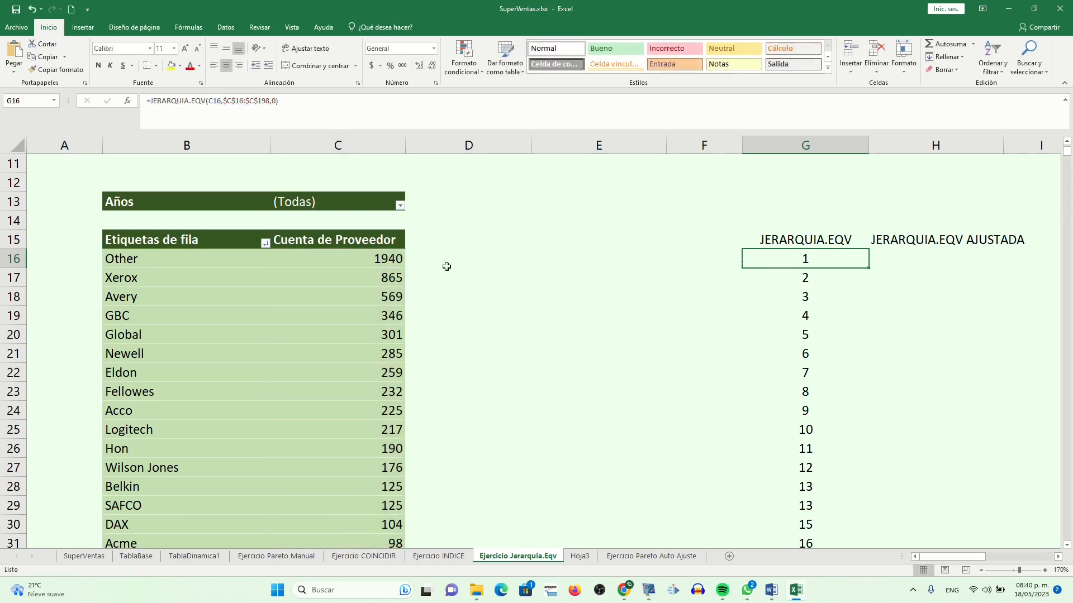
click(889, 258)
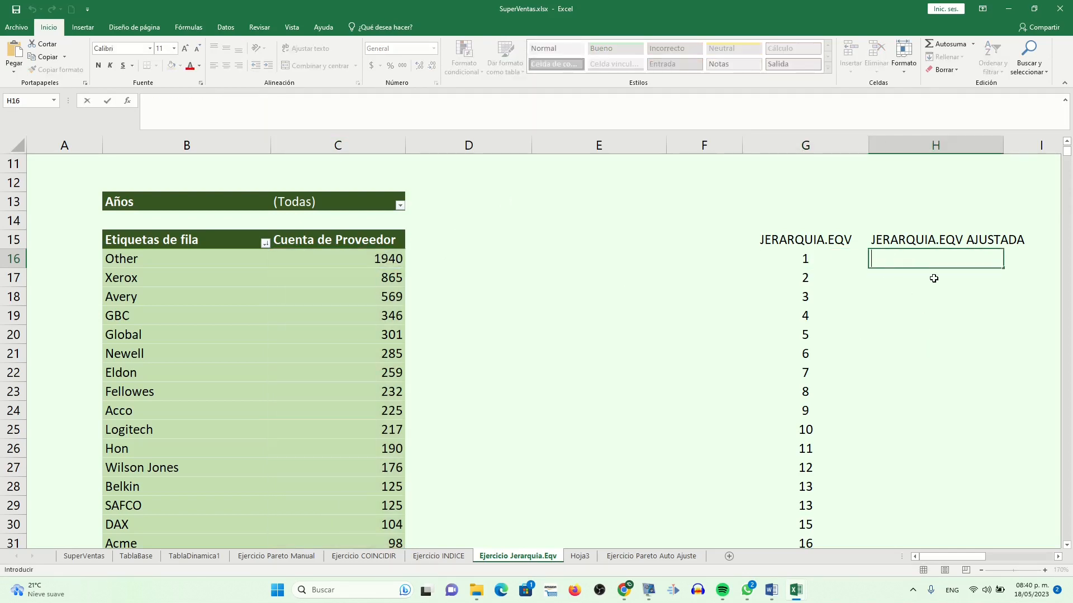
key(ctrl+v)
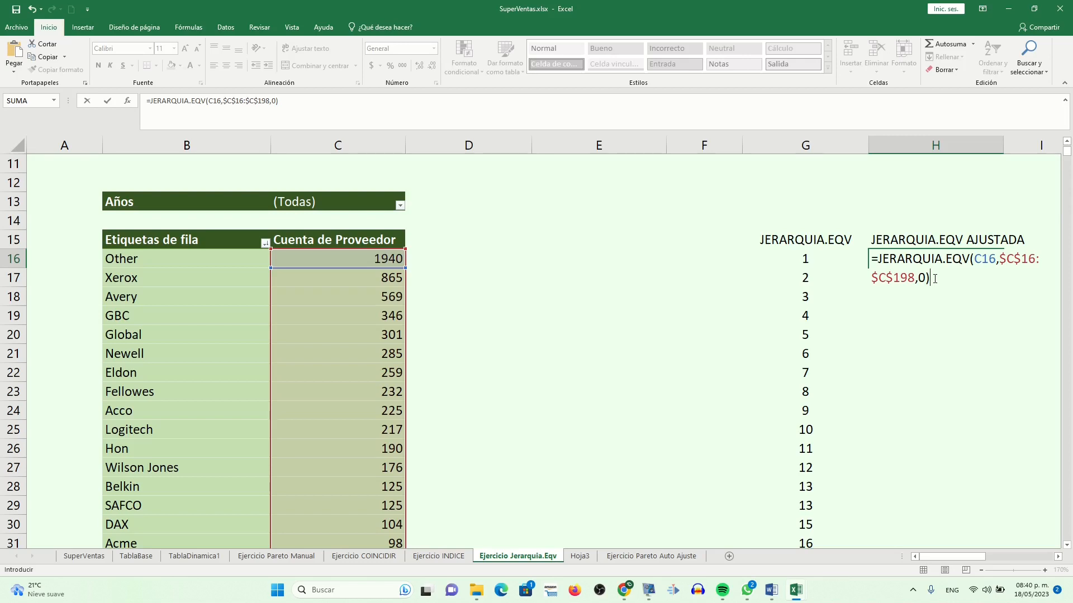
Extend the H16 formula with a plus sign and the CONTAR.SI function.
text(+)
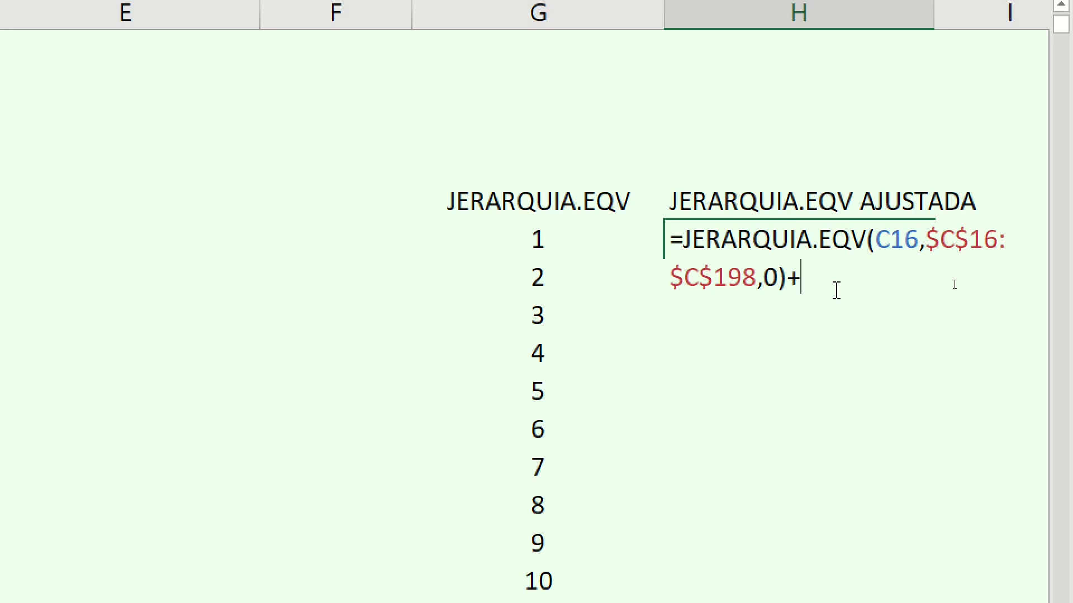
text(co)
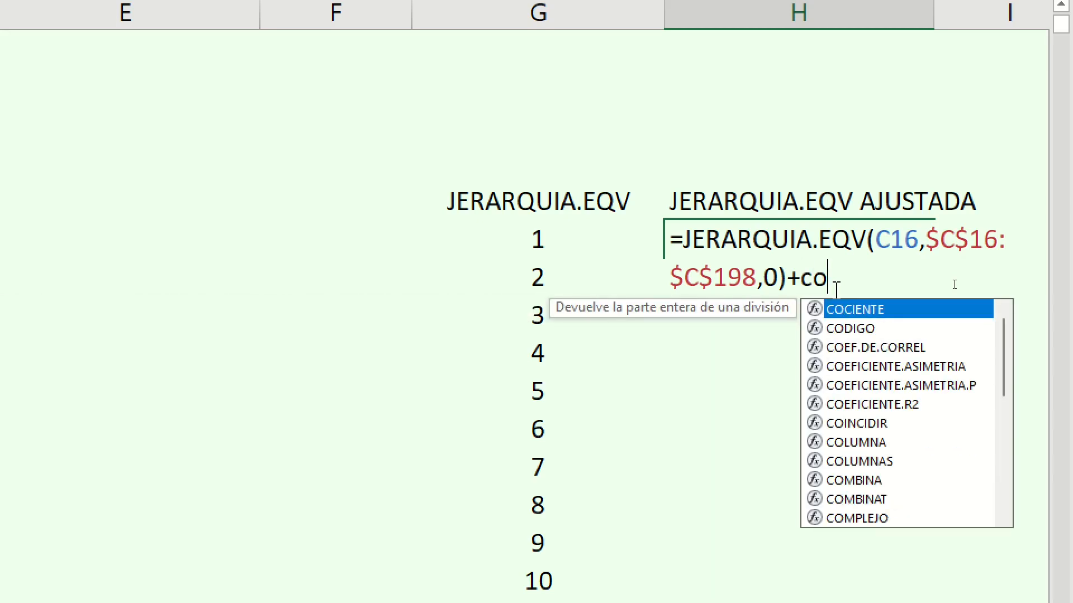
text(nt)
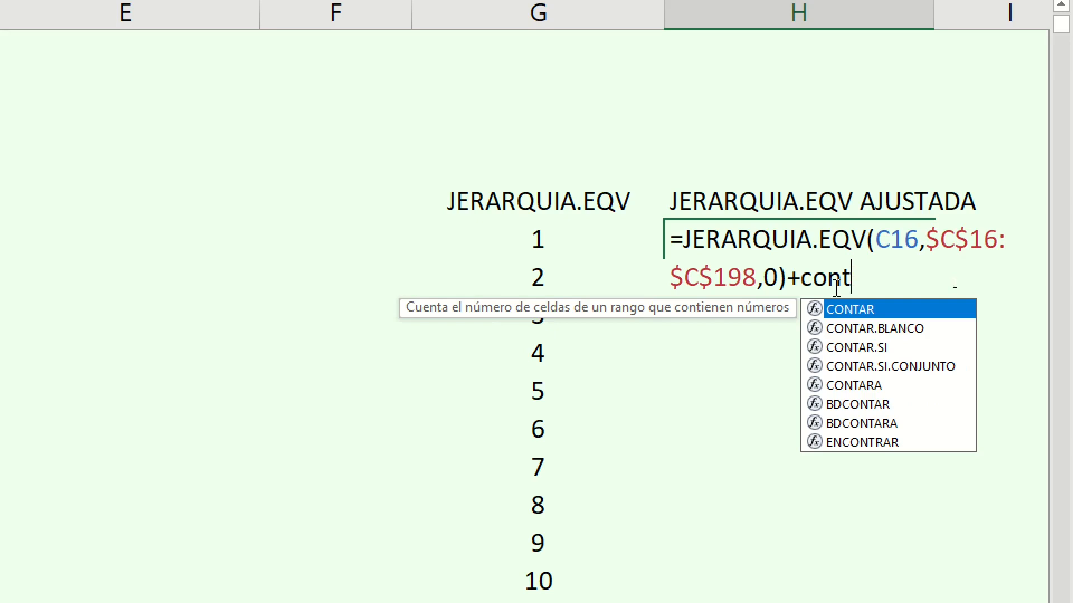
double_click(871, 347)
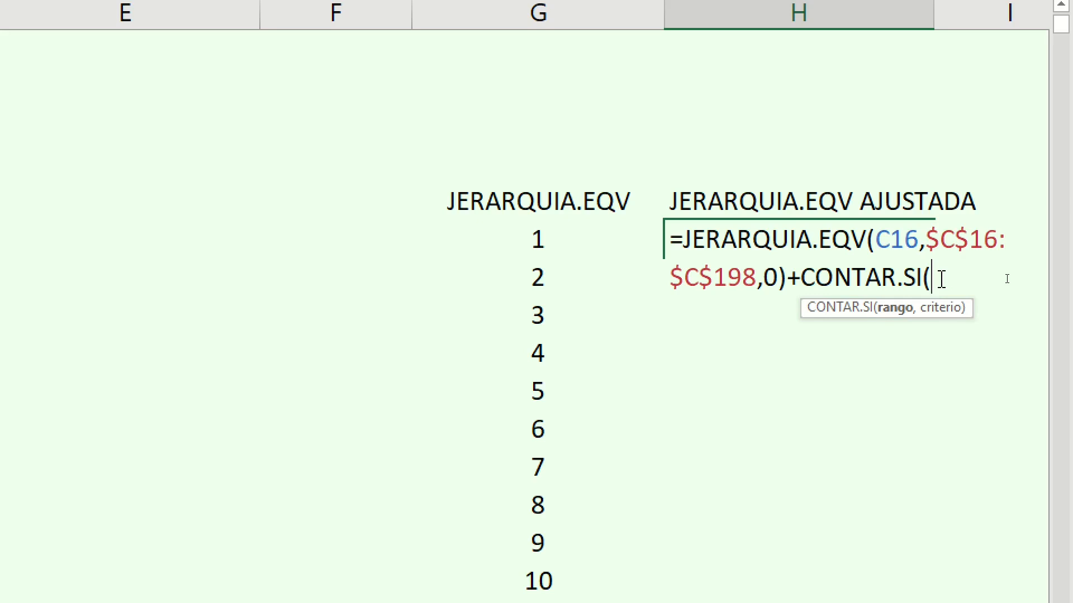
Enter the CONTAR.SI rango as $C$16:C16, with only the starting reference absolute.
text(C)
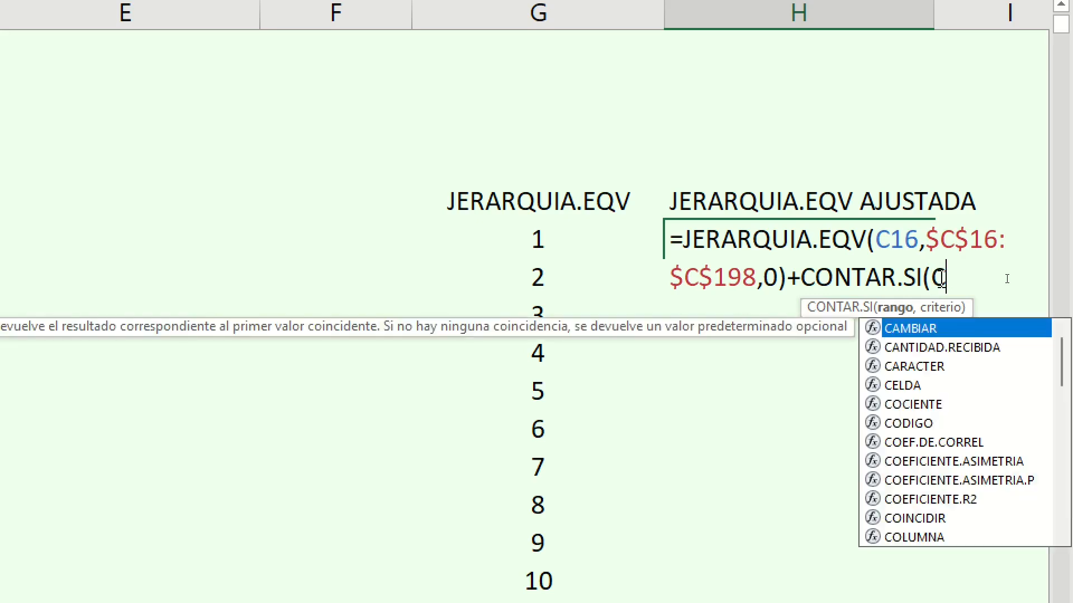
text(16)
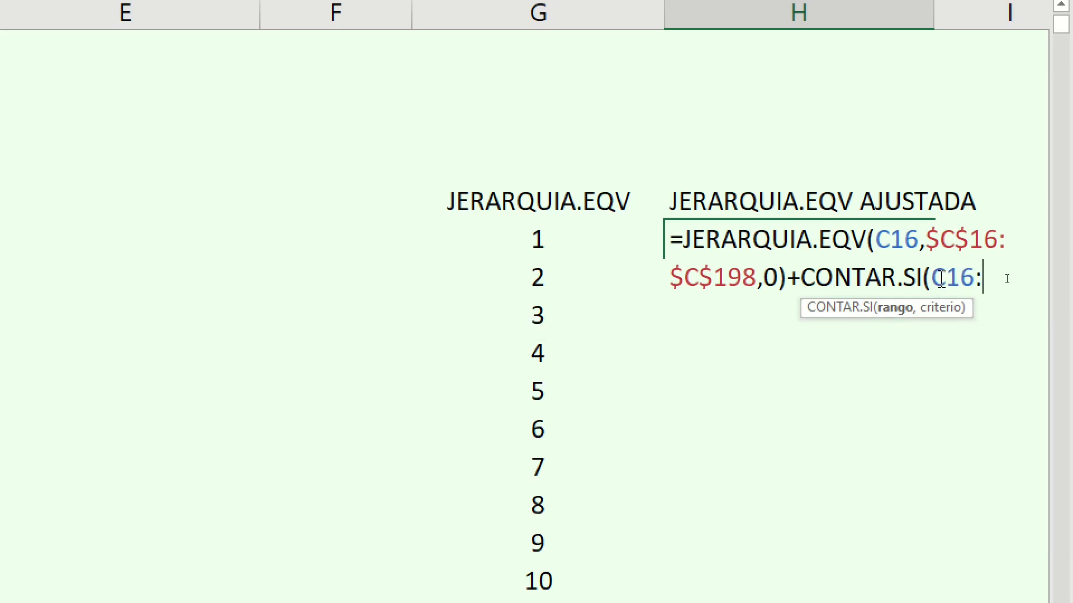
text(:c16)
key(BackSpace)
text(C16)
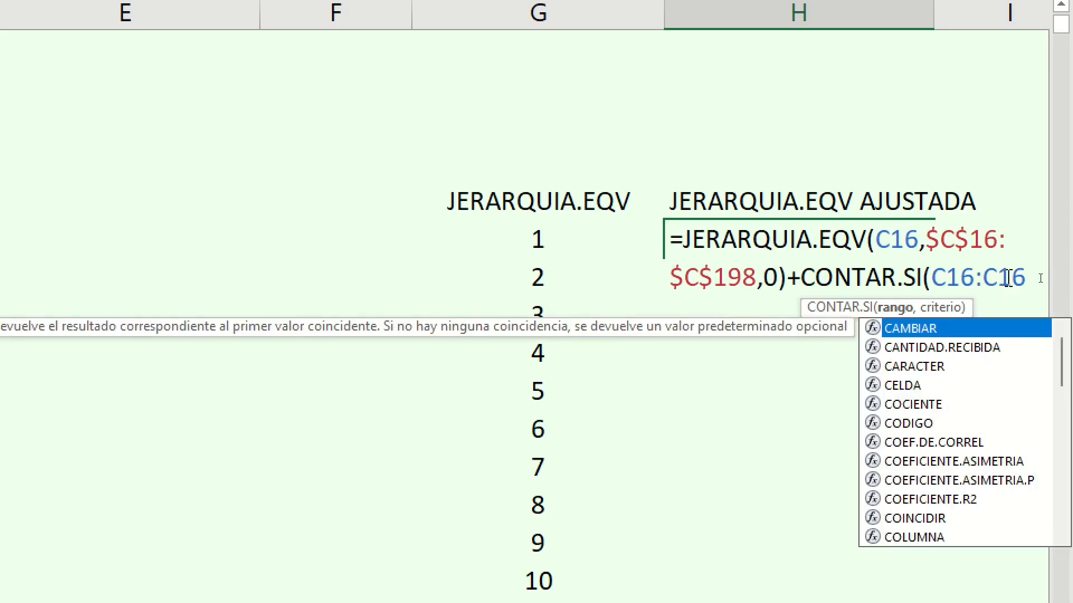
click(948, 277)
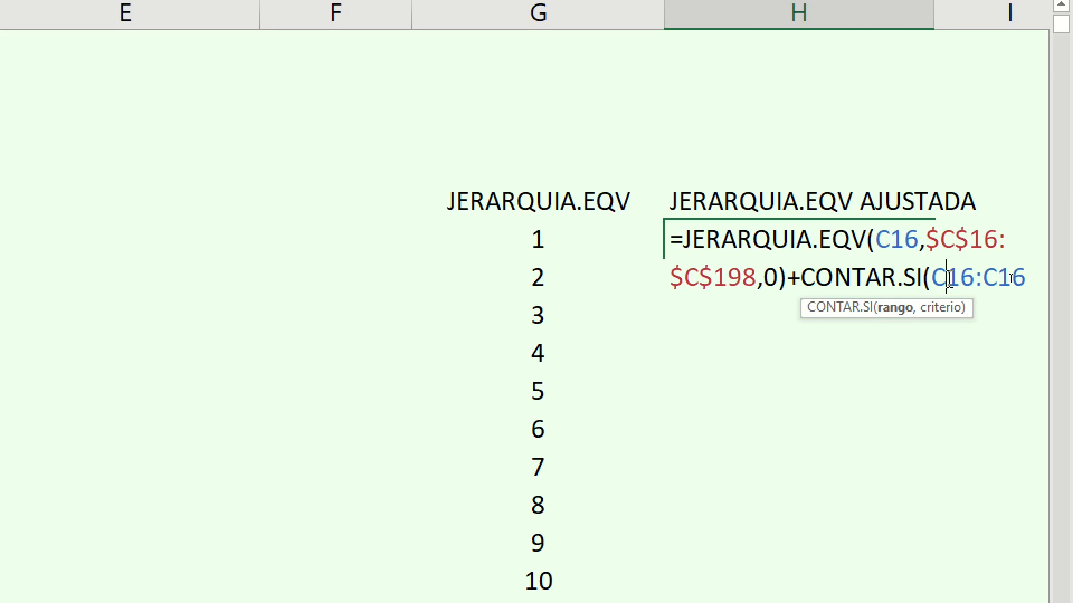
key(F4)
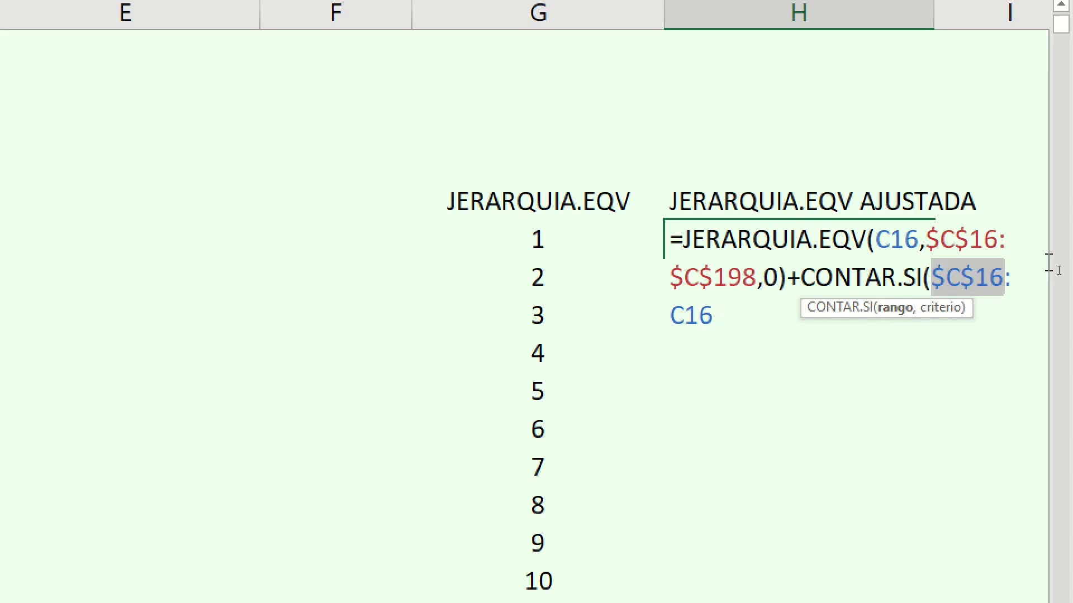
click(718, 316)
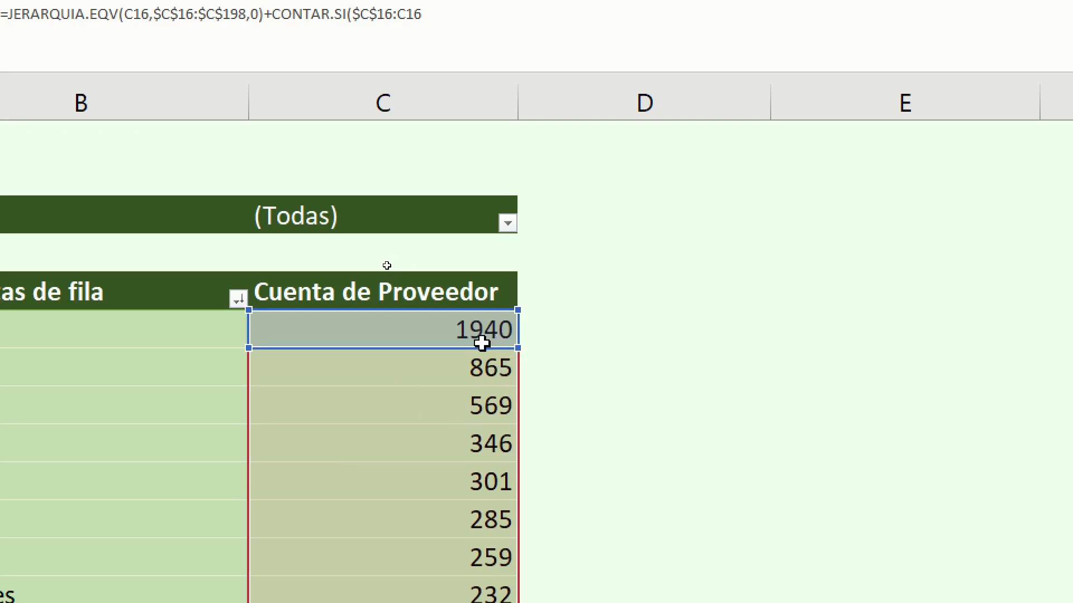
key(Return)
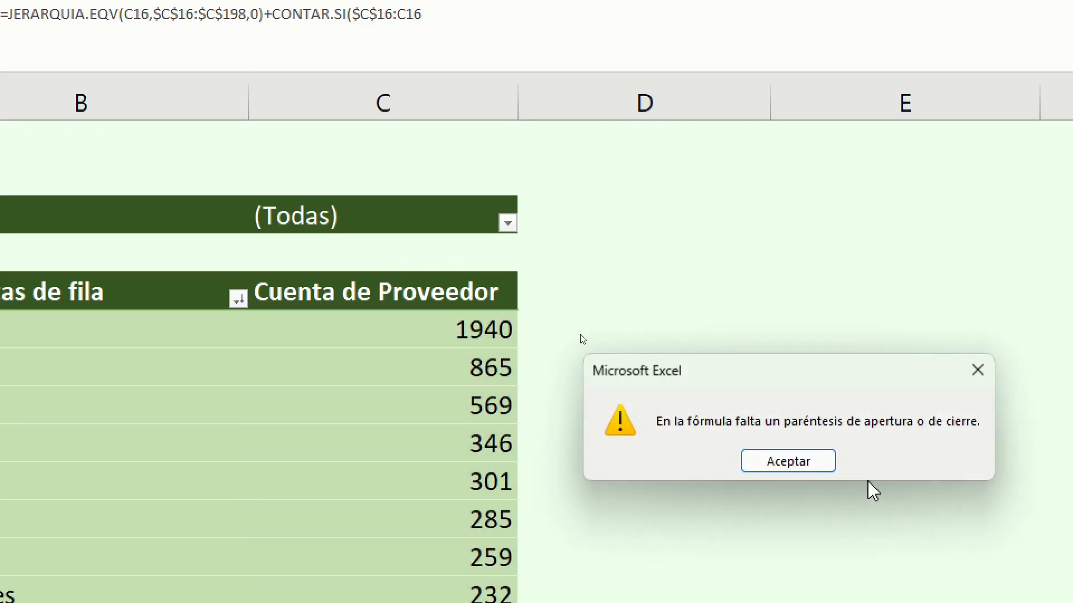
click(816, 459)
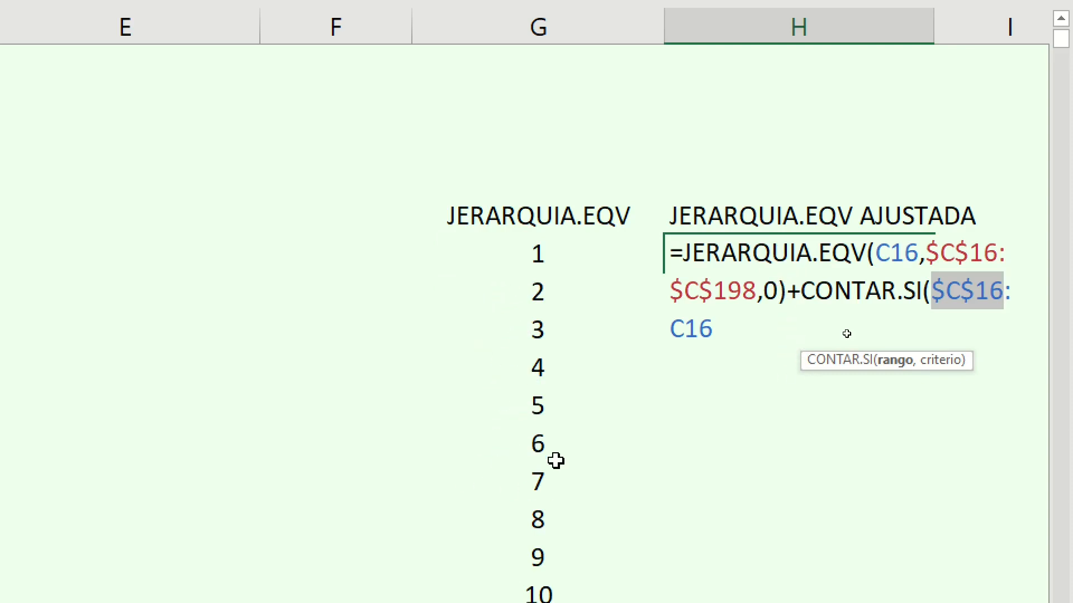
Complete the H16 formula with C16 as the CONTAR.SI criterio, close the function and subtract 1.
click(719, 324)
text(,)
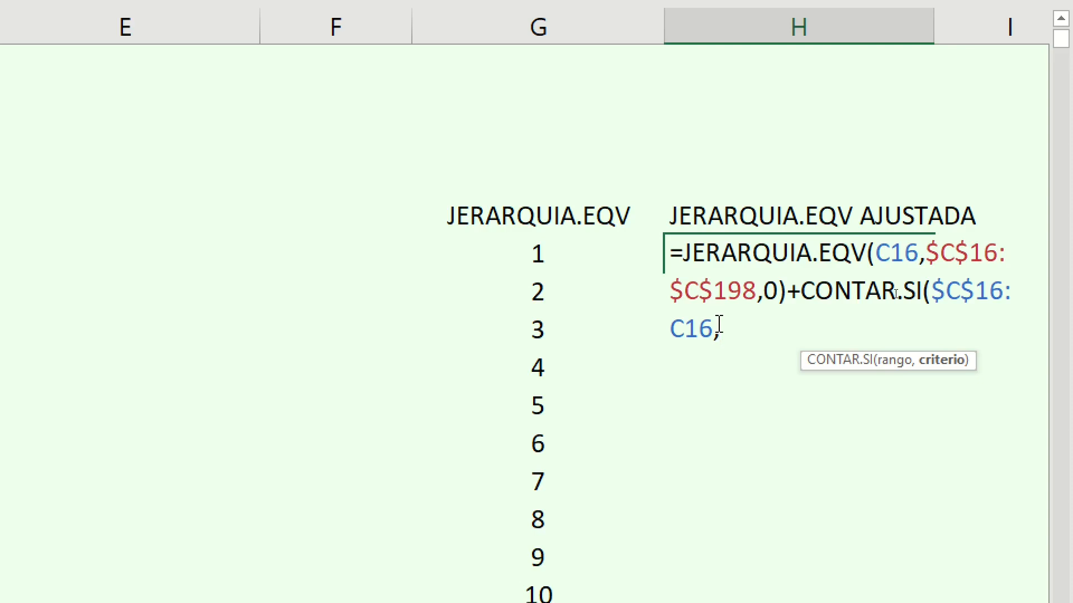
text(C16)
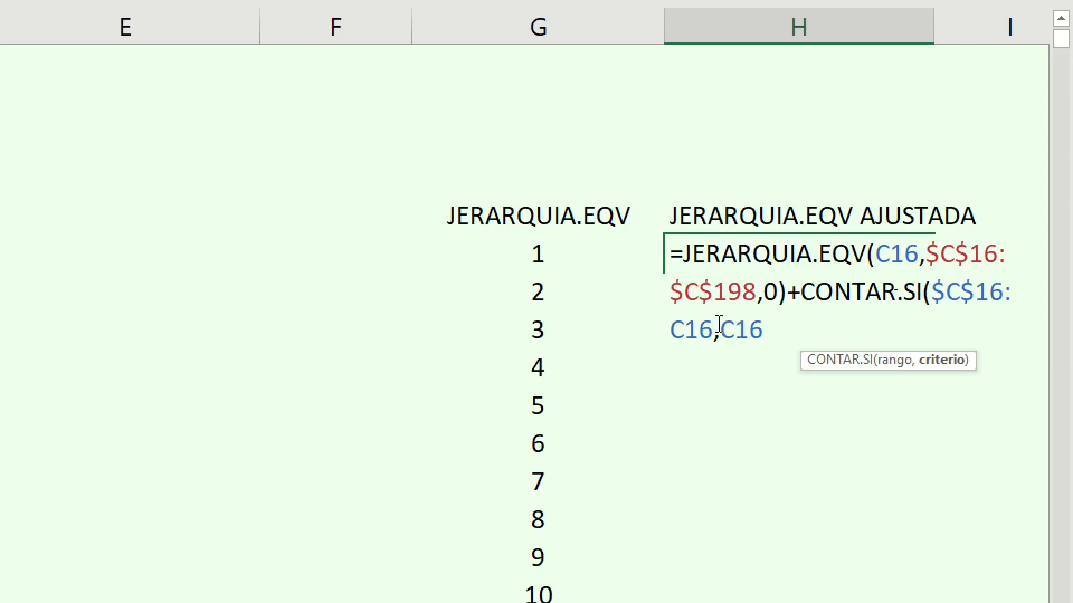
text()-1)
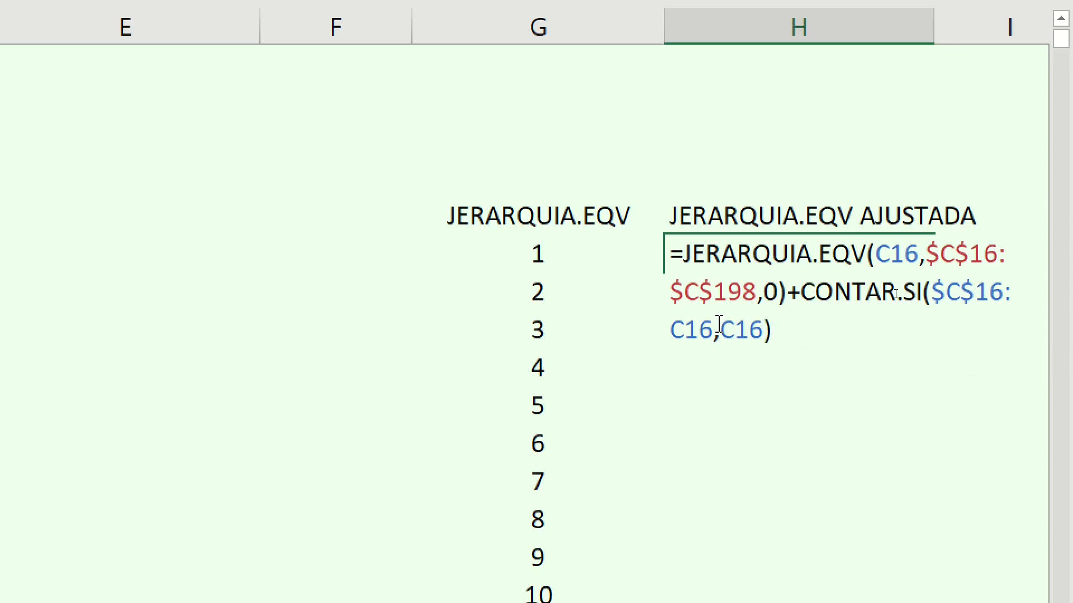
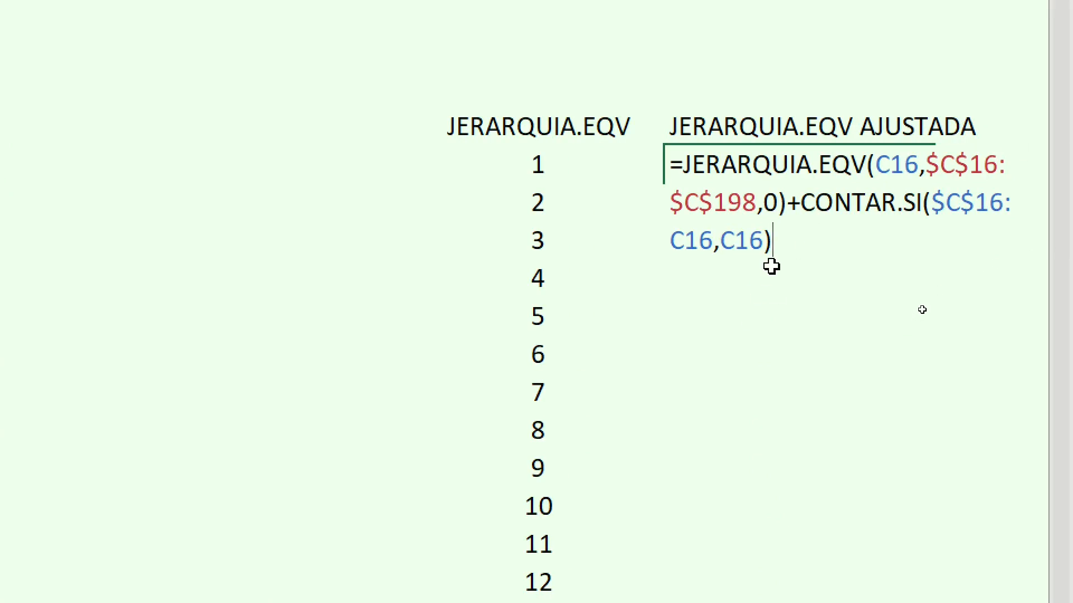
text(-1)
key(Return)
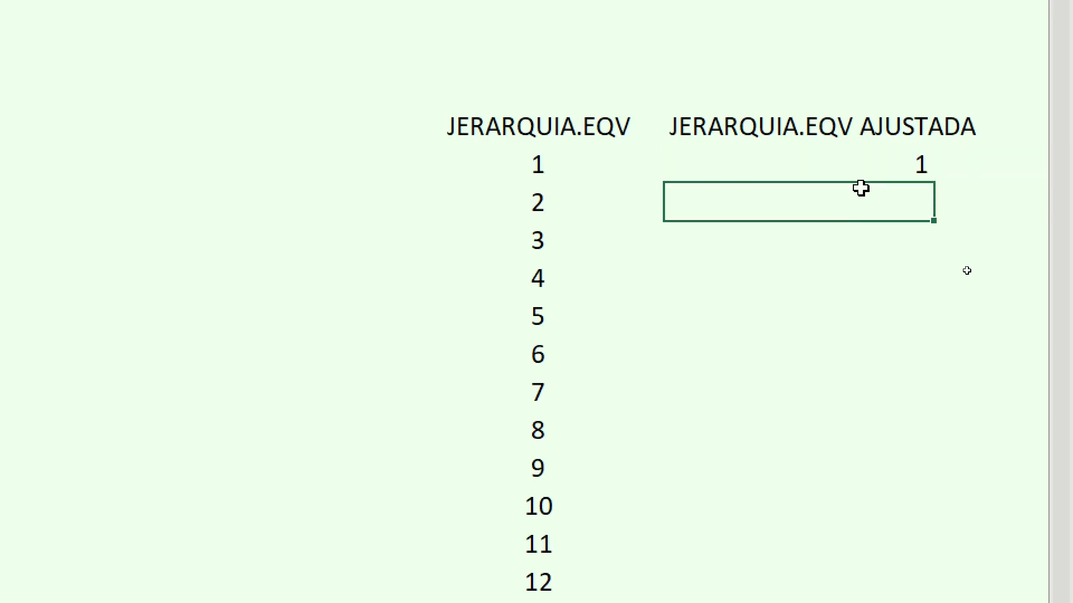
Fill the H16 formula down the JERARQUIA.EQV AJUSTADA column and centre the filled cells.
click(830, 152)
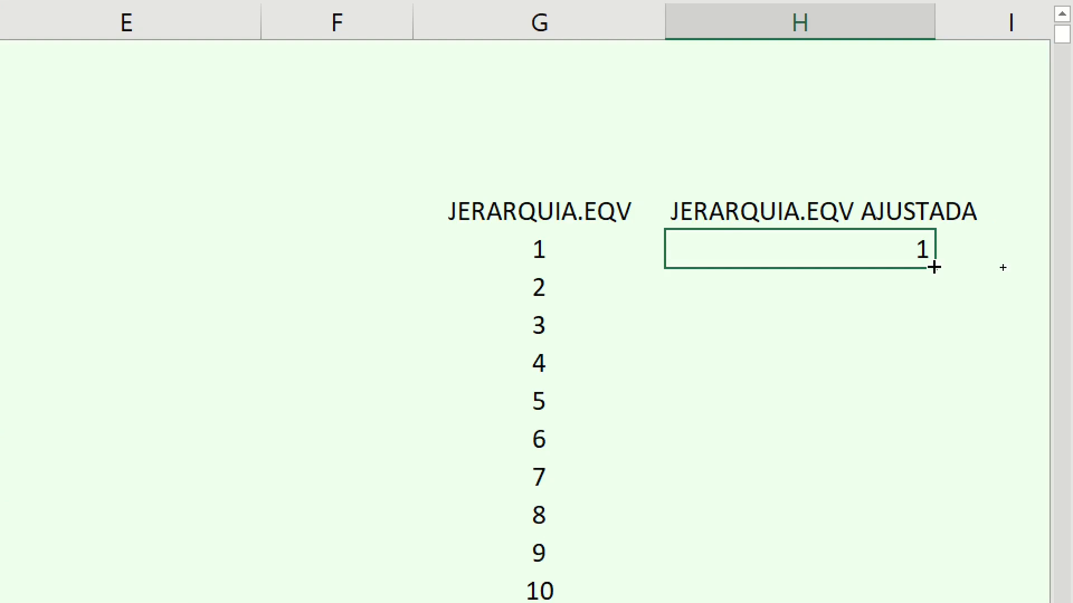
double_click(934, 268)
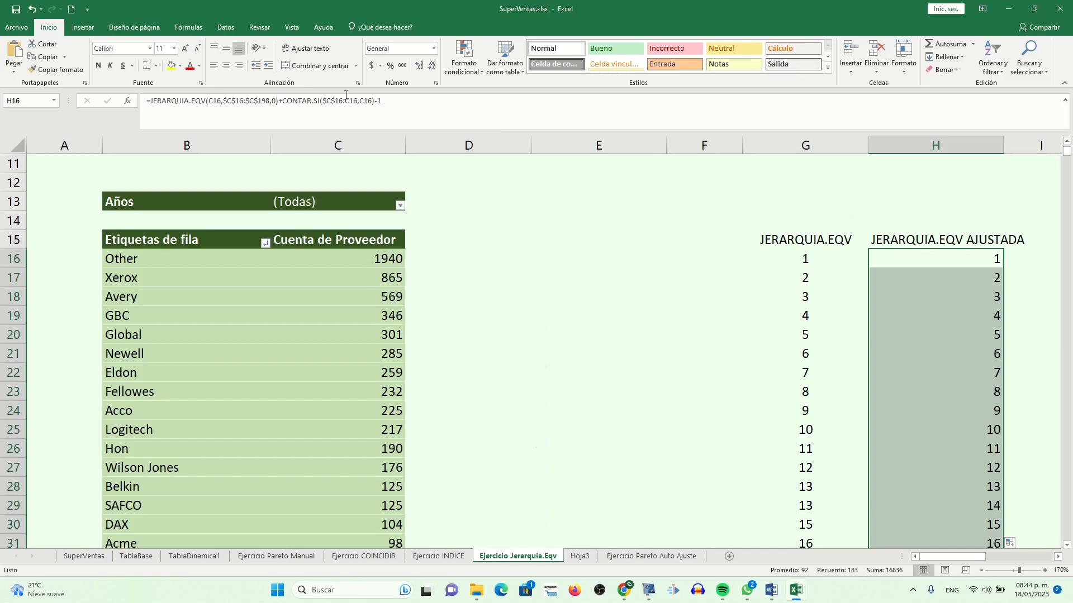
click(226, 66)
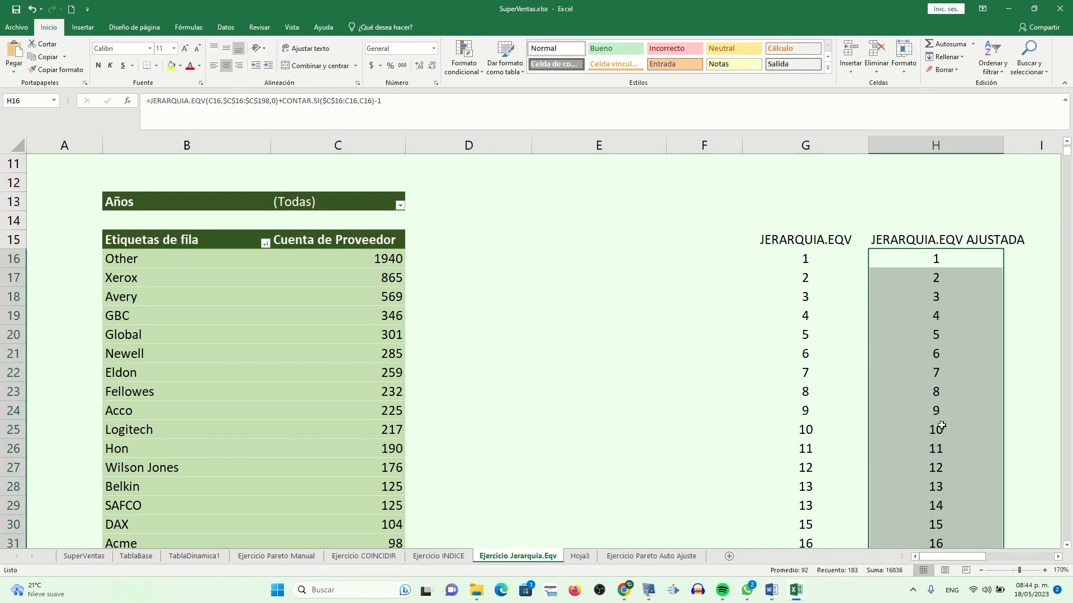
Compare the rankings of the tied suppliers in rows 28 and 29, and examine the formulas in G16 and H16.
drag(941, 489, 341, 508)
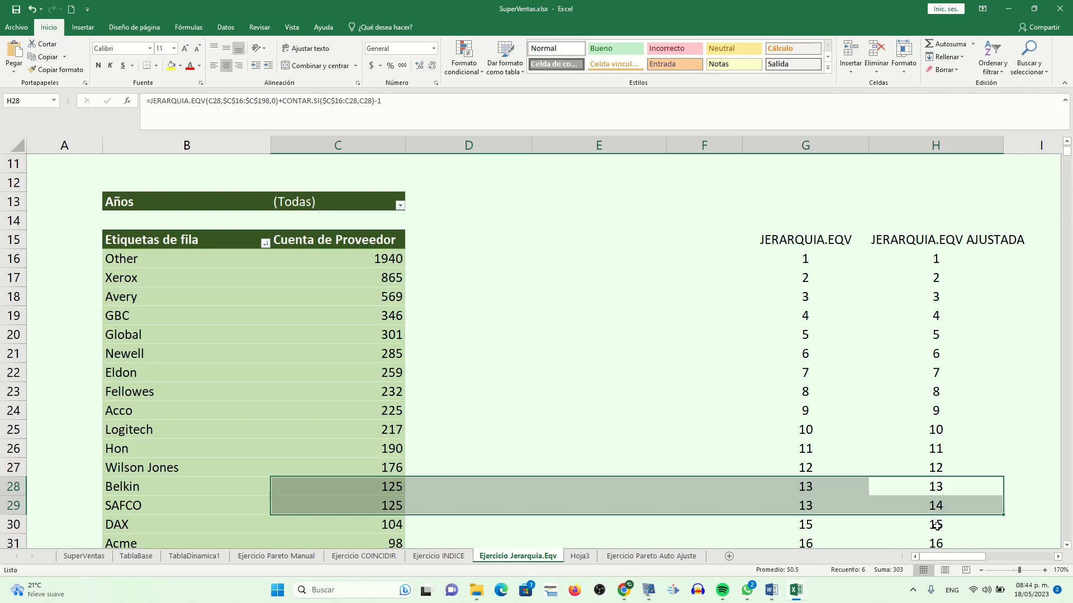
click(930, 259)
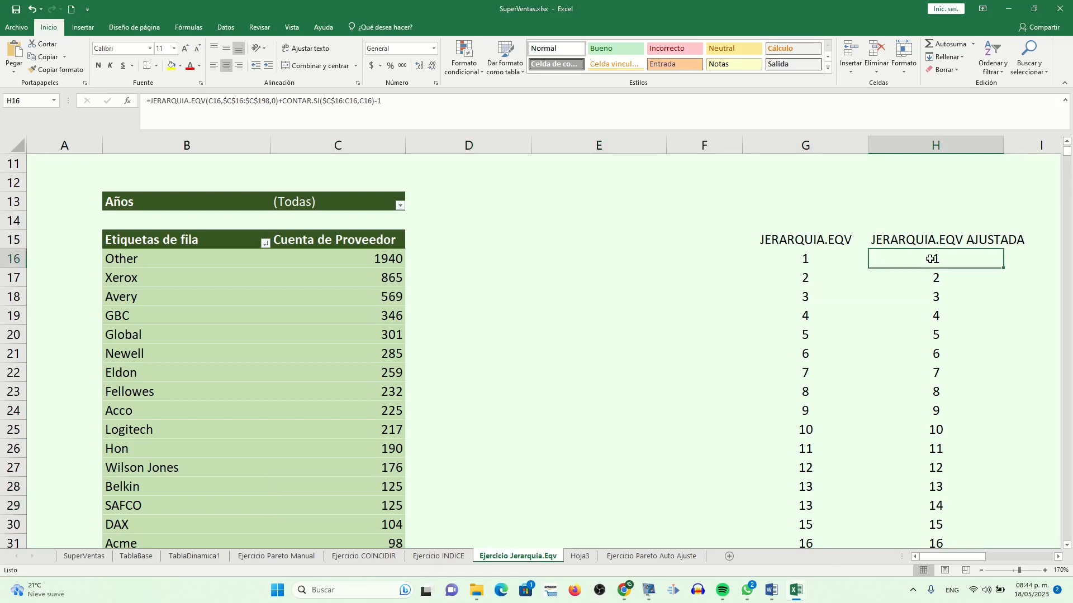
drag(286, 104, 387, 103)
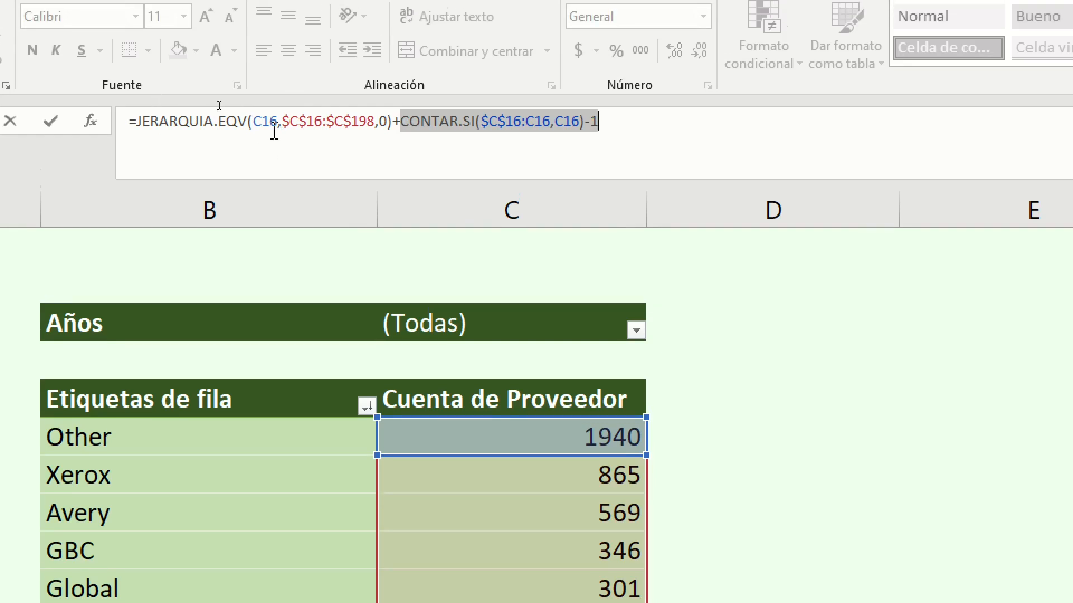
key(Escape)
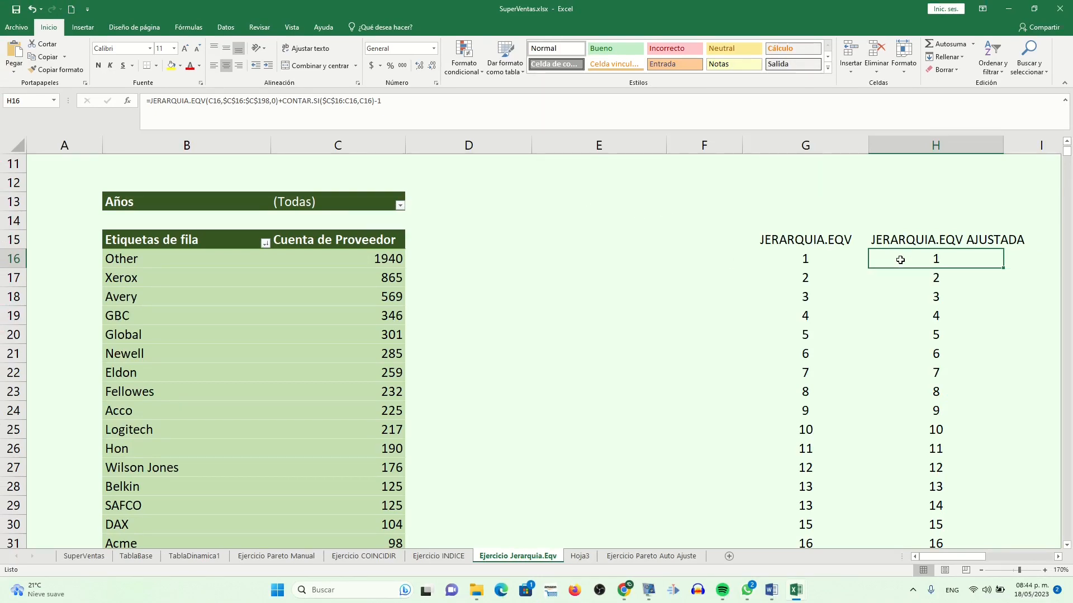
click(823, 259)
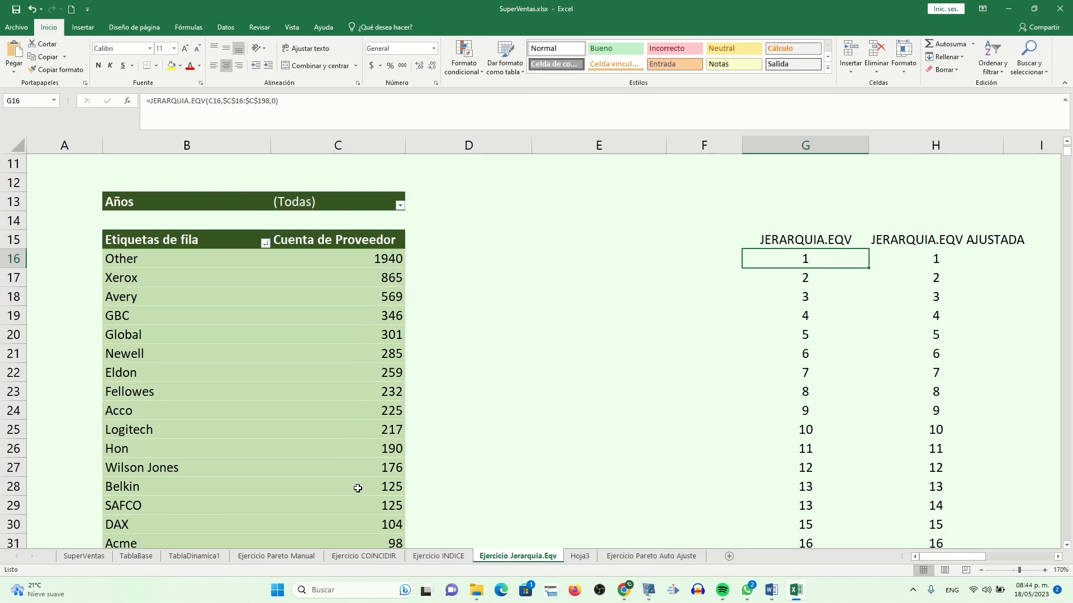
mouse_move(357, 488)
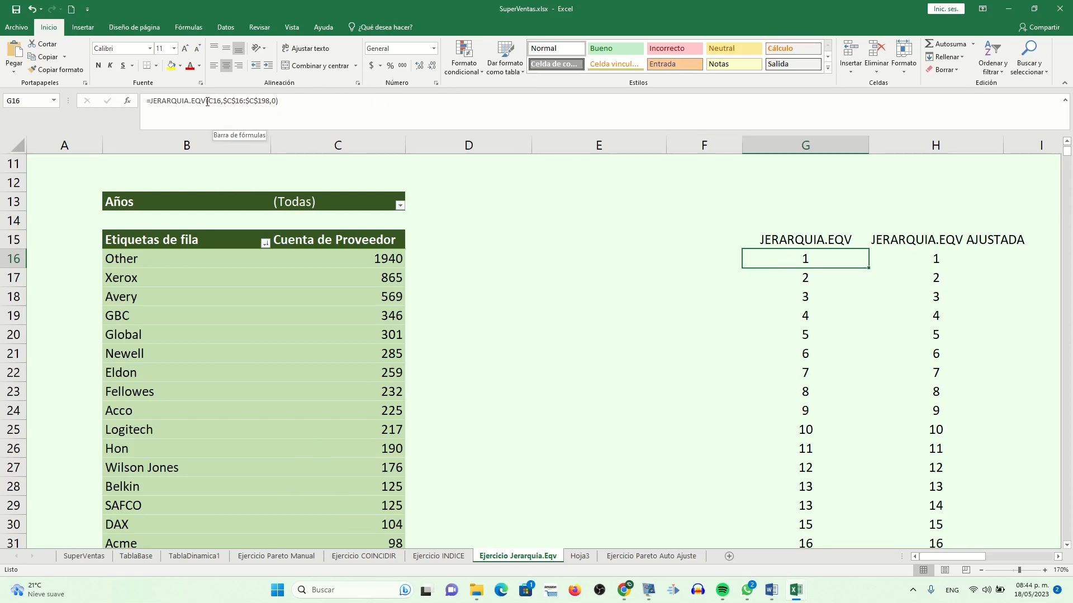
click(893, 266)
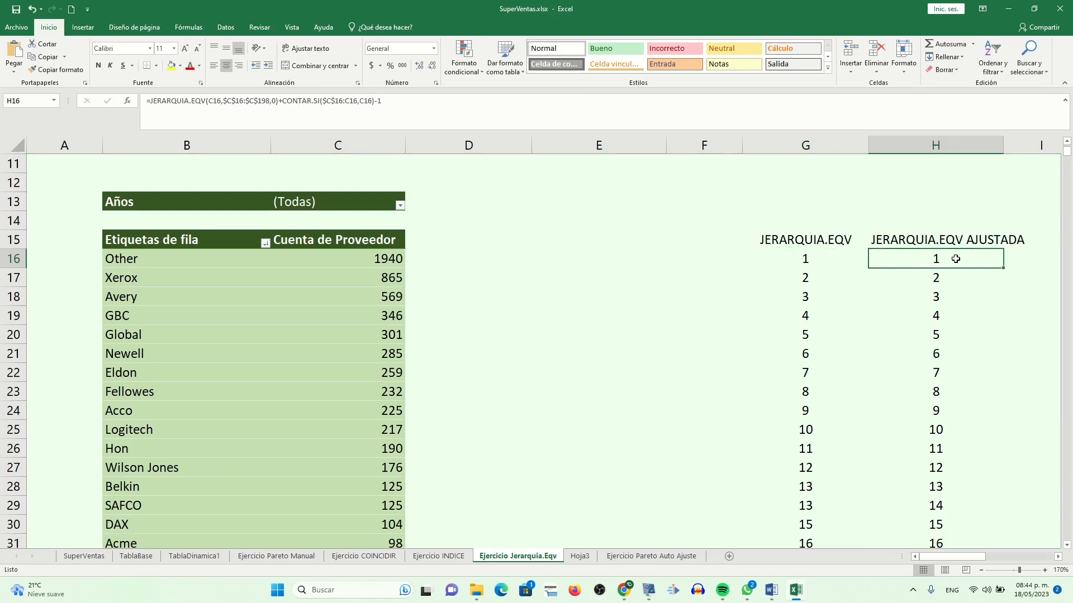
drag(936, 257, 934, 541)
Copy the full formula text =JERARQUIA.EQV(C16,$C$16:$C$198,0)+CONTAR.SI($C$16:C16,C16)-1 from H16, leaving the cell as it is.
click(911, 258)
click(334, 112)
key(ctrl+a)
key(ctrl+c)
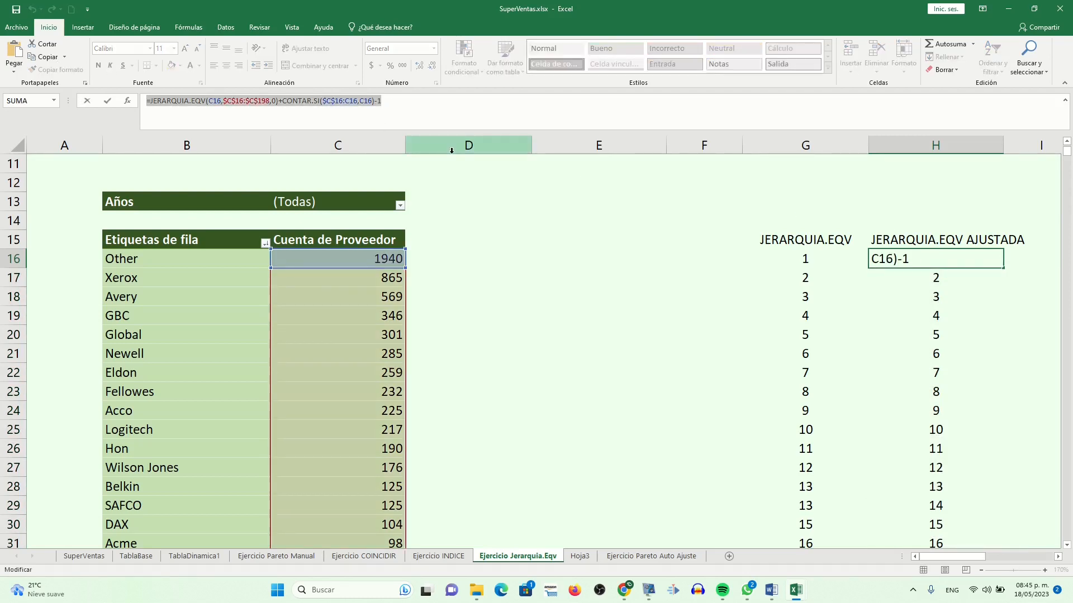
key(Escape)
Enter the heading Ranking in F15, beside the JERARQUIA.EQV column.
click(700, 246)
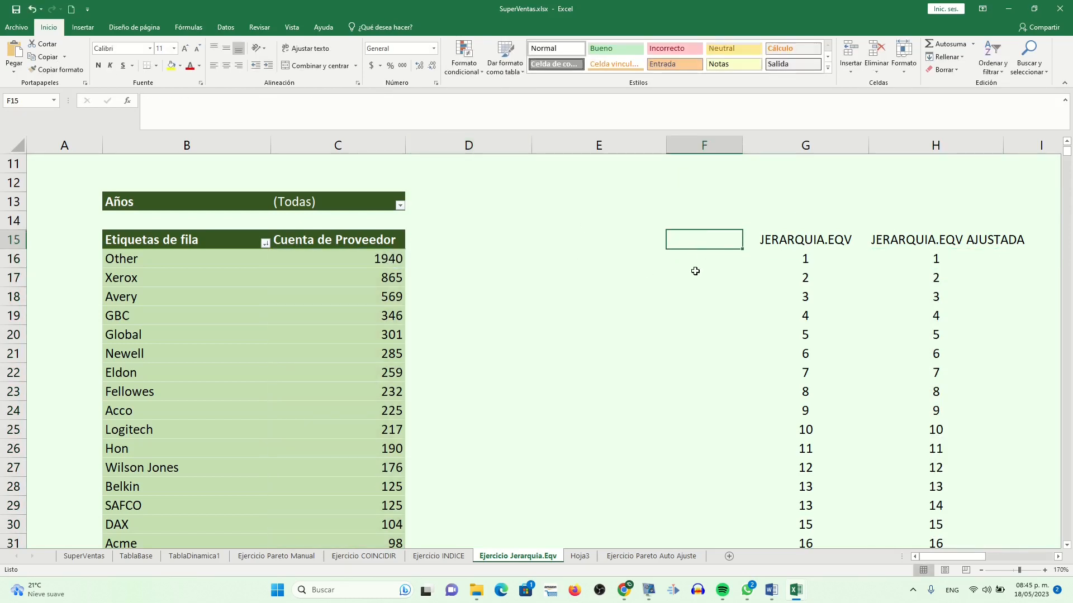
text(Ra)
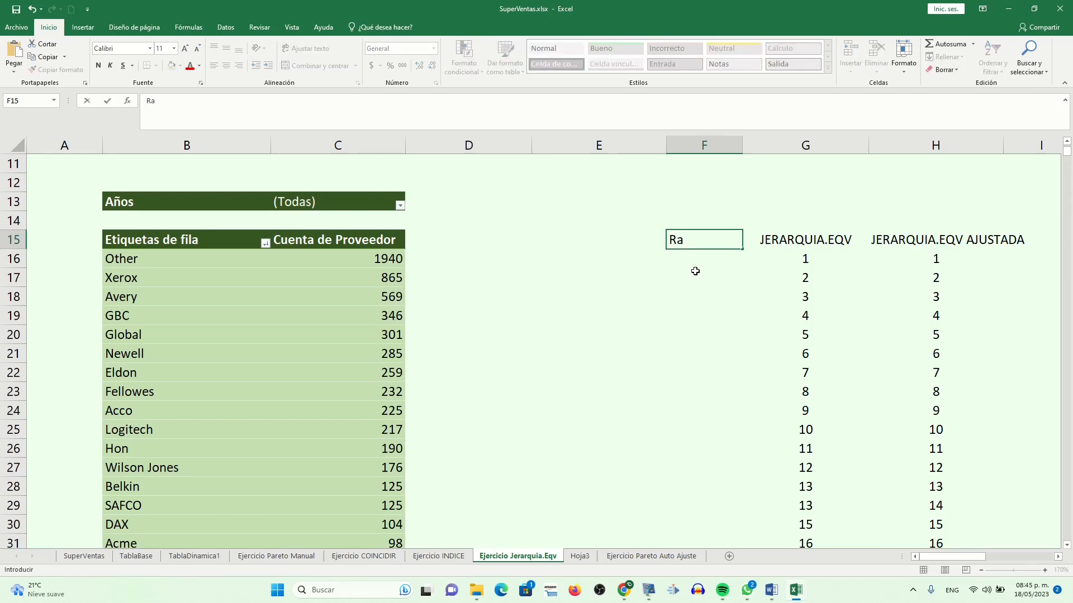
text(nking)
key(Return)
Paste the copied adjusted ranking formula into F16 and fill it down the Ranking column.
double_click(699, 262)
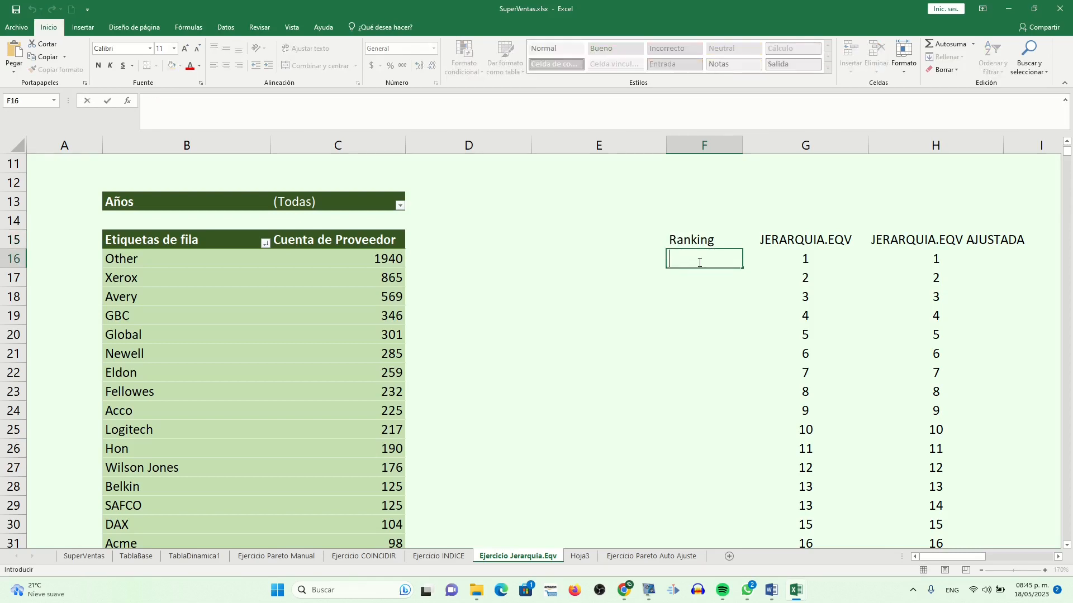
key(ctrl+v)
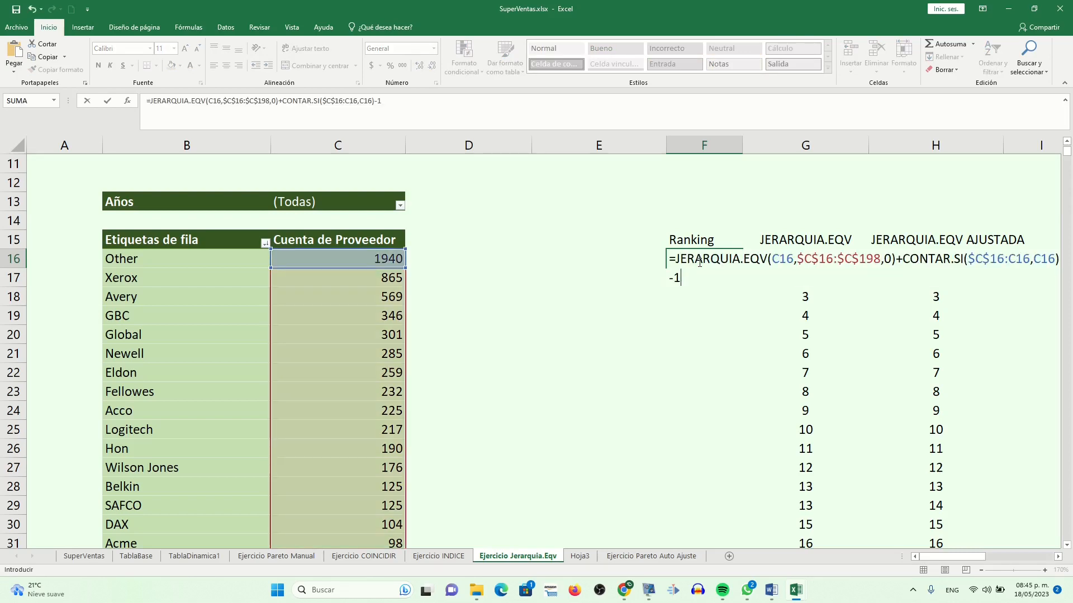
key(Return)
click(729, 262)
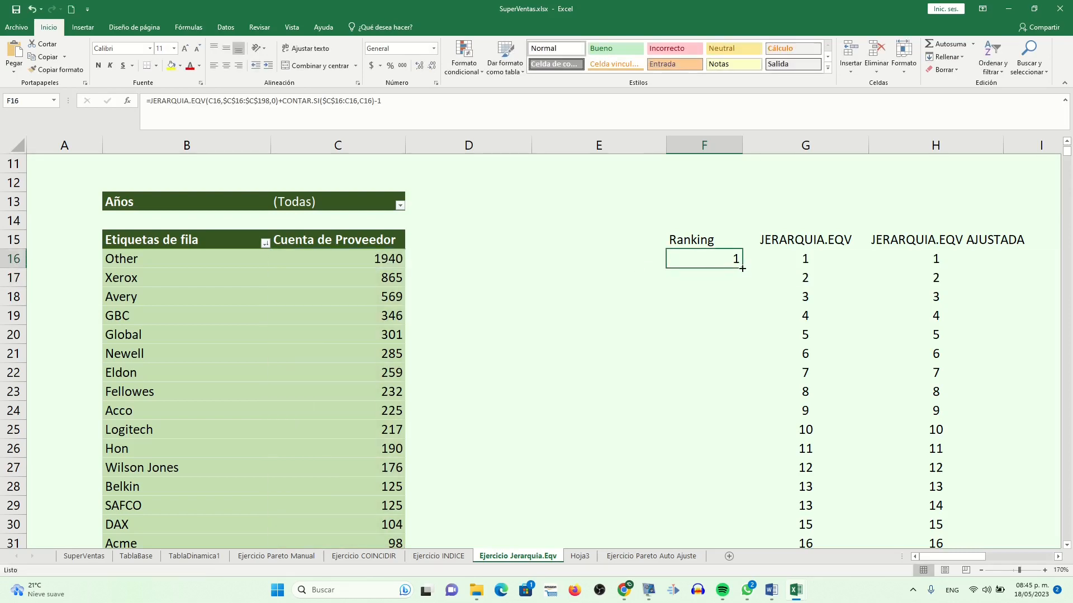
double_click(743, 269)
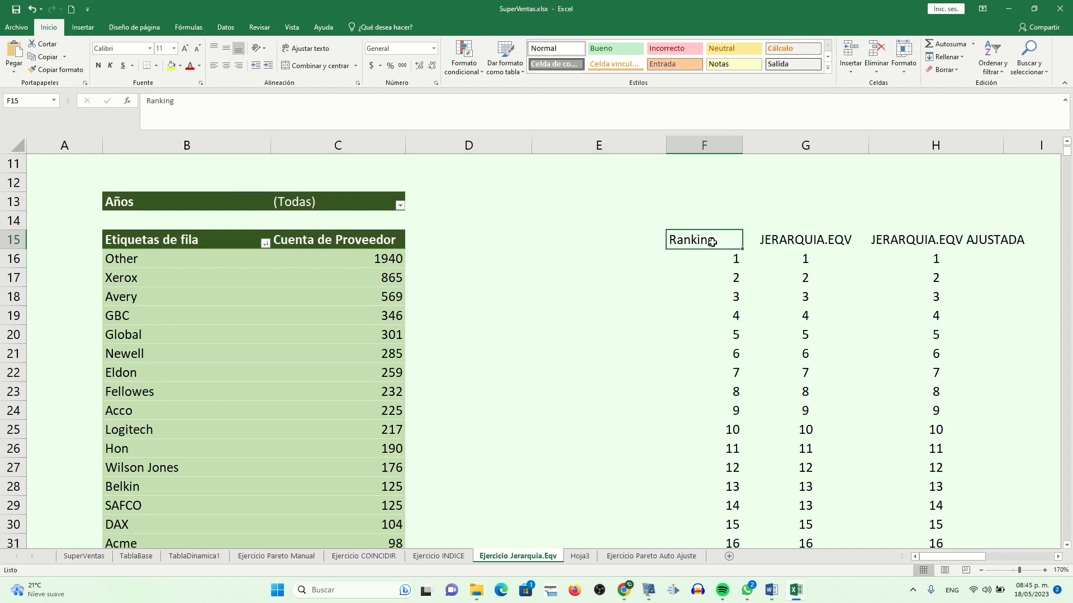
Centre the whole Ranking column, from its heading in F15 down to the last supplier.
key(ctrl+shift+Down)
scroll(651, 218, up, 20)
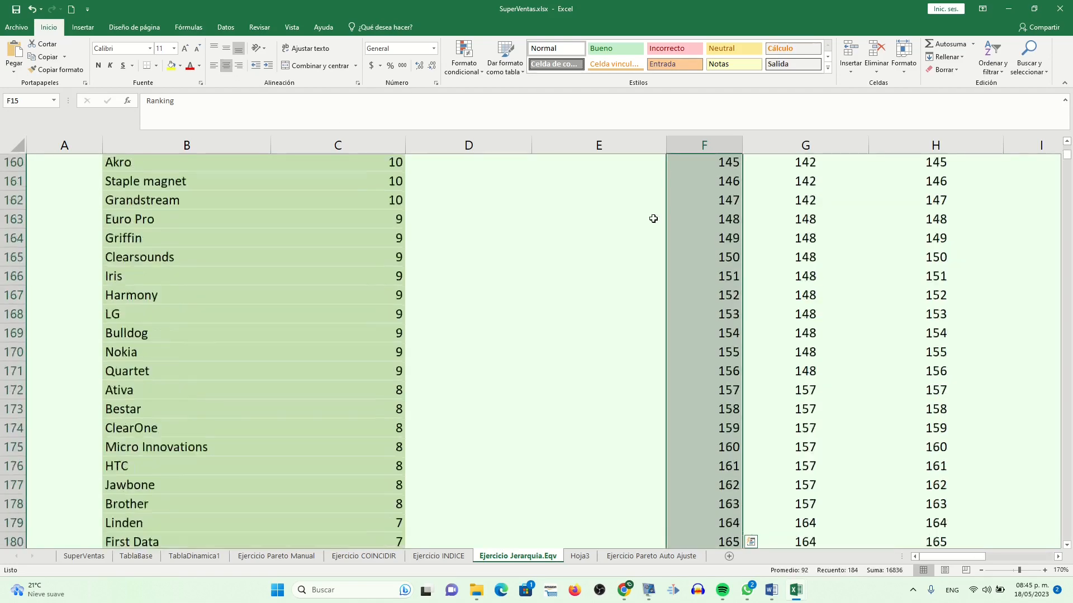
click(713, 356)
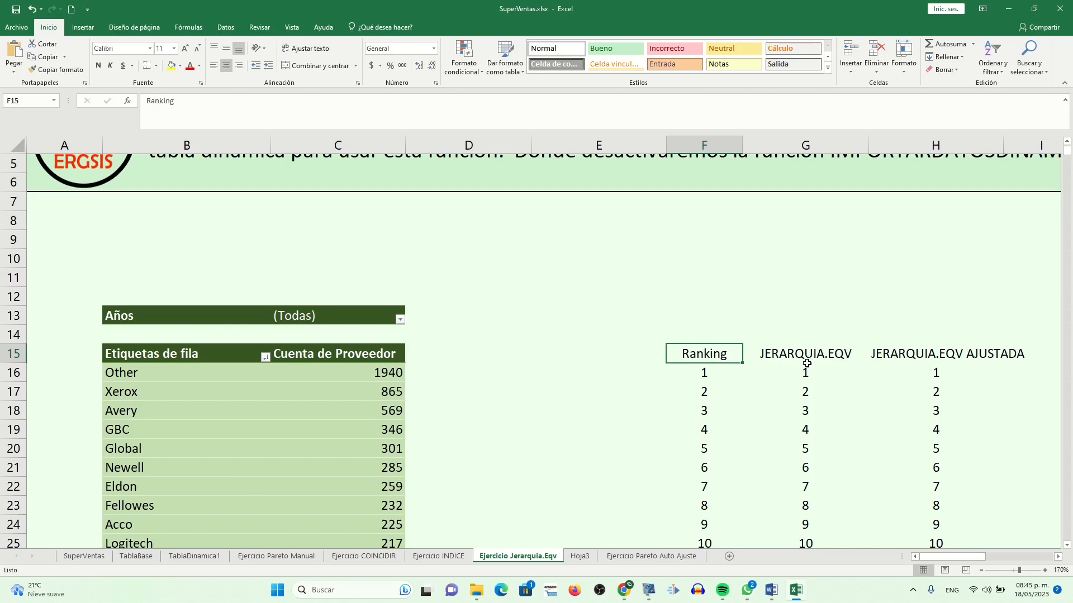
Compare the plain and adjusted ranking columns, checking how each treats the tied suppliers Belkin and SAFCO in rows 28 and 29.
drag(807, 367, 916, 448)
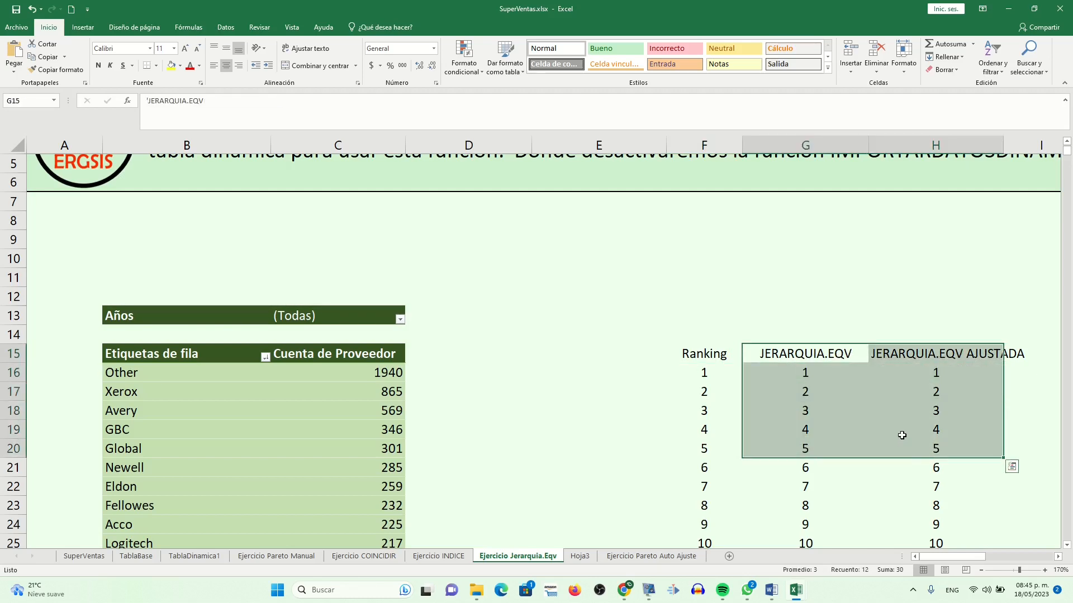
click(830, 353)
click(834, 373)
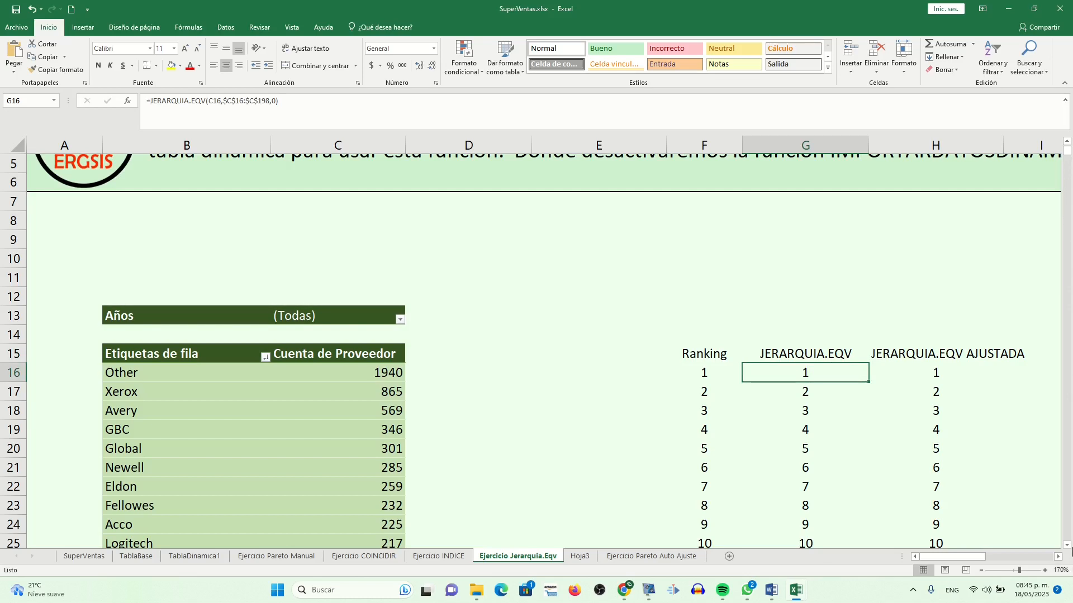
scroll(829, 338, down, 3)
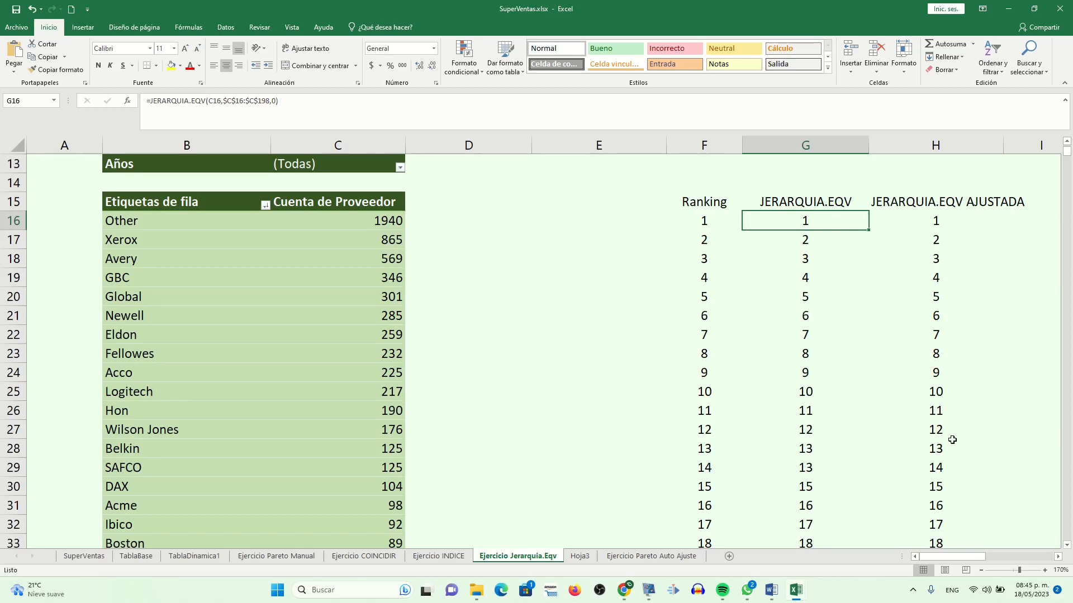
drag(950, 447, 363, 470)
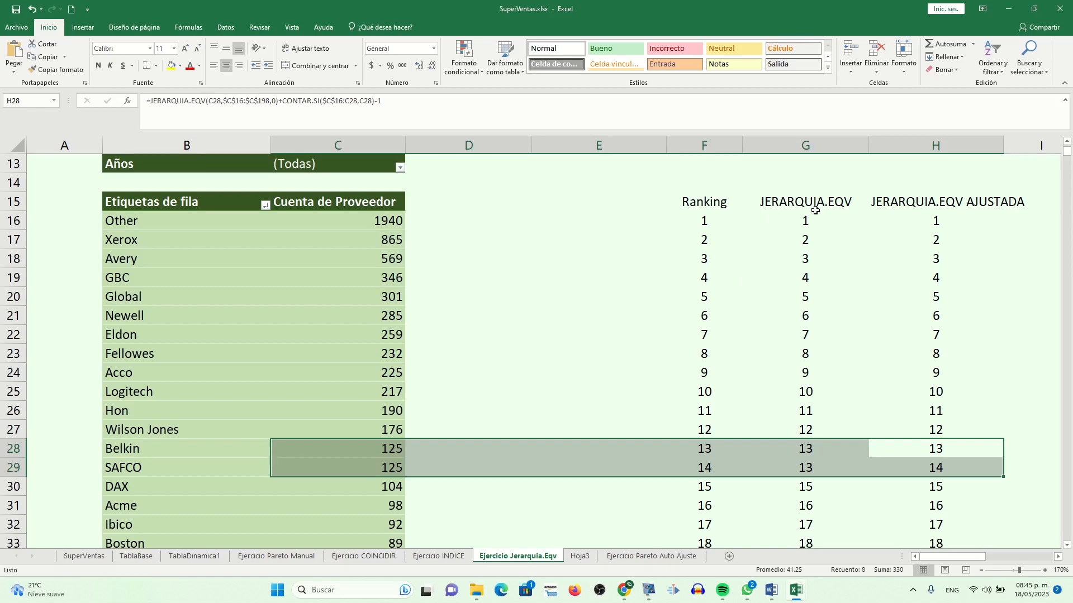
drag(804, 448, 808, 467)
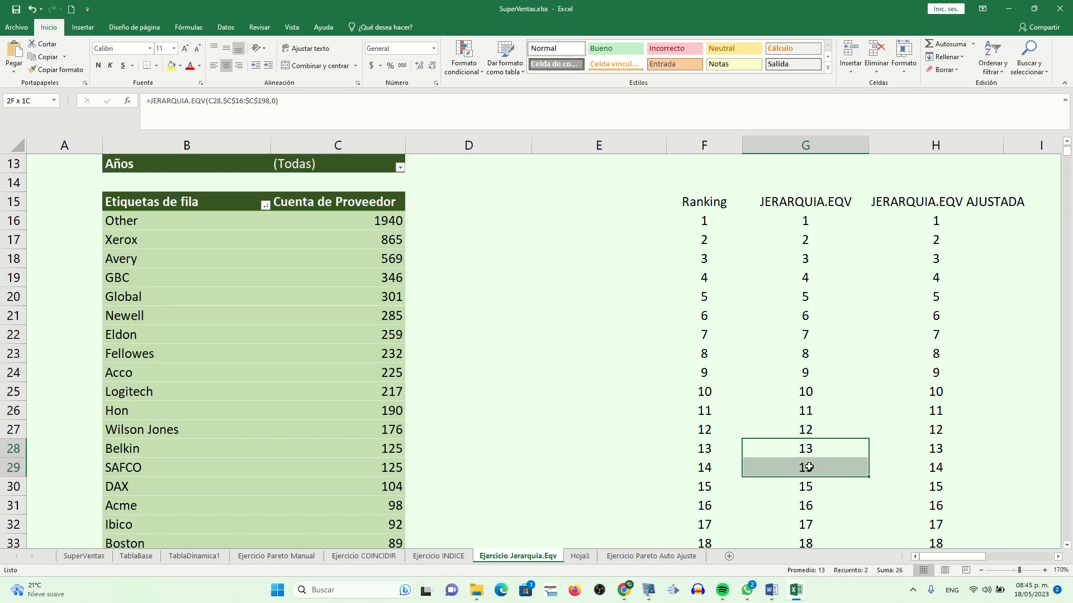
key(ctrl+d)
drag(938, 450, 936, 464)
key(ctrl+d)
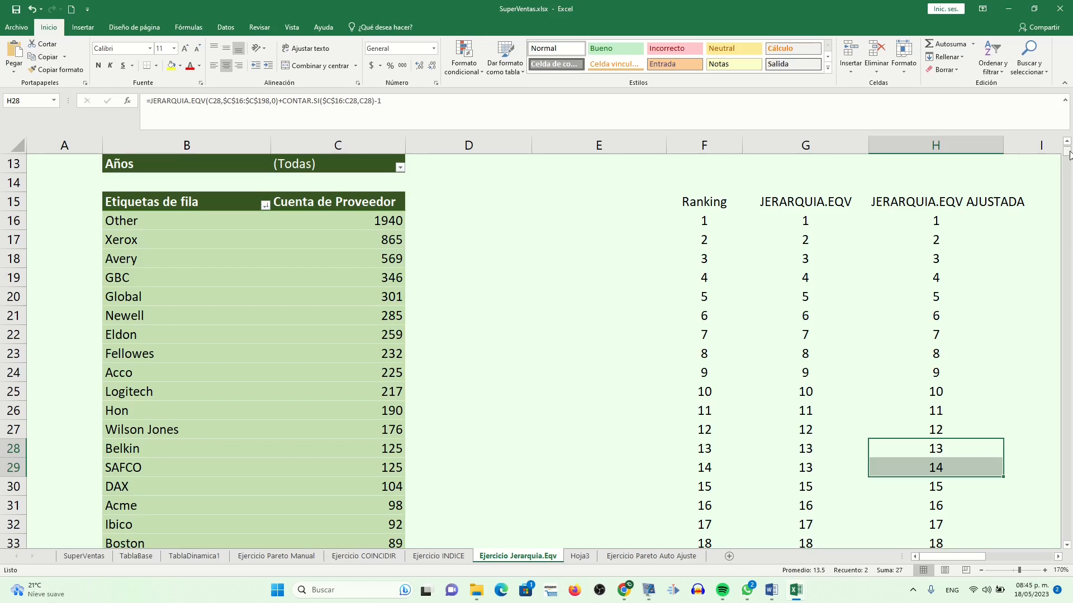
drag(1068, 154, 1068, 153)
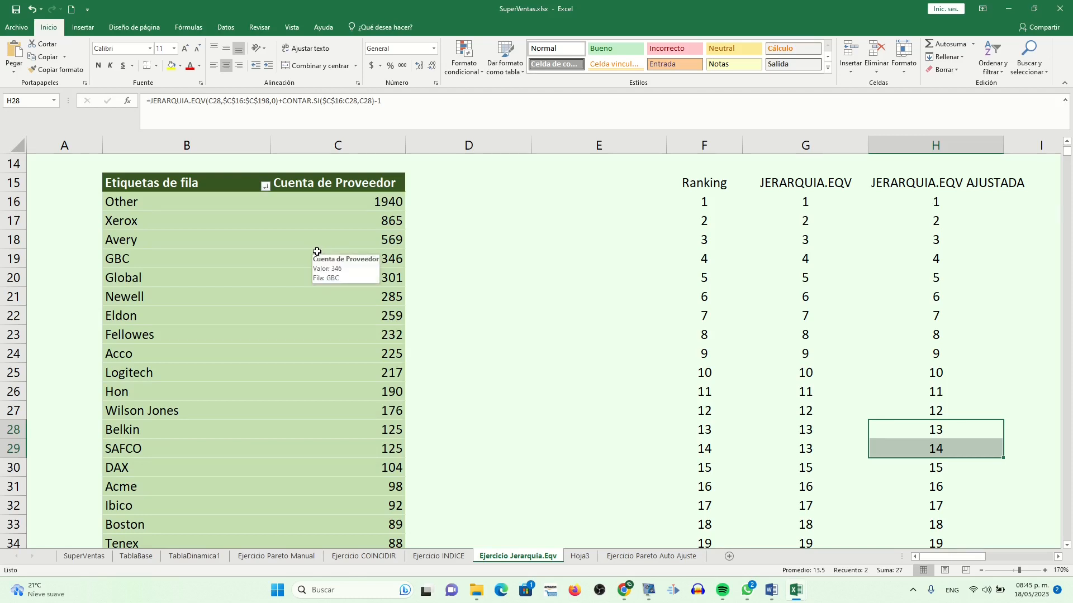
click(384, 207)
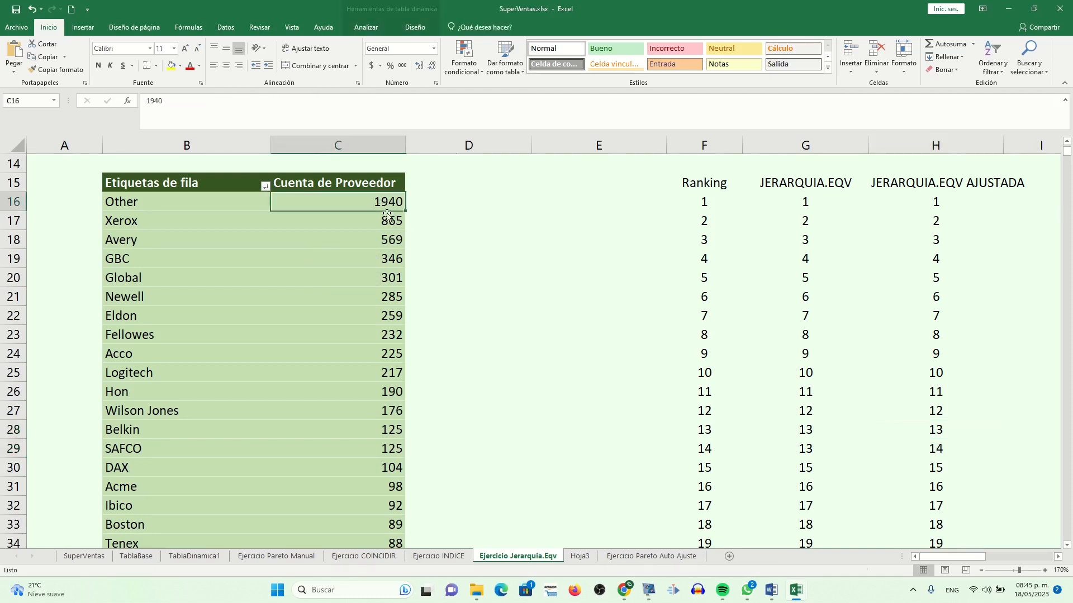
Insert a calculated field named Rank with the formula =1 into the supplier pivot table, accepting replacement of existing sheet data.
click(1067, 142)
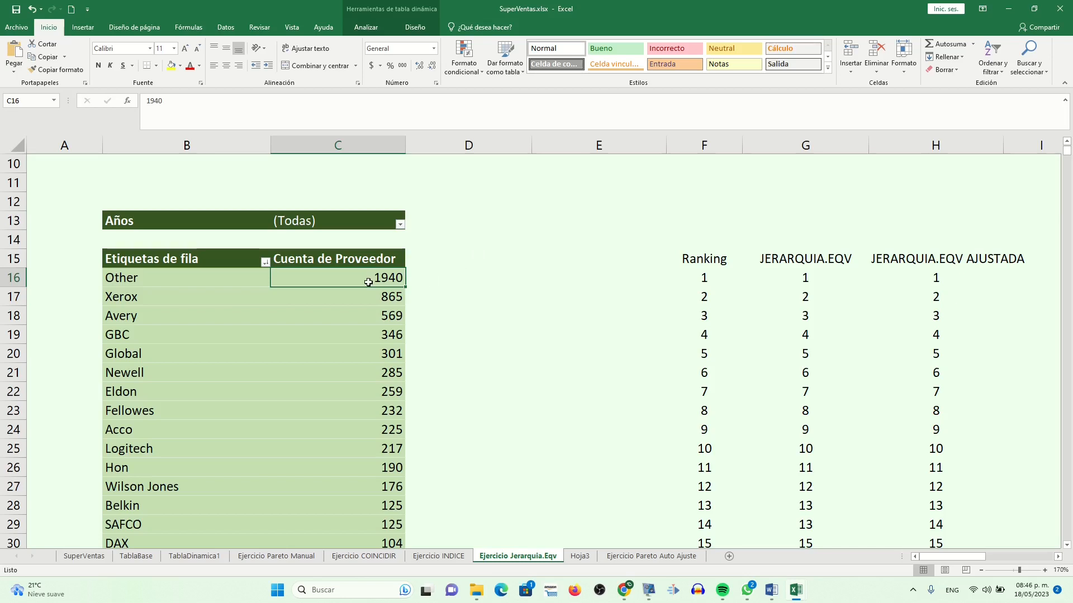
click(366, 29)
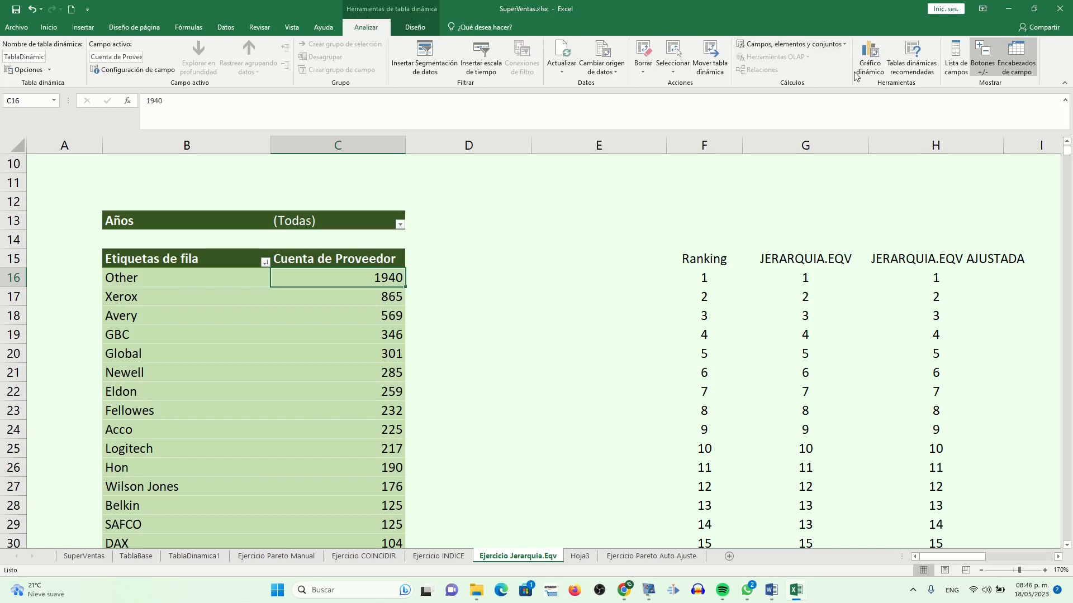
click(844, 45)
click(800, 63)
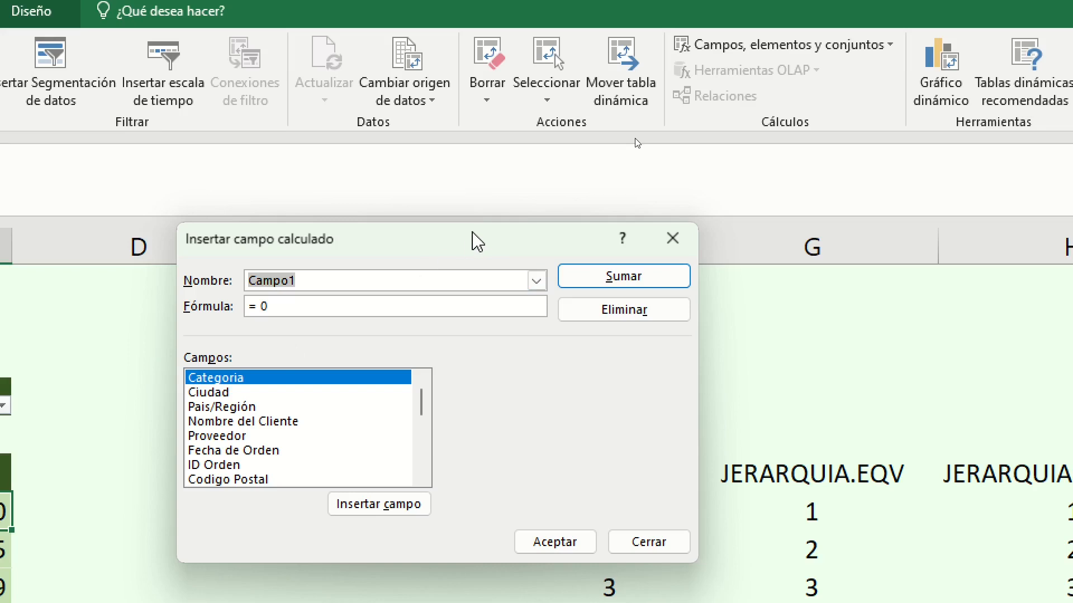
drag(477, 241, 448, 192)
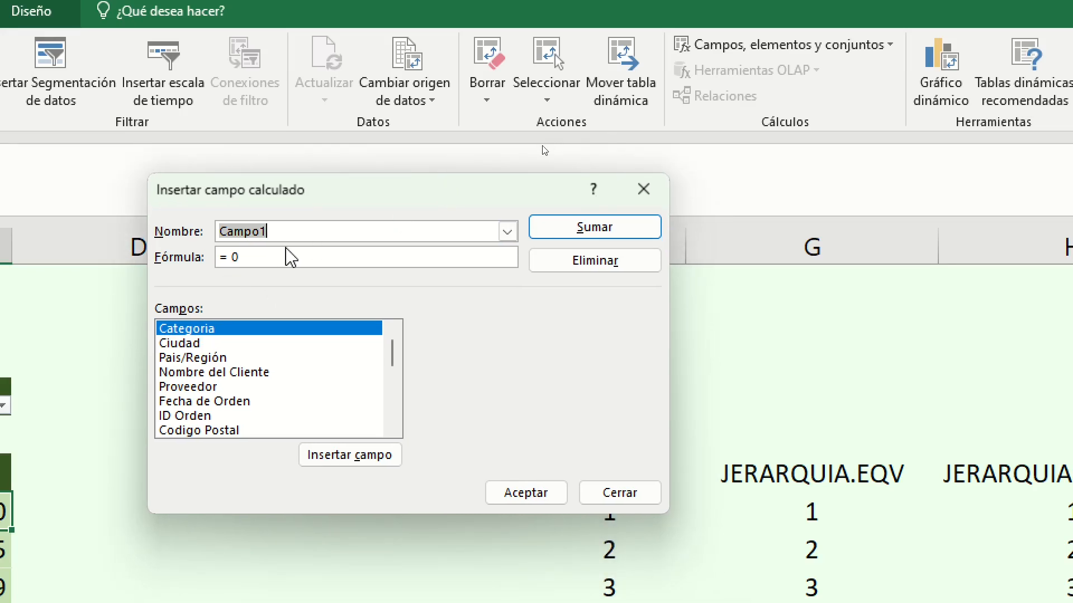
text(Rank)
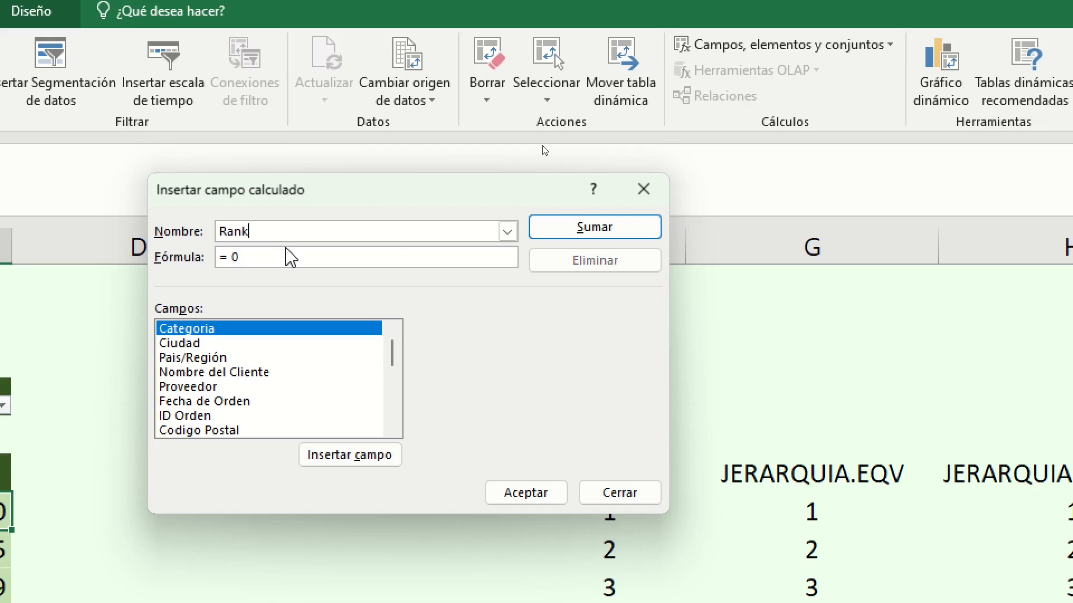
click(244, 257)
text(1)
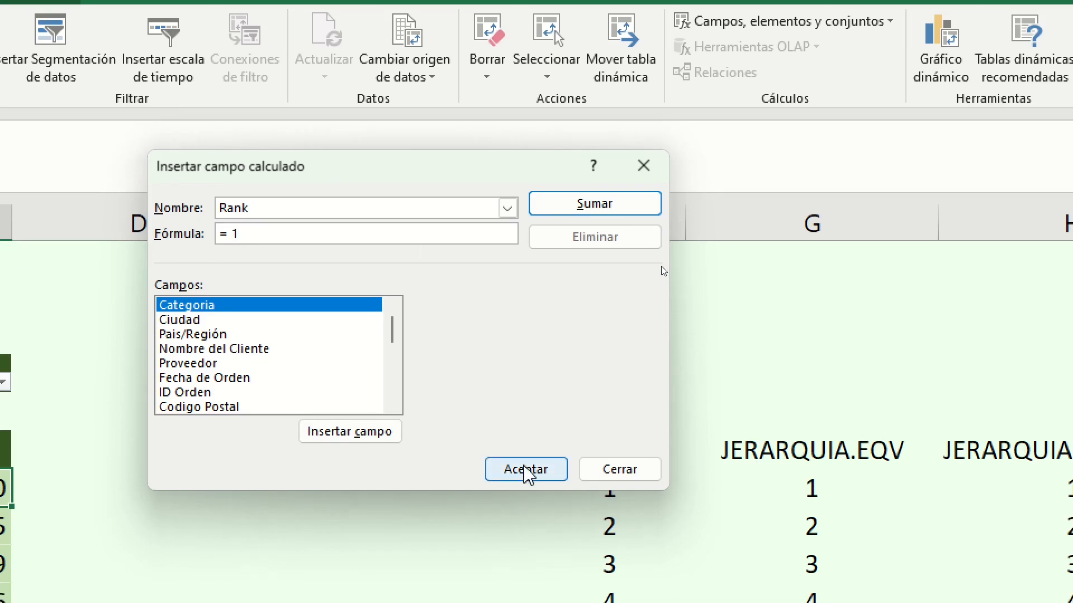
click(526, 470)
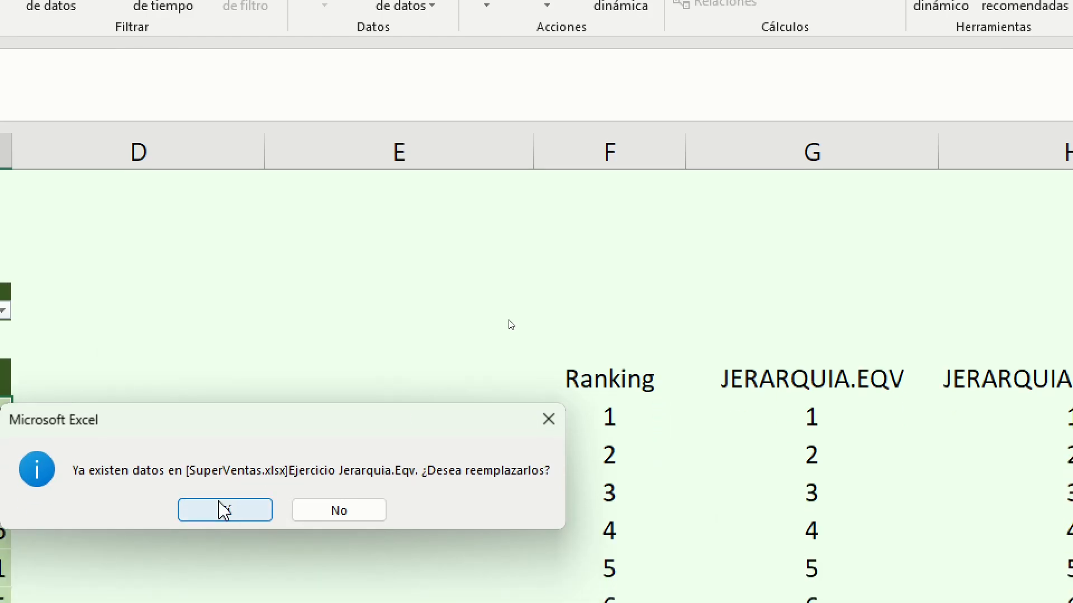
click(224, 509)
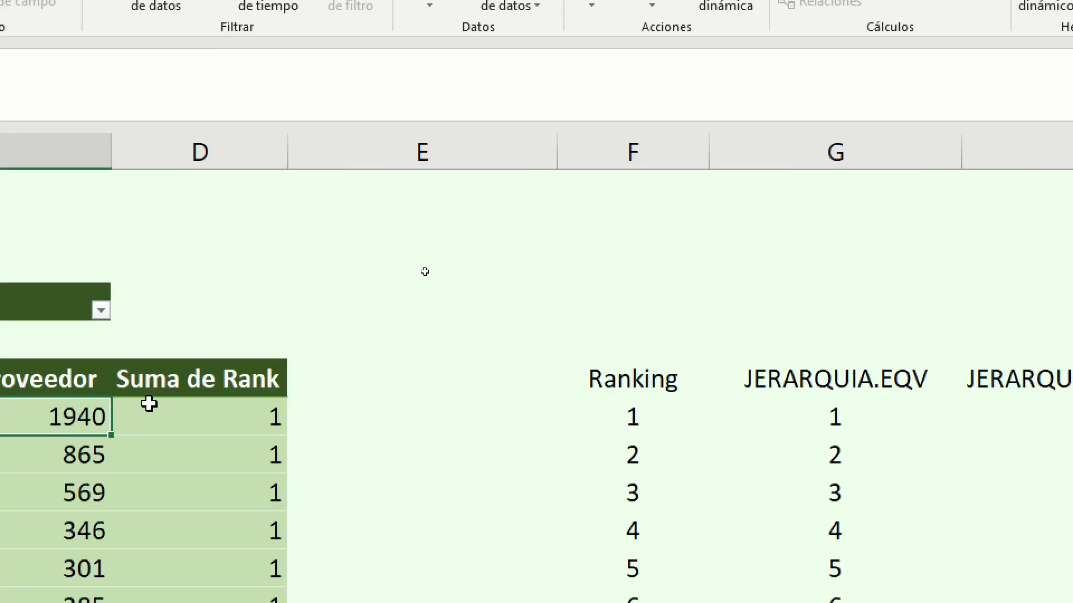
mouse_move(177, 413)
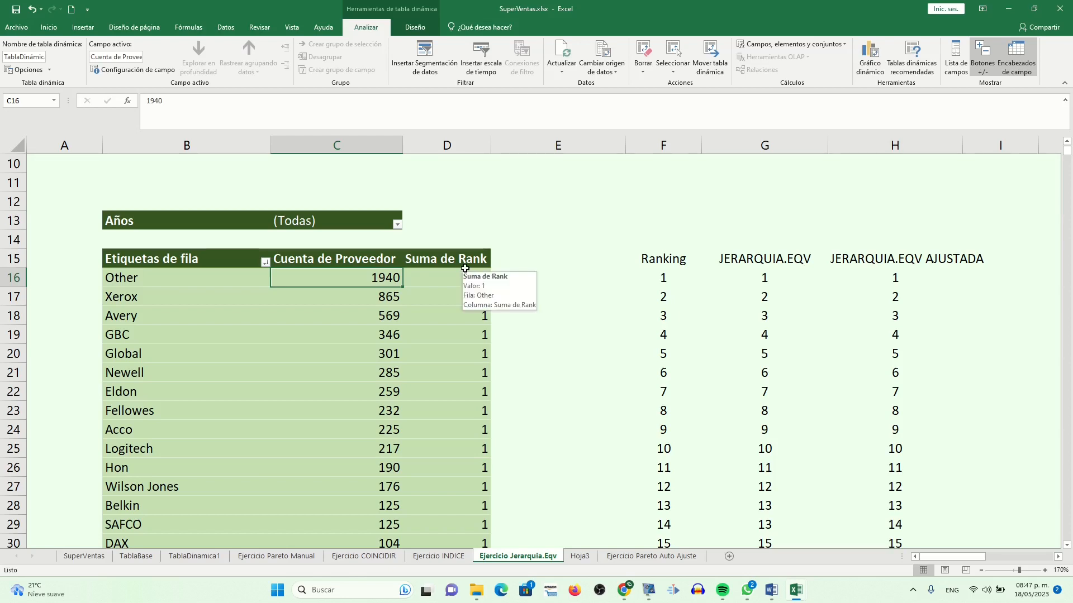
click(446, 277)
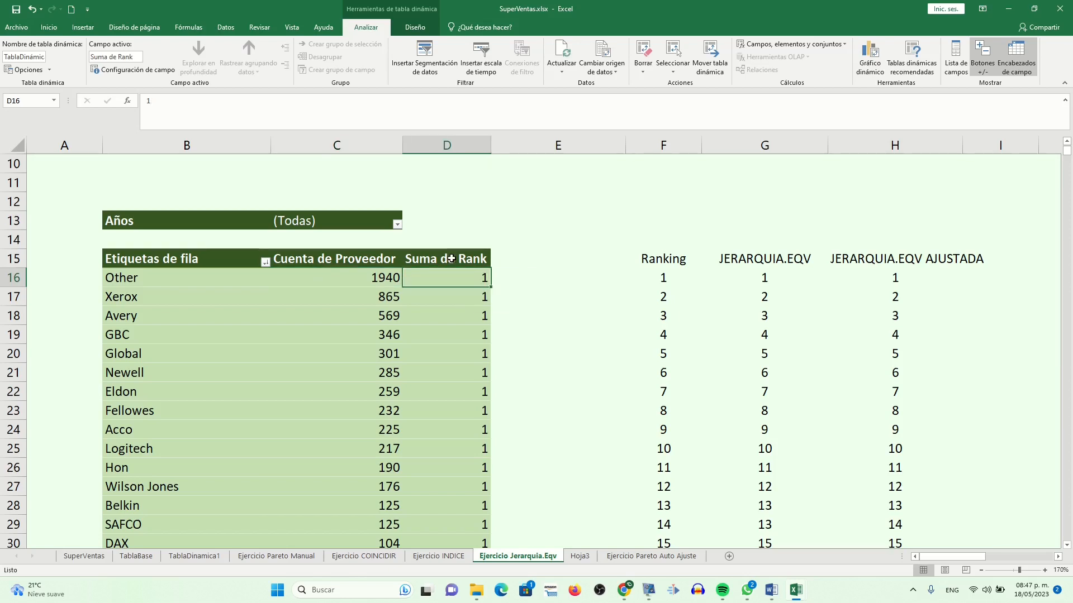
drag(451, 258, 439, 392)
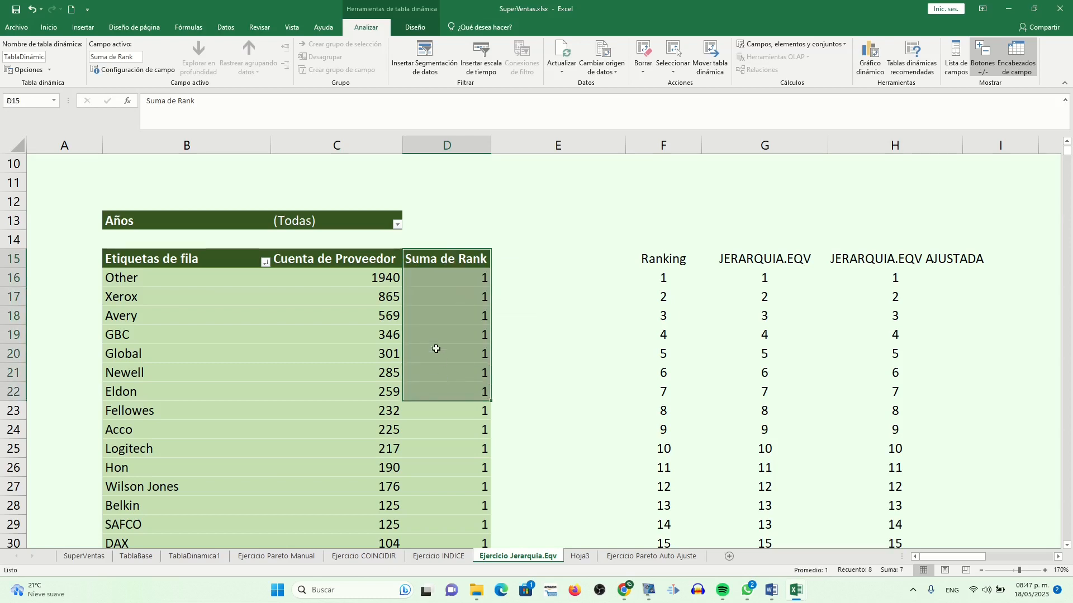
click(440, 276)
click(440, 261)
click(438, 273)
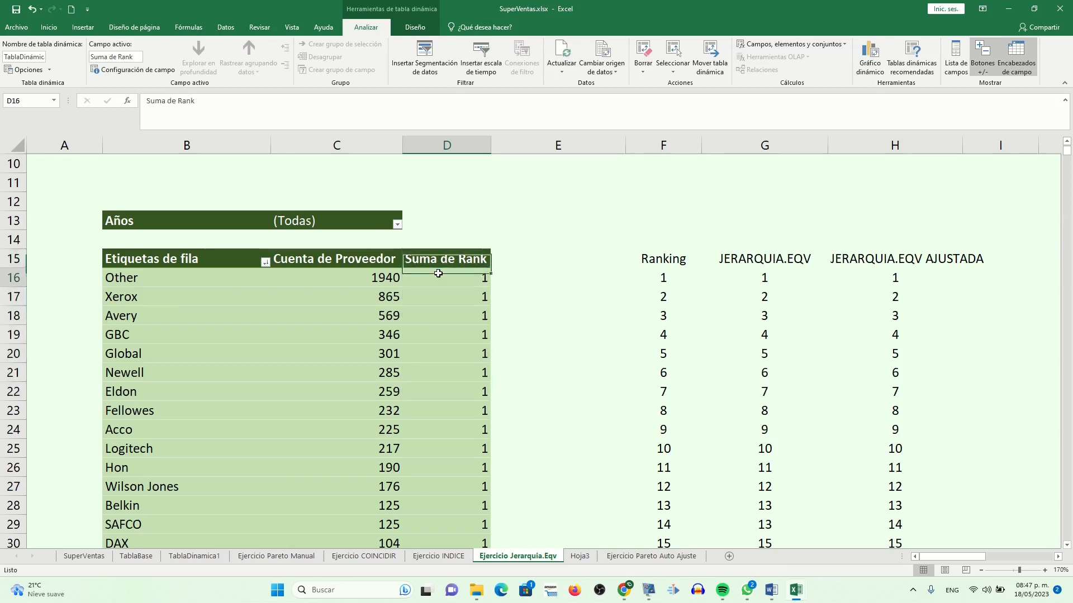
right_click(439, 274)
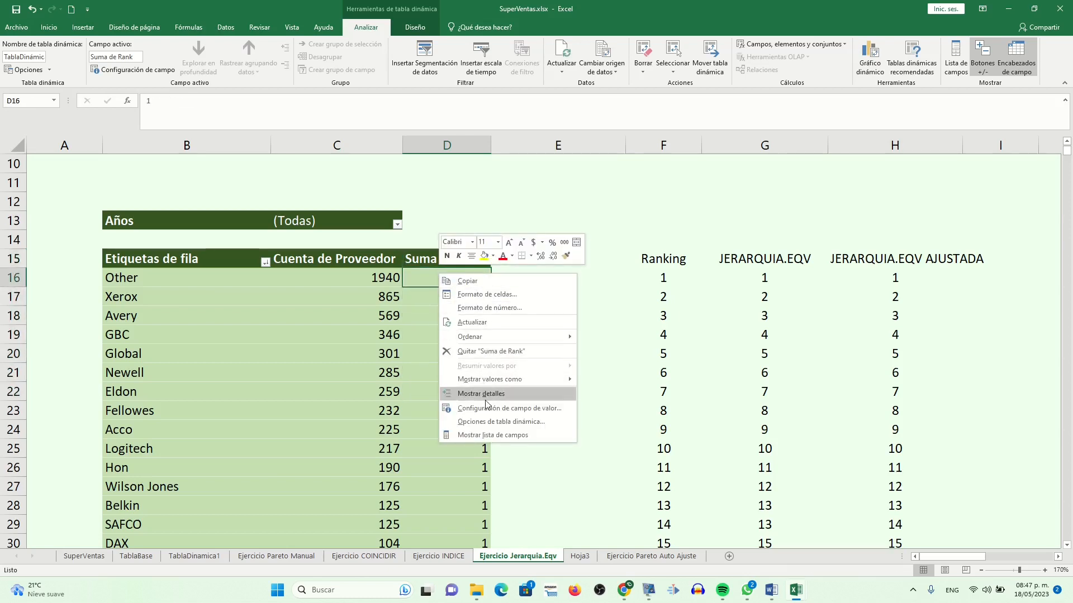
click(515, 426)
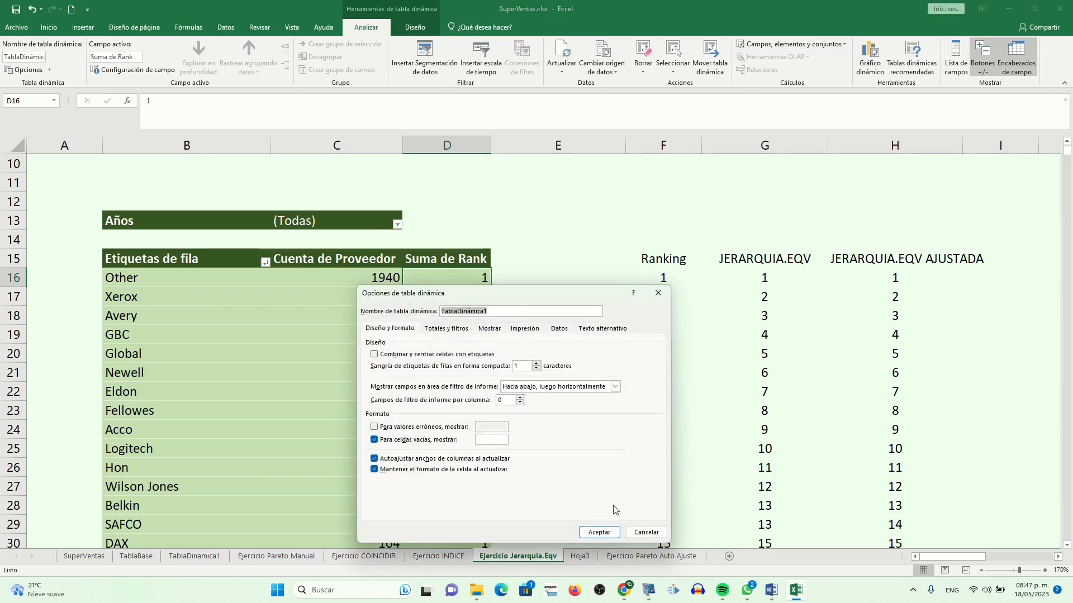
click(646, 533)
right_click(476, 316)
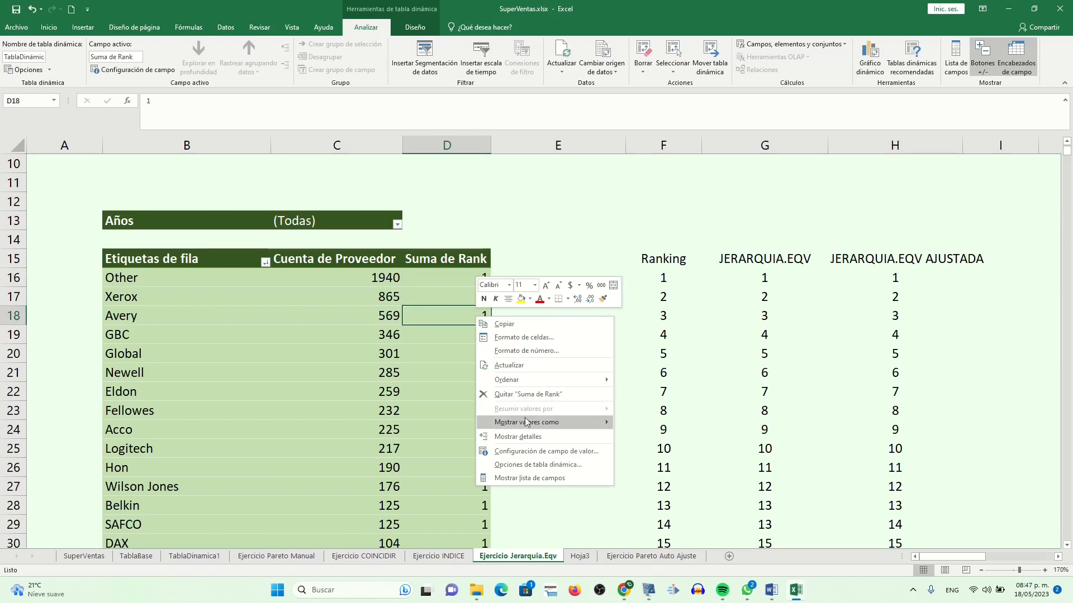
click(528, 464)
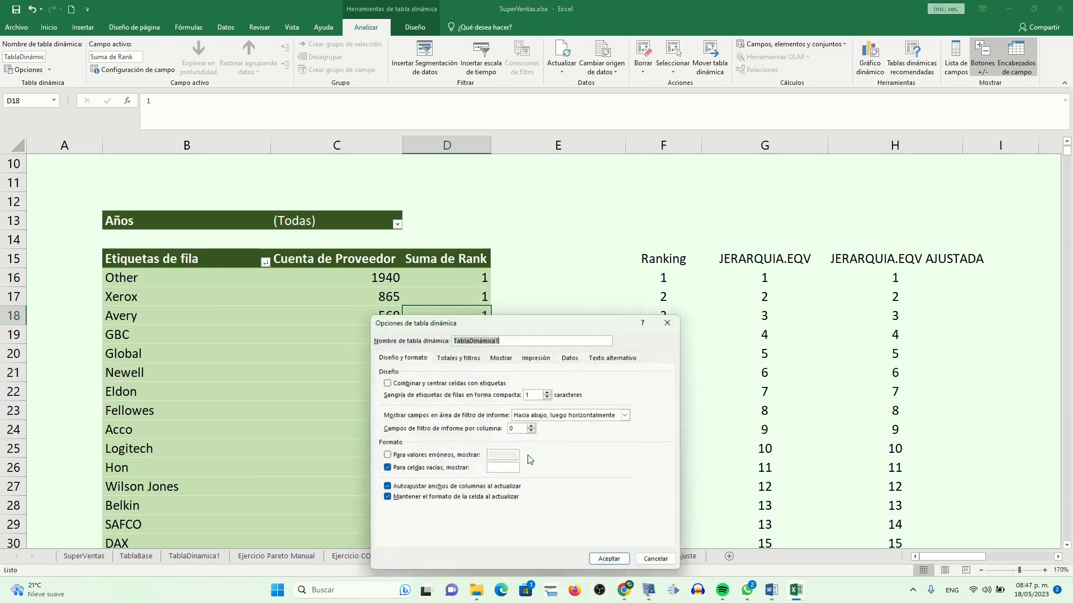
click(670, 321)
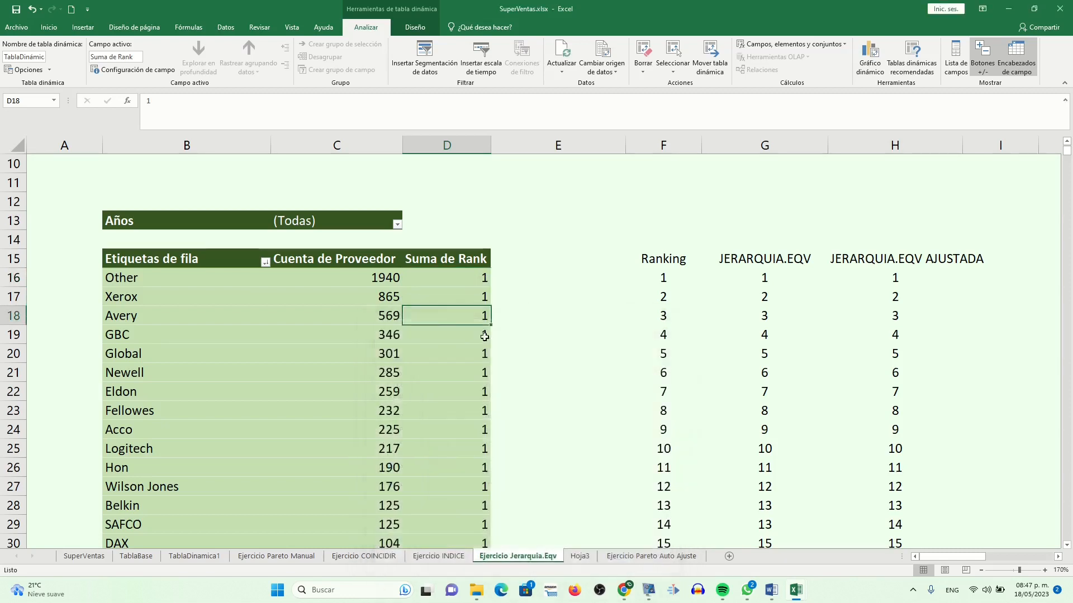
In the value field settings of the pivot table's Rank column, summarize the values by Recuento.
right_click(455, 316)
click(523, 452)
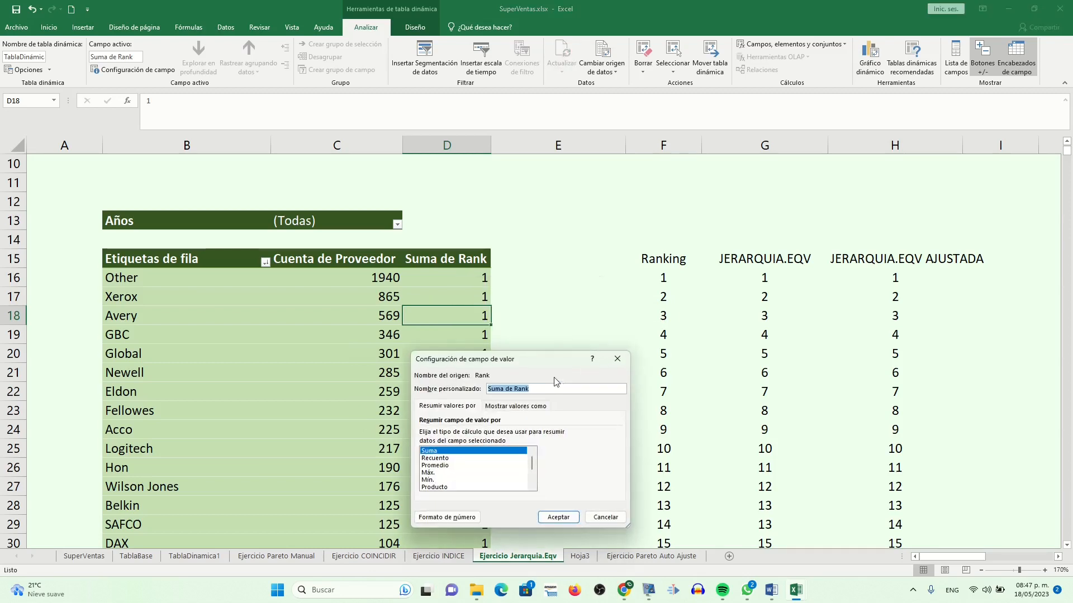
drag(568, 298, 636, 174)
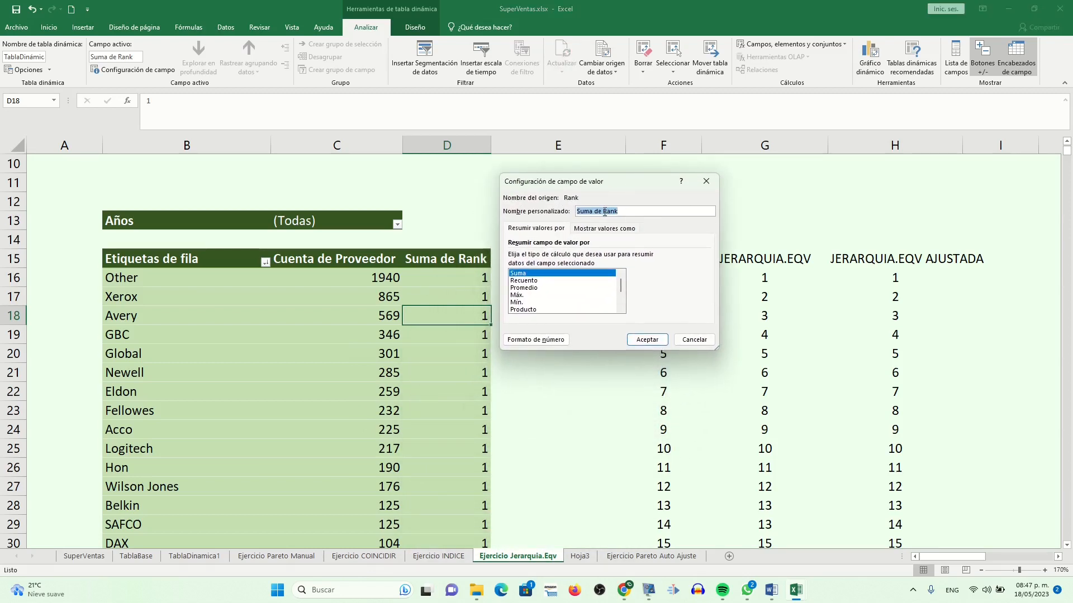
click(613, 212)
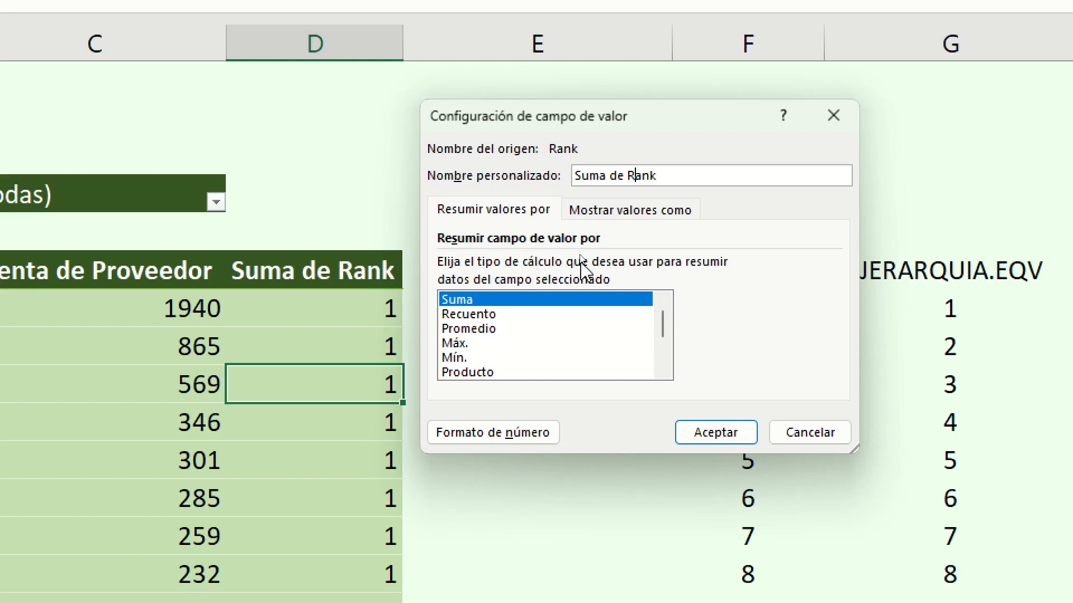
click(476, 315)
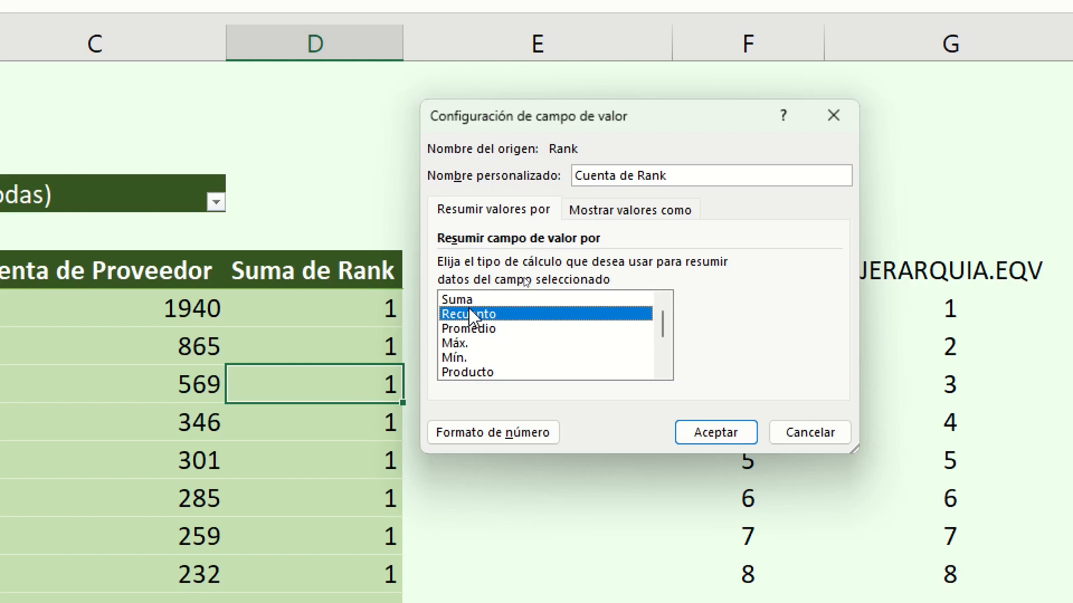
click(637, 215)
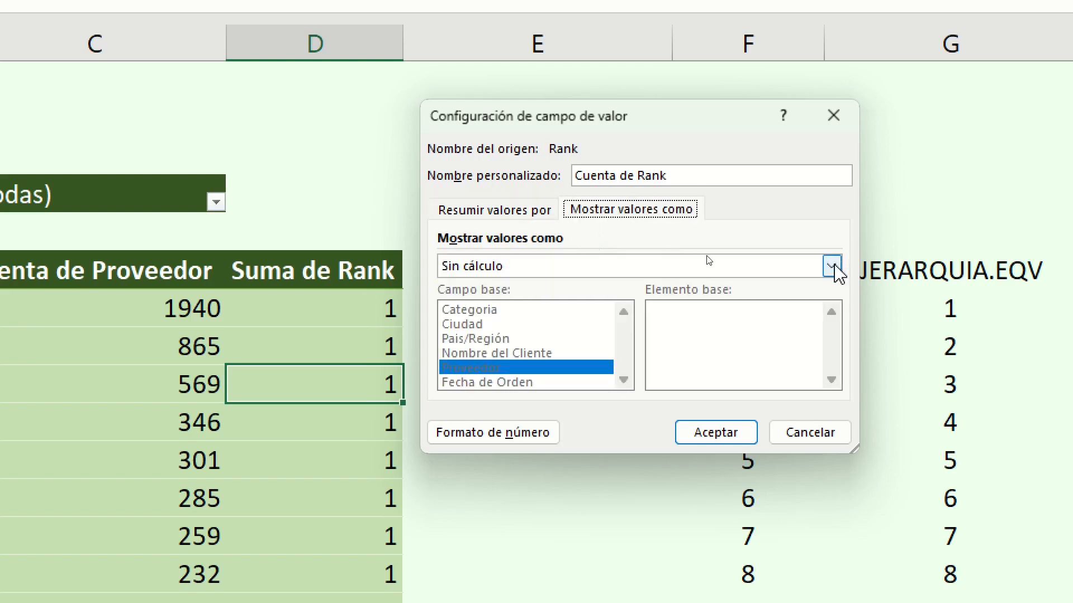
click(508, 214)
click(615, 211)
click(516, 212)
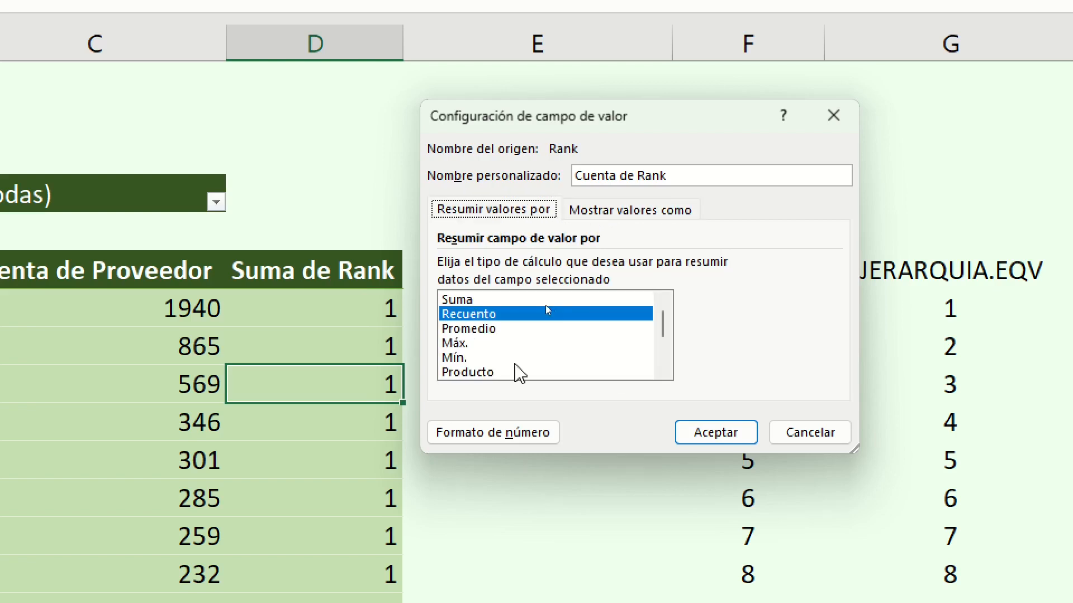
Show the Rank values as Total en with Proveedor as the base field, and apply the field settings.
click(584, 213)
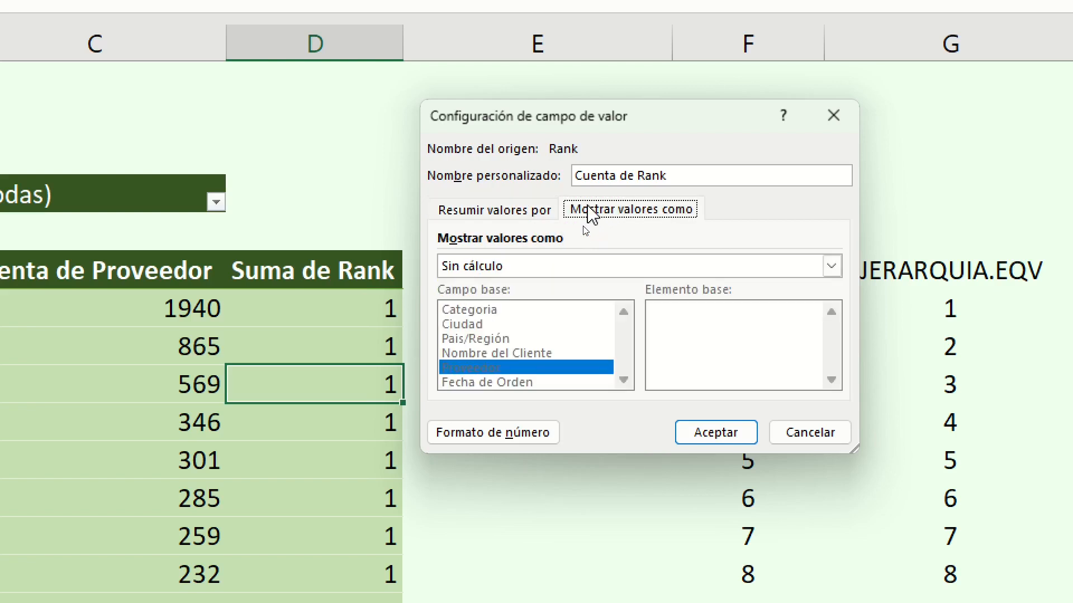
click(835, 272)
drag(840, 316, 838, 343)
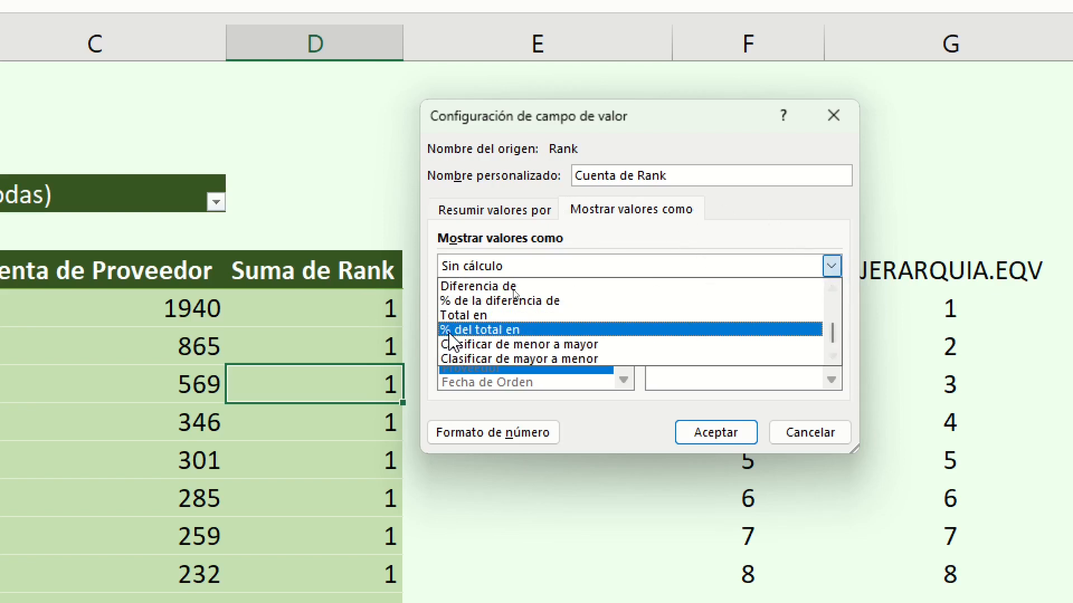
click(464, 315)
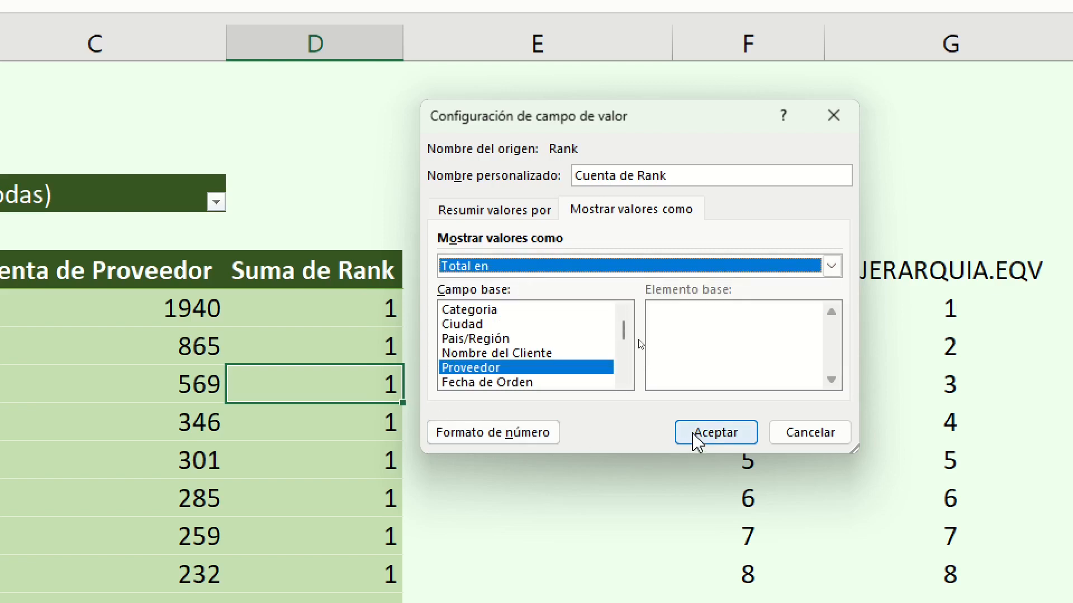
click(713, 434)
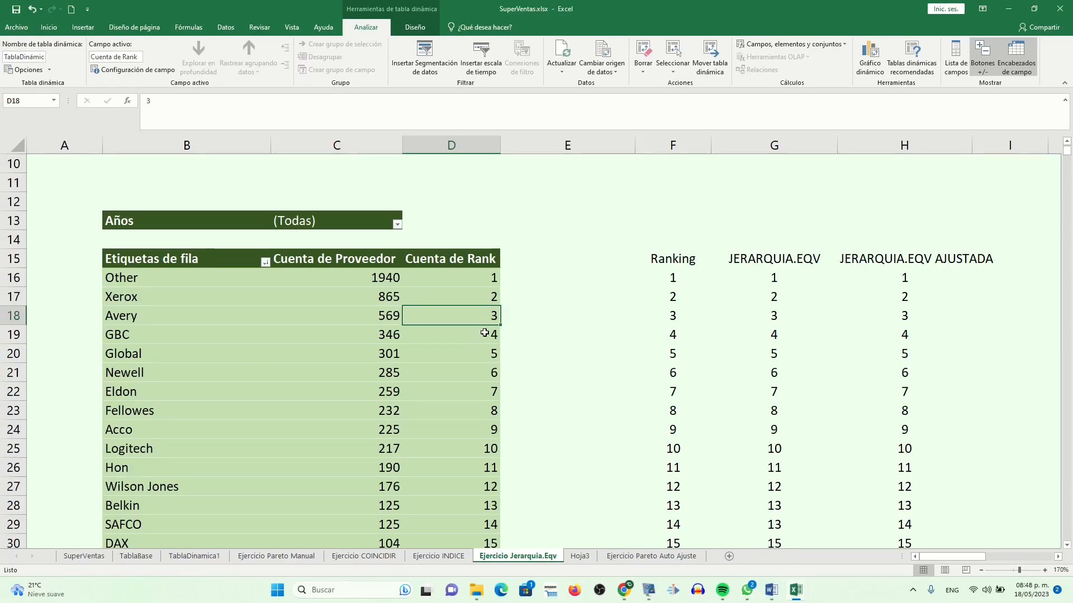
Compare the pivot table's rank column with the formula rankings for the tied suppliers Belkin and SAFCO in rows 28 and 29.
drag(485, 279, 464, 460)
drag(466, 526, 481, 354)
drag(375, 333, 883, 344)
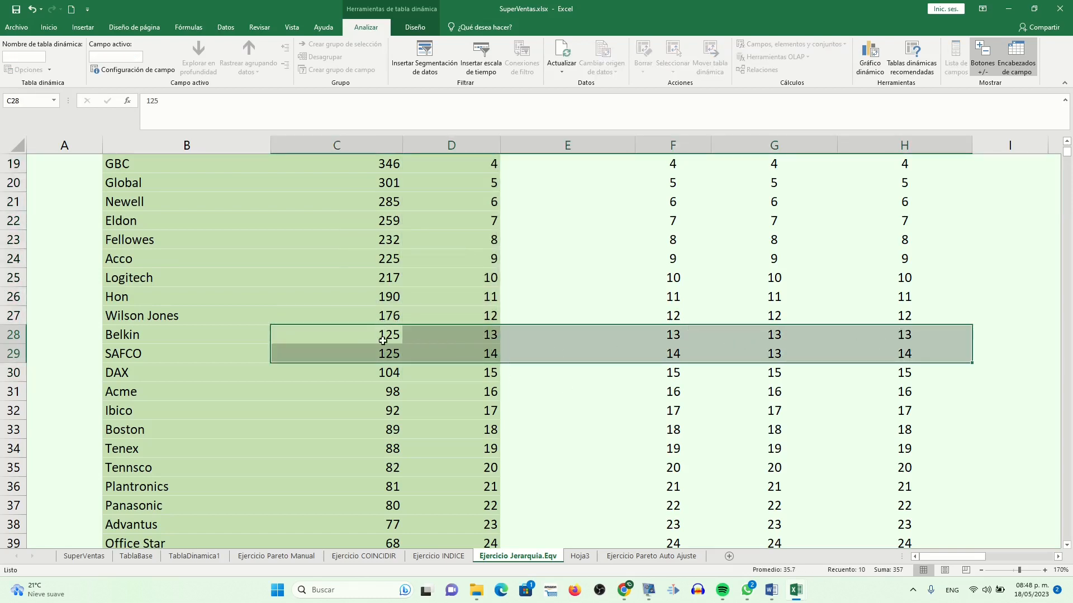
Review the value field settings of the pivot table's rank column and close them without changing anything.
click(464, 336)
right_click(465, 336)
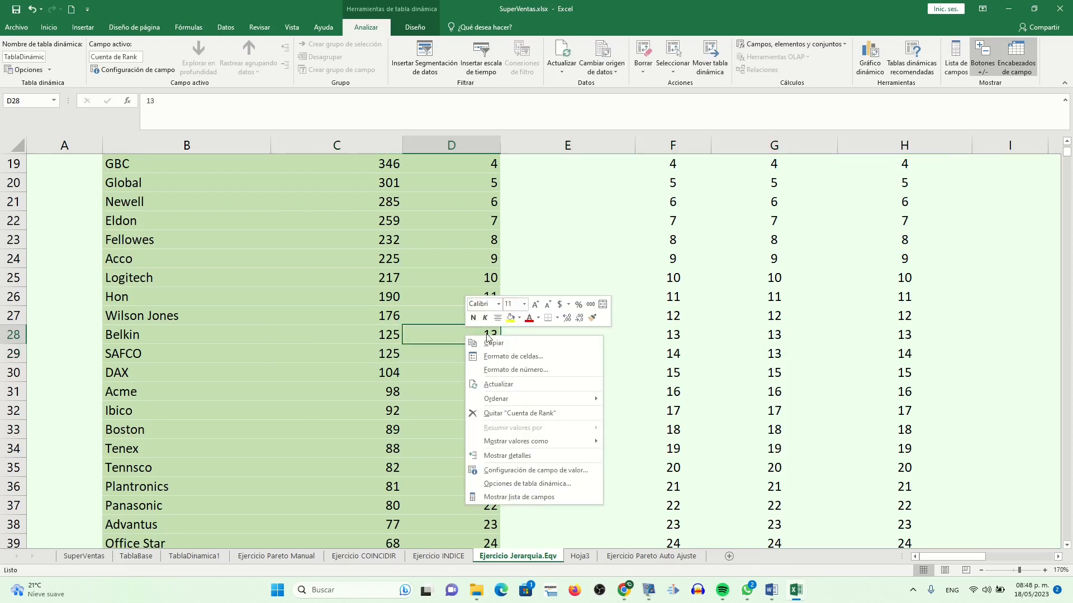
click(508, 470)
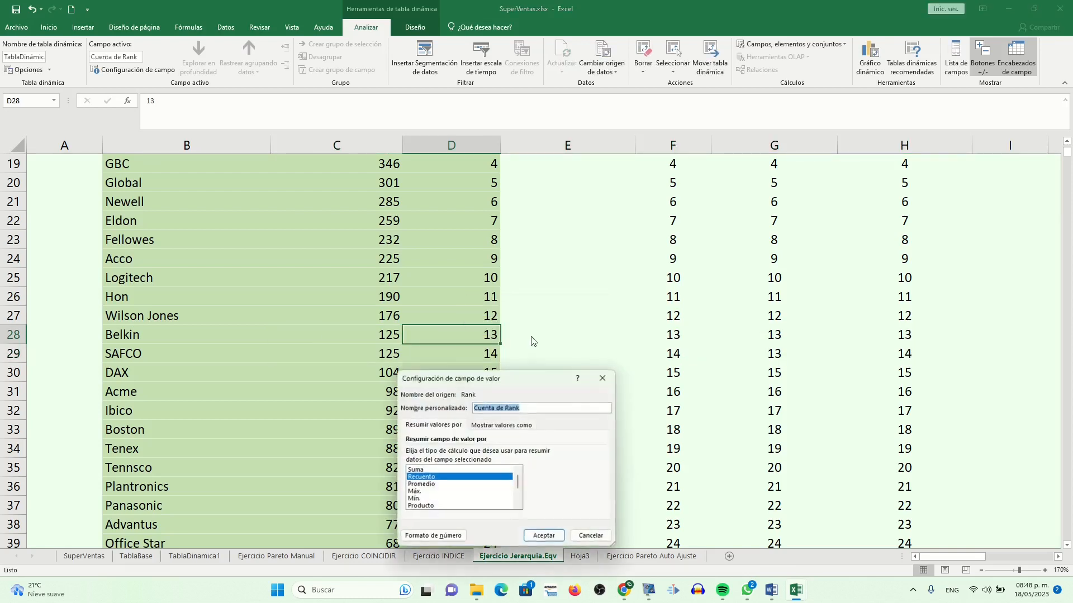
drag(511, 360, 532, 218)
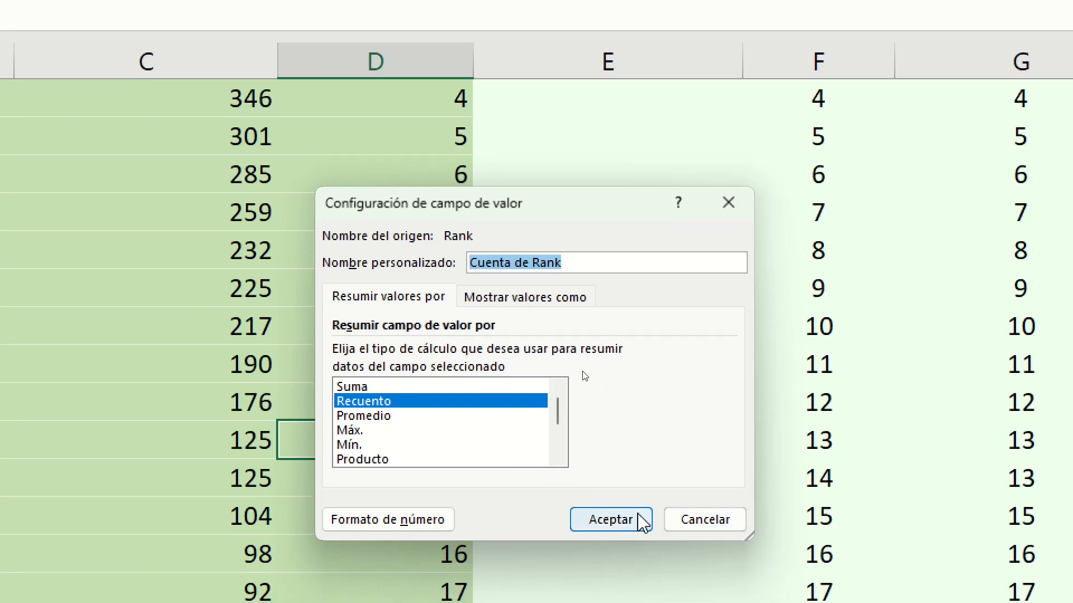
click(640, 533)
click(397, 329)
mouse_move(395, 328)
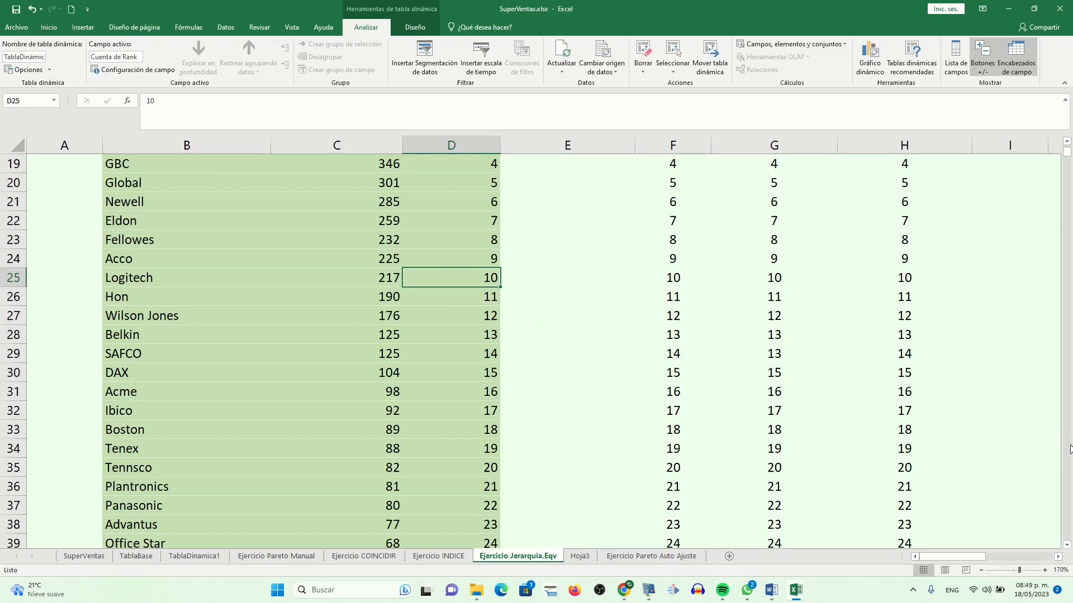
drag(1069, 156, 1069, 150)
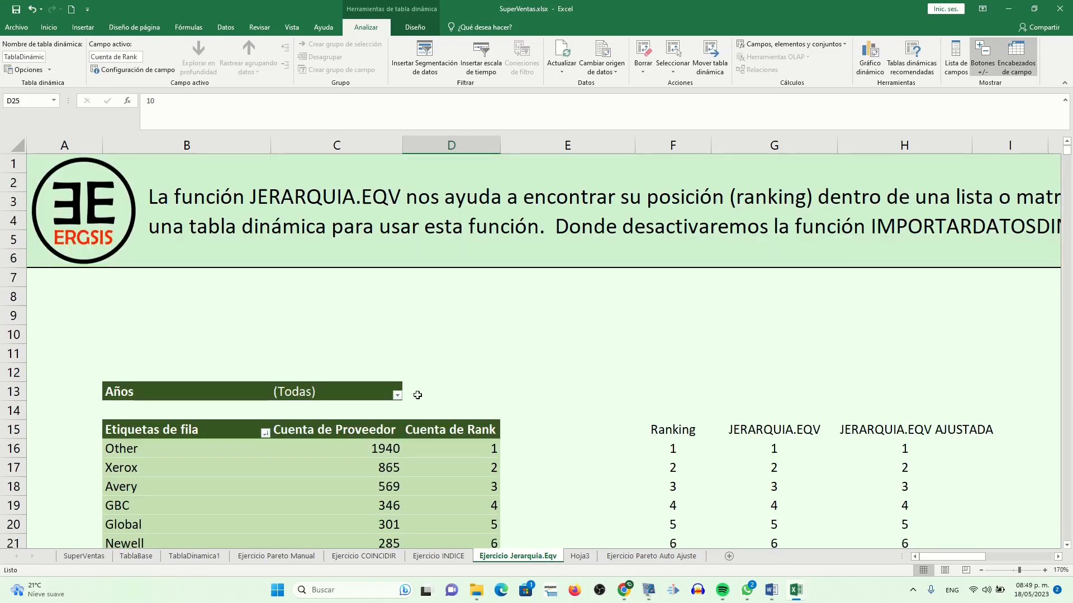
click(367, 430)
click(411, 448)
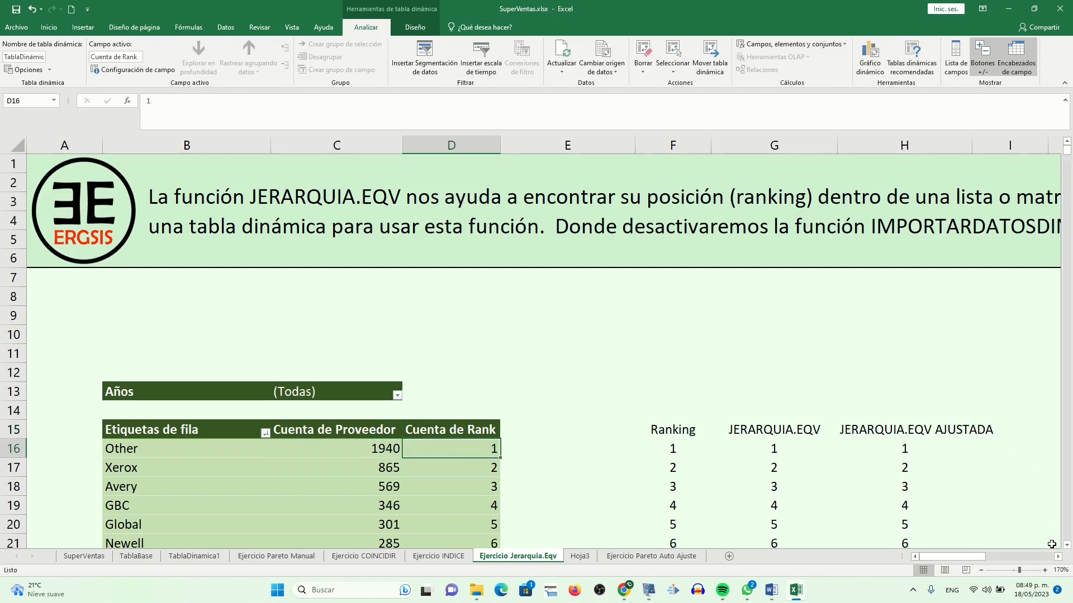
drag(1066, 544, 1067, 547)
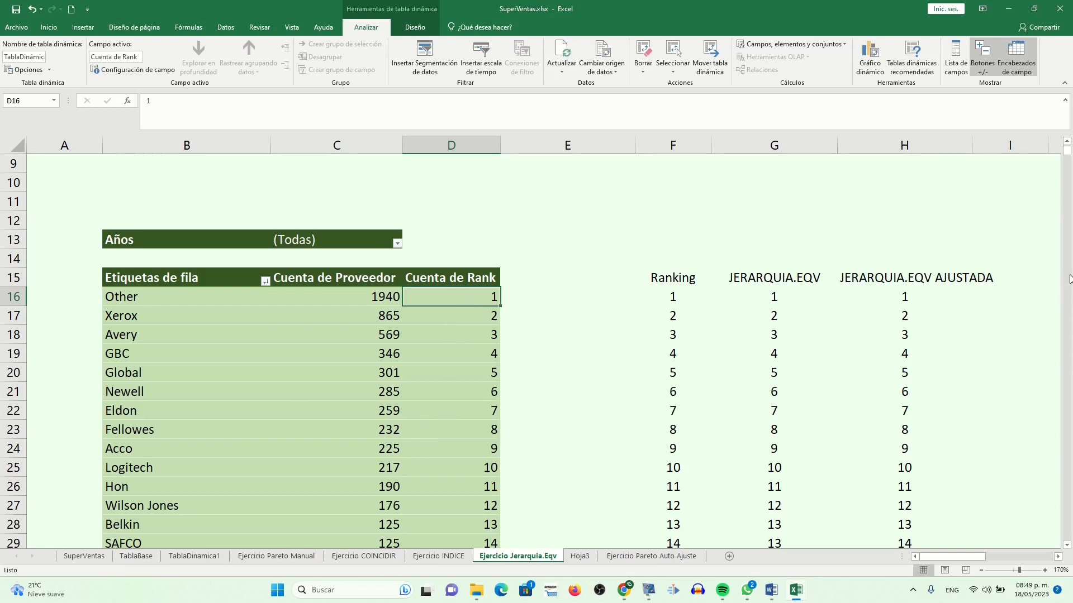
Examine the tie-adjusted JERARQUIA.EQV formula in F16 alongside the pivot table's Rank value in D16.
click(1066, 143)
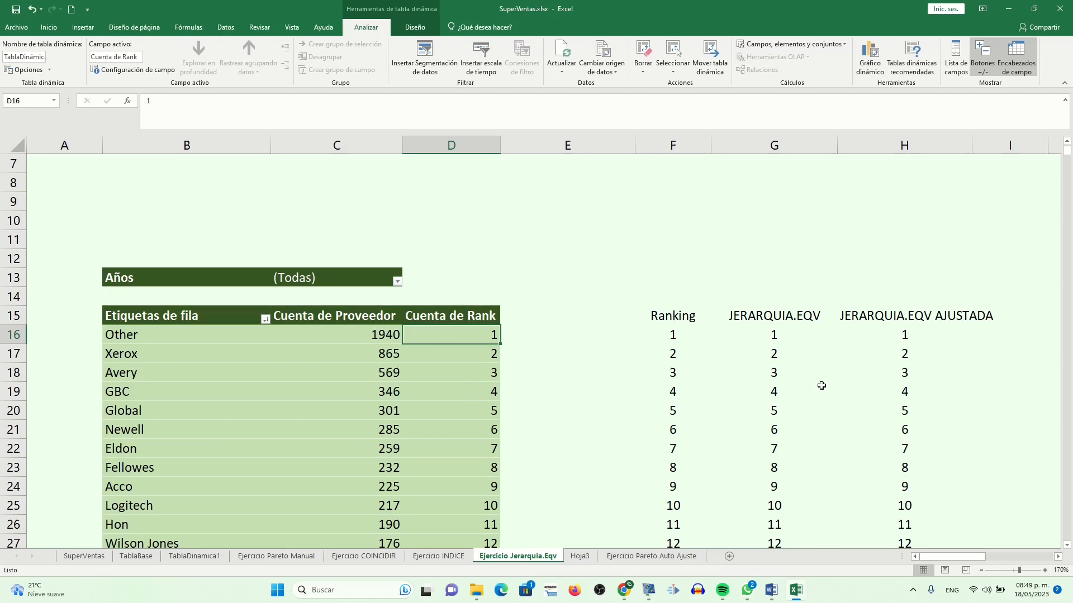
click(1067, 545)
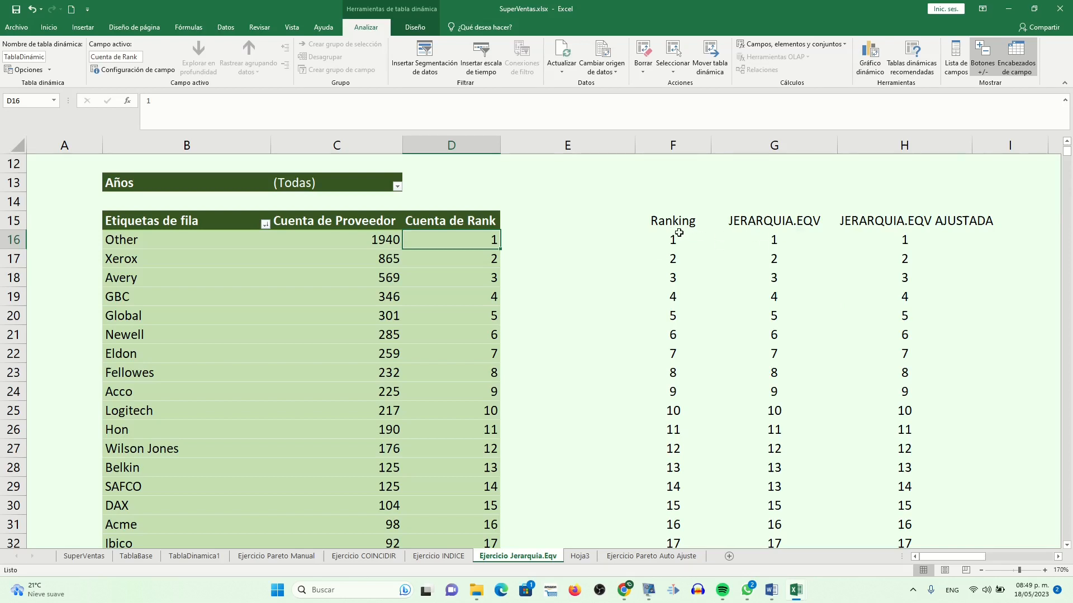
drag(672, 231, 674, 261)
click(294, 102)
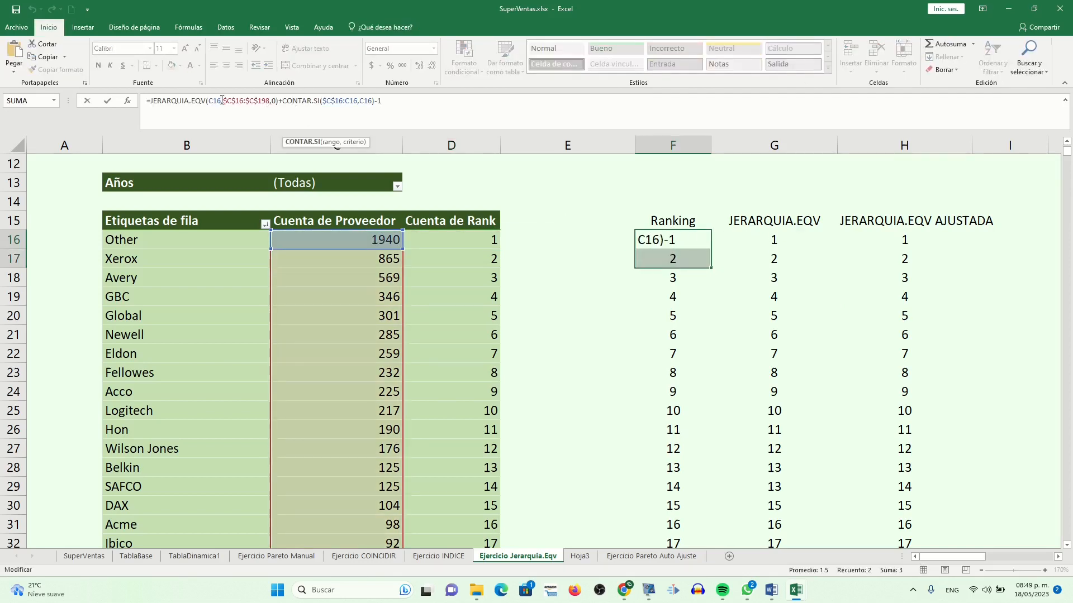
triple_click(306, 102)
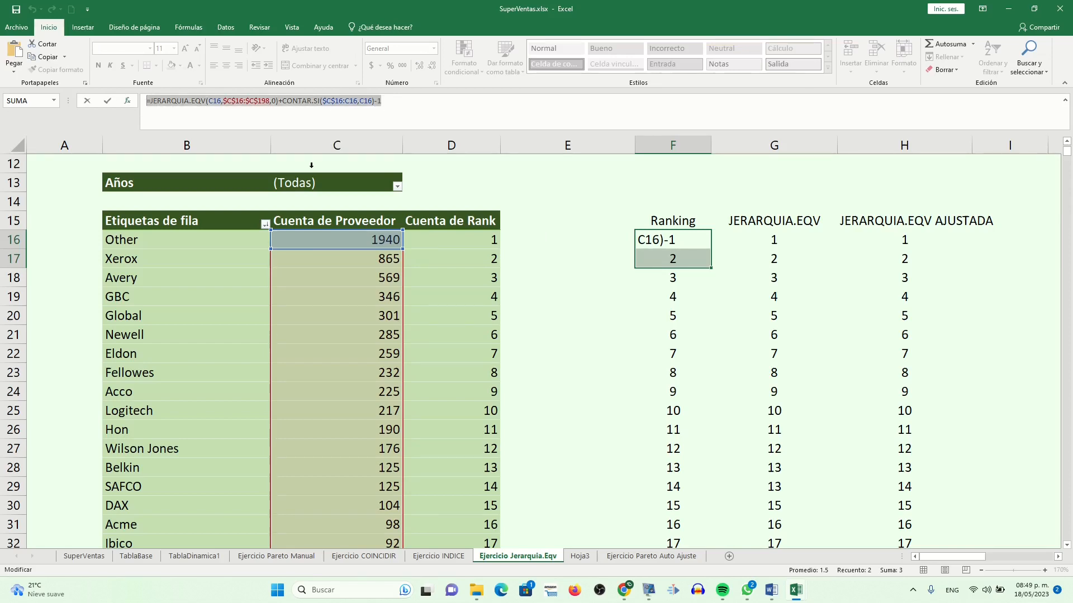
key(Escape)
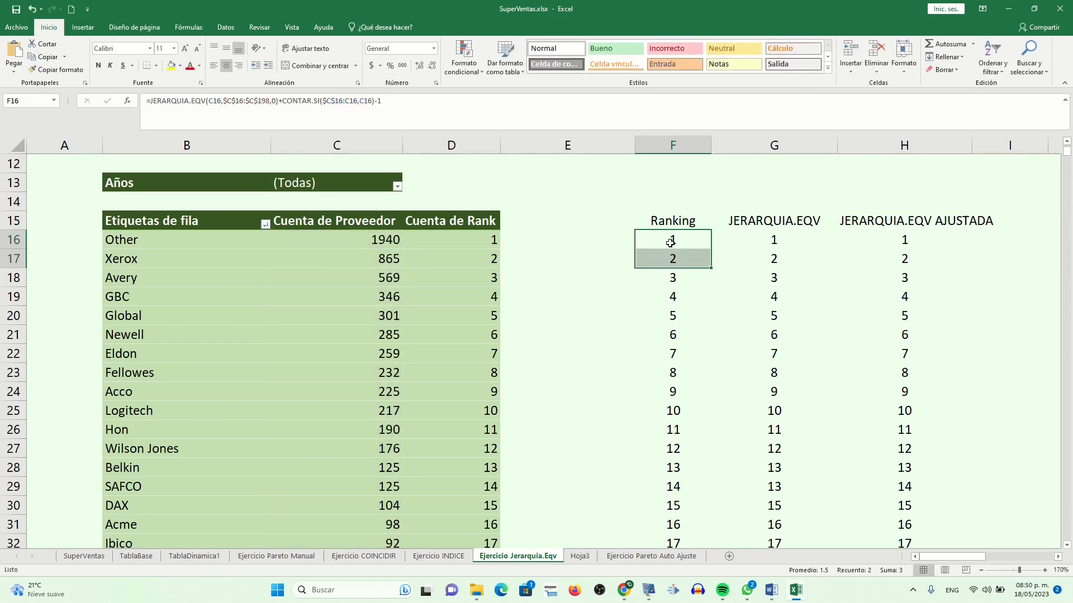
click(252, 101)
key(Escape)
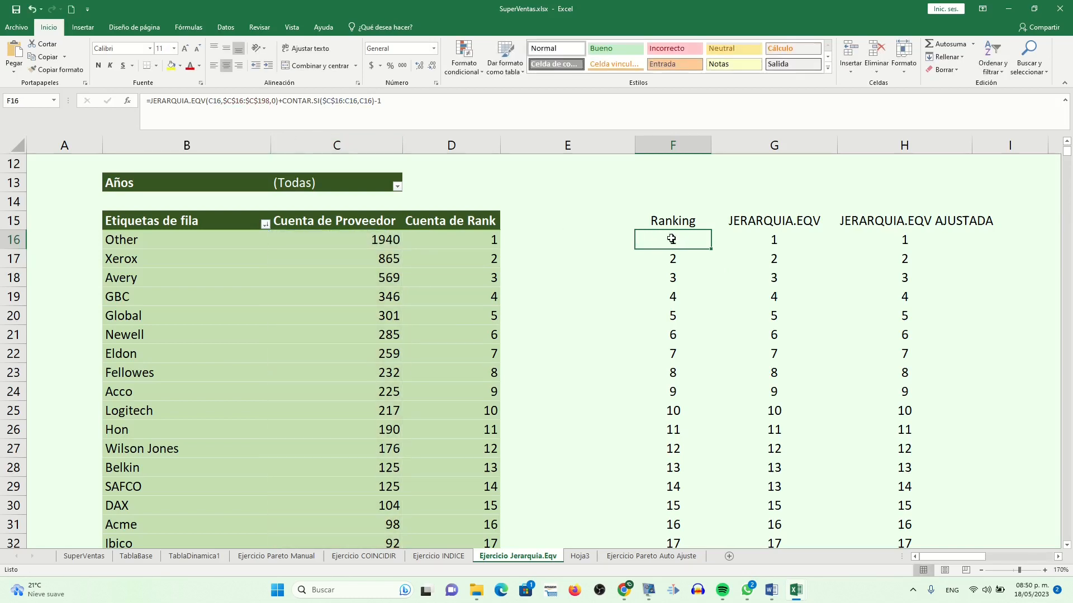
click(451, 240)
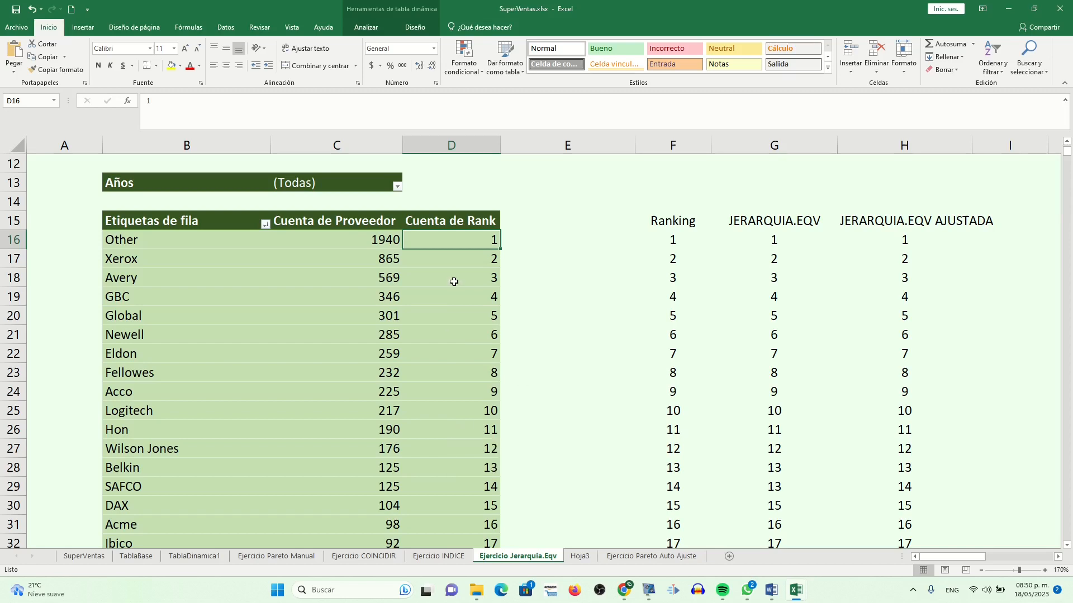
click(397, 186)
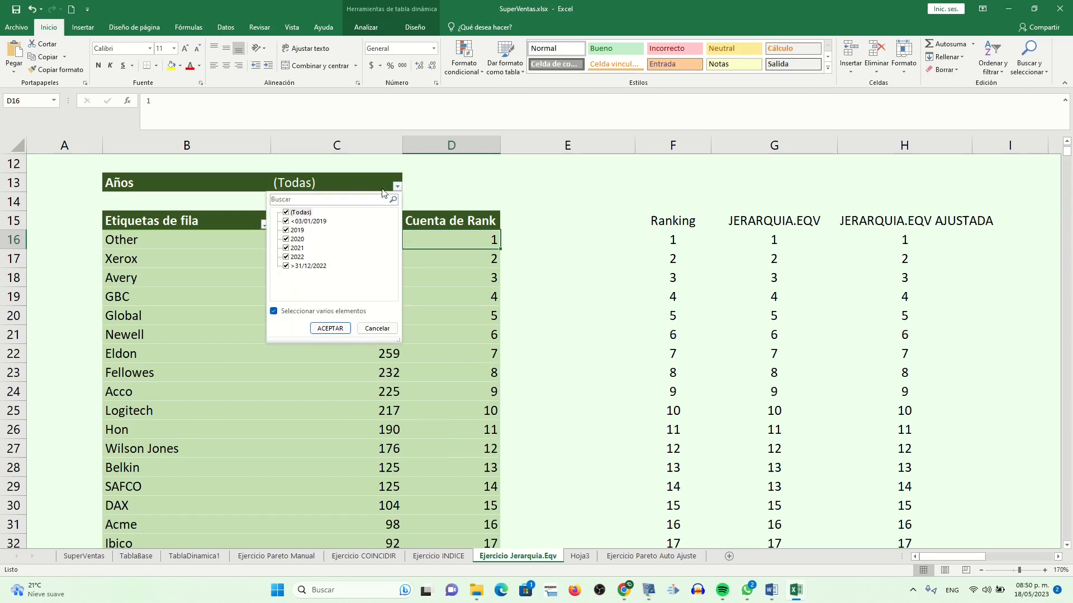
click(285, 213)
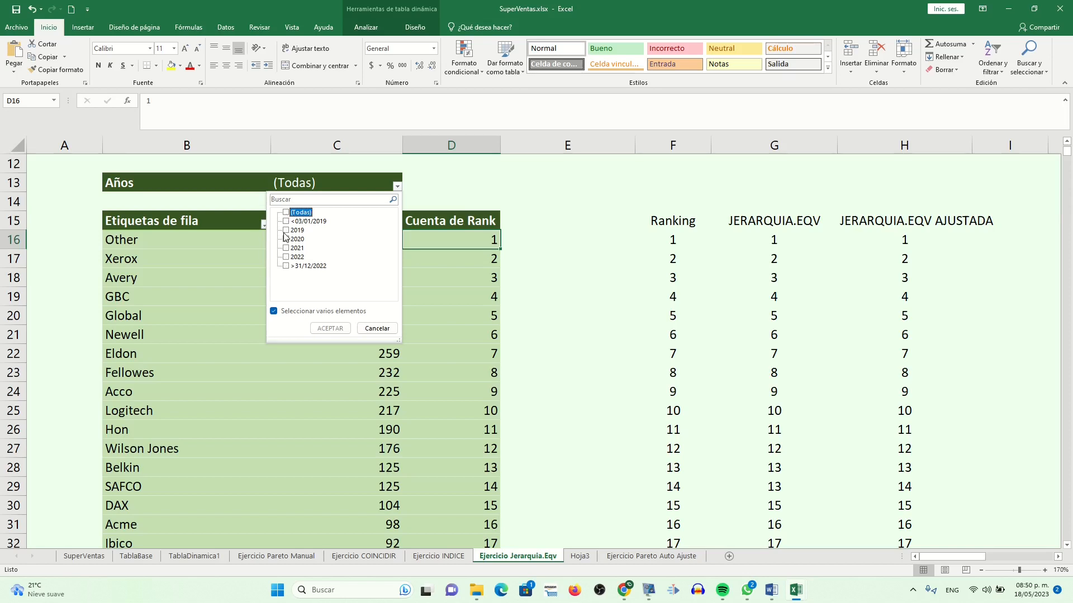
click(286, 230)
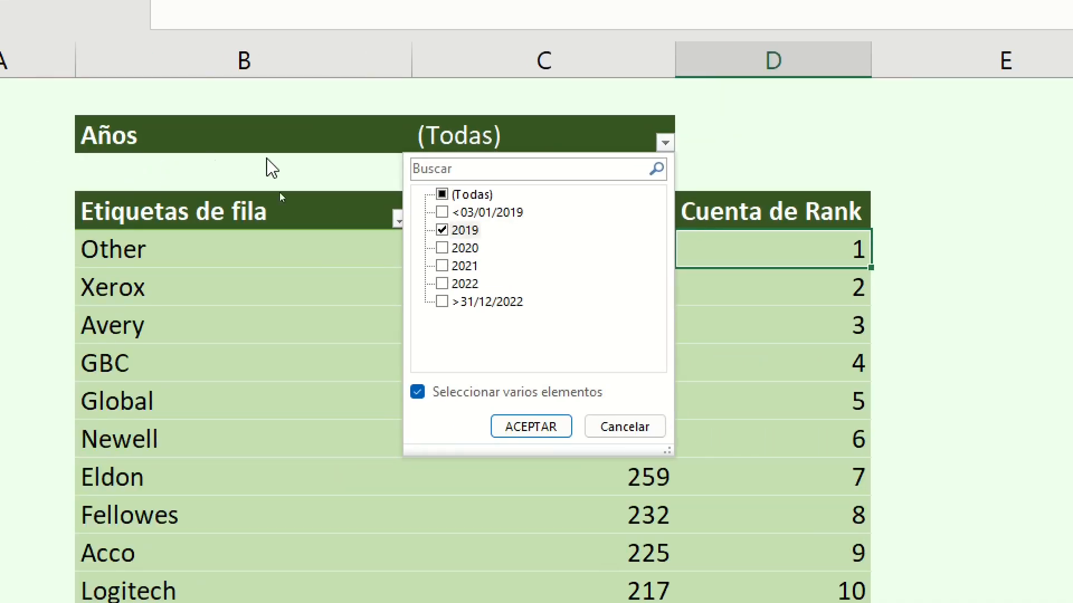
click(665, 144)
Filter the pivot table's Años field to show only 2019.
click(664, 144)
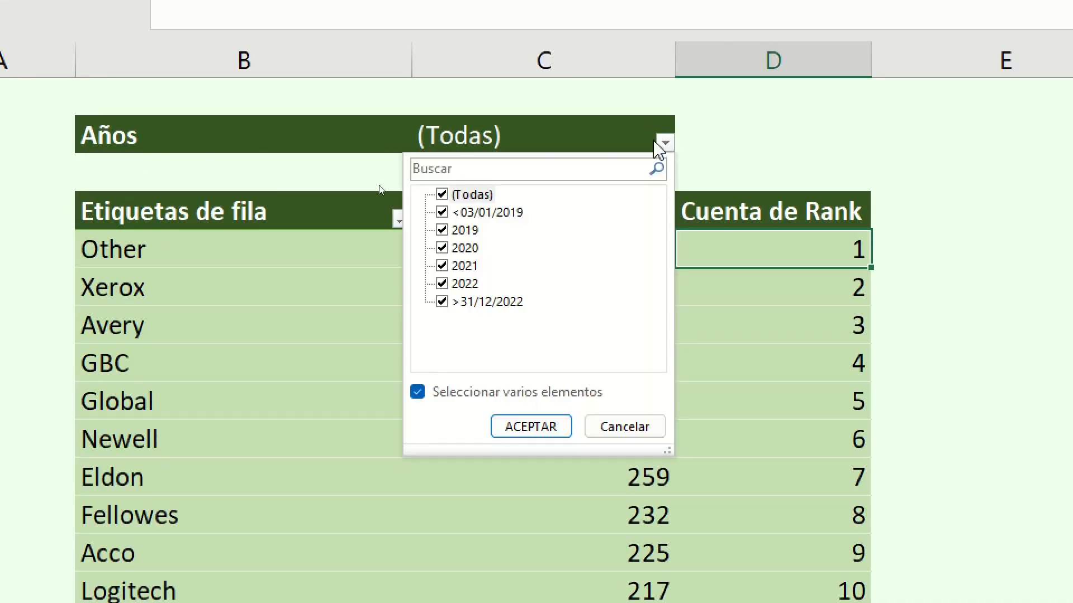
click(442, 194)
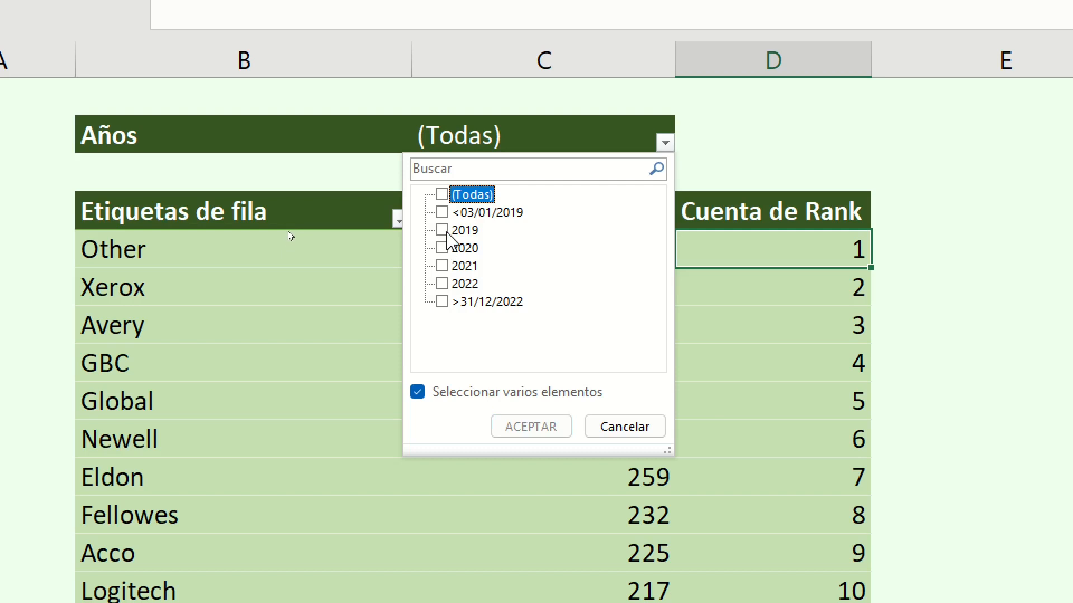
click(441, 230)
click(530, 427)
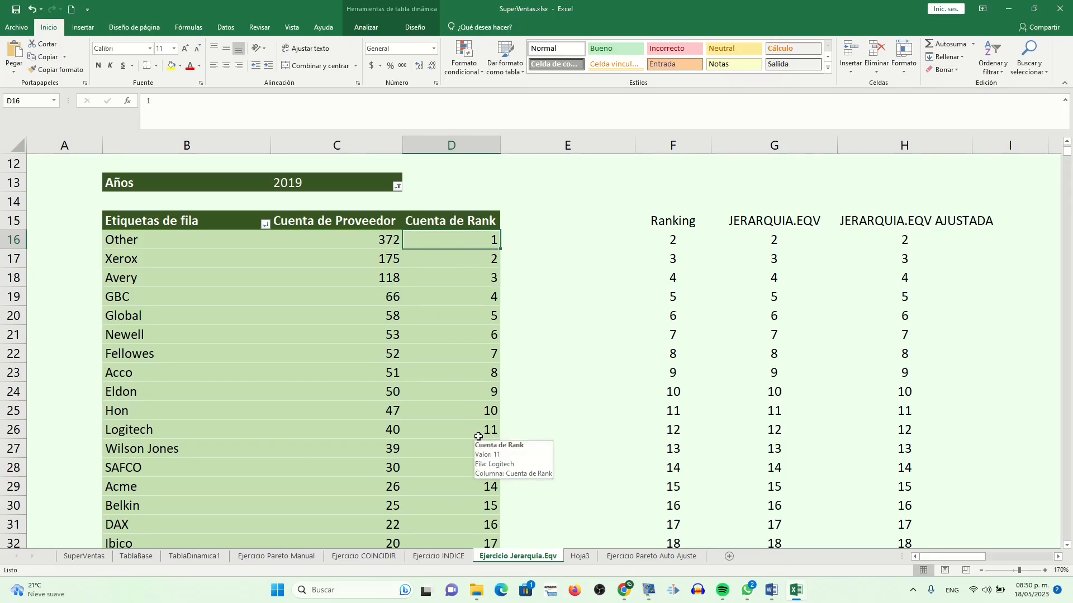
Compare the pivot table's rank column with the formula rankings for the tied suppliers Boston, AT&T and Tennsco in rows 35 to 37.
drag(486, 452, 486, 468)
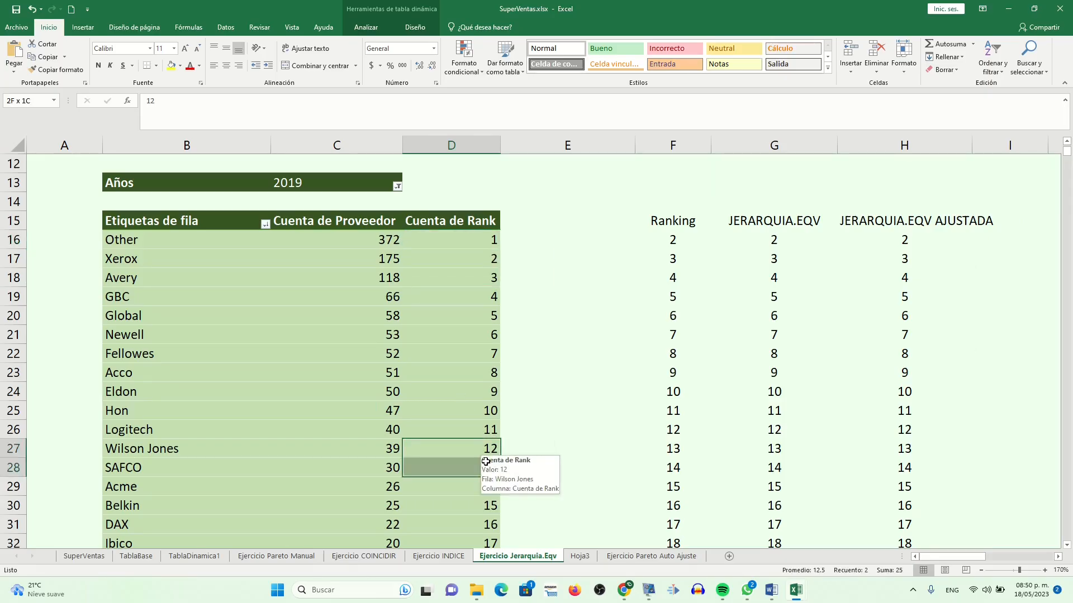
click(1067, 545)
scroll(971, 512, down, 1)
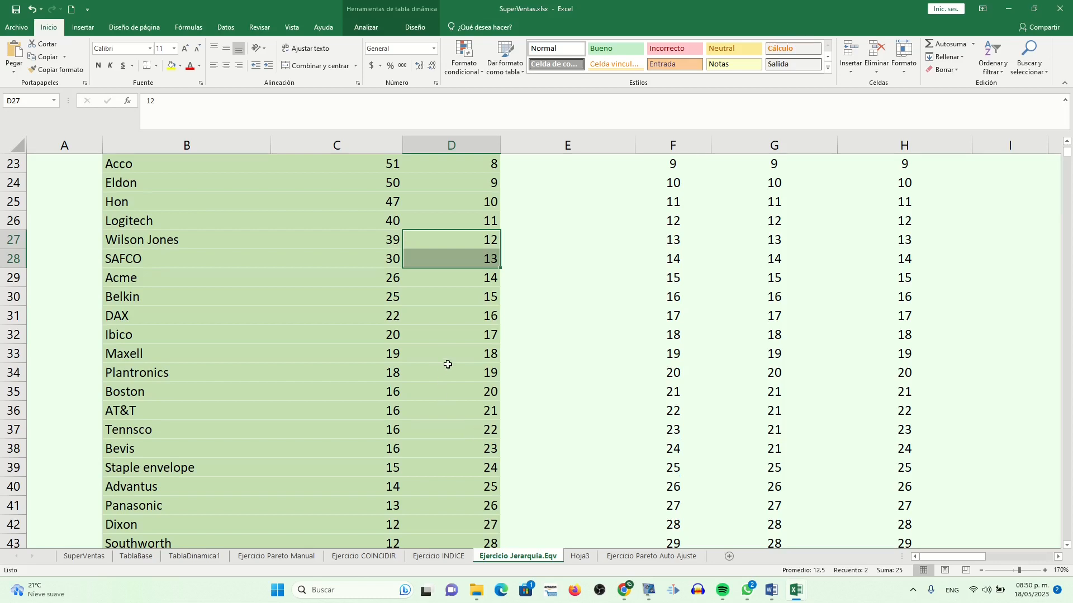
drag(388, 391, 867, 437)
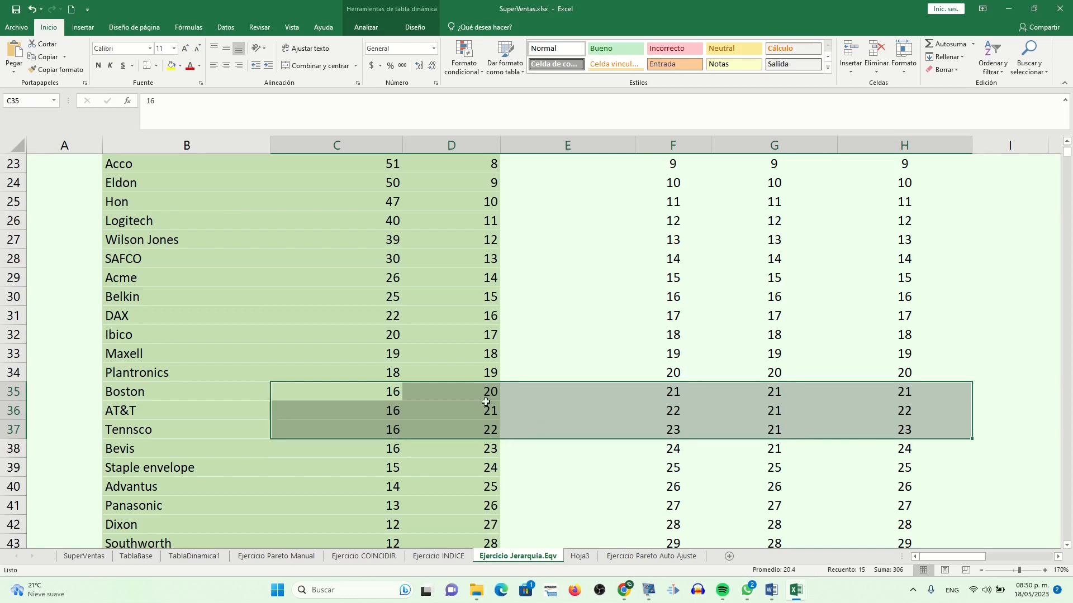
click(395, 390)
drag(395, 389, 872, 426)
mouse_move(475, 391)
click(473, 394)
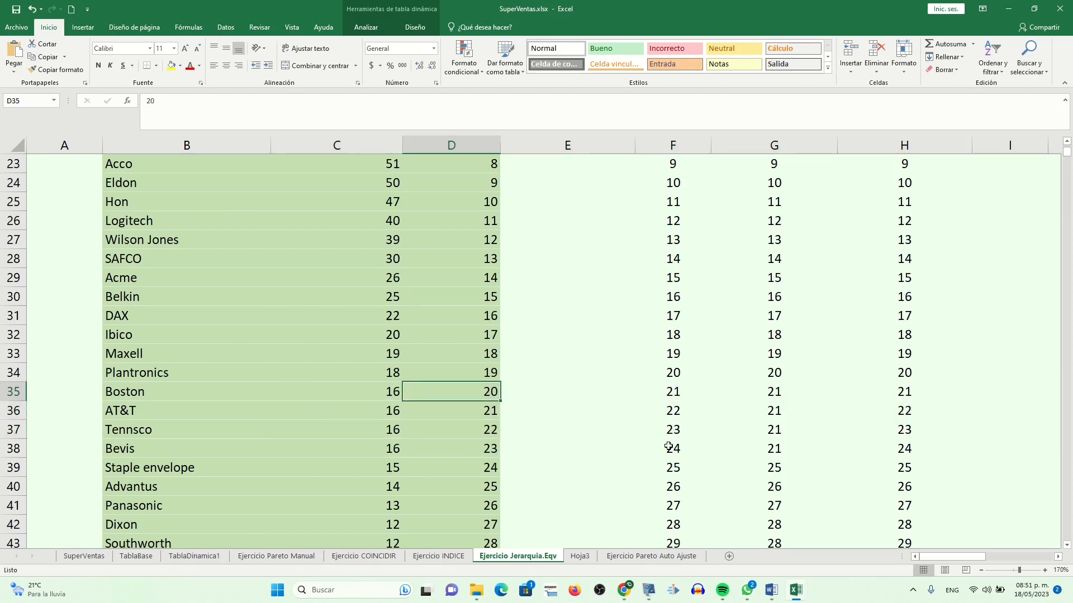
Compare the pivot rank of the first supplier in row 16 with its three formula rankings, and check the pivot rank sequence below it.
key(ctrl+Up)
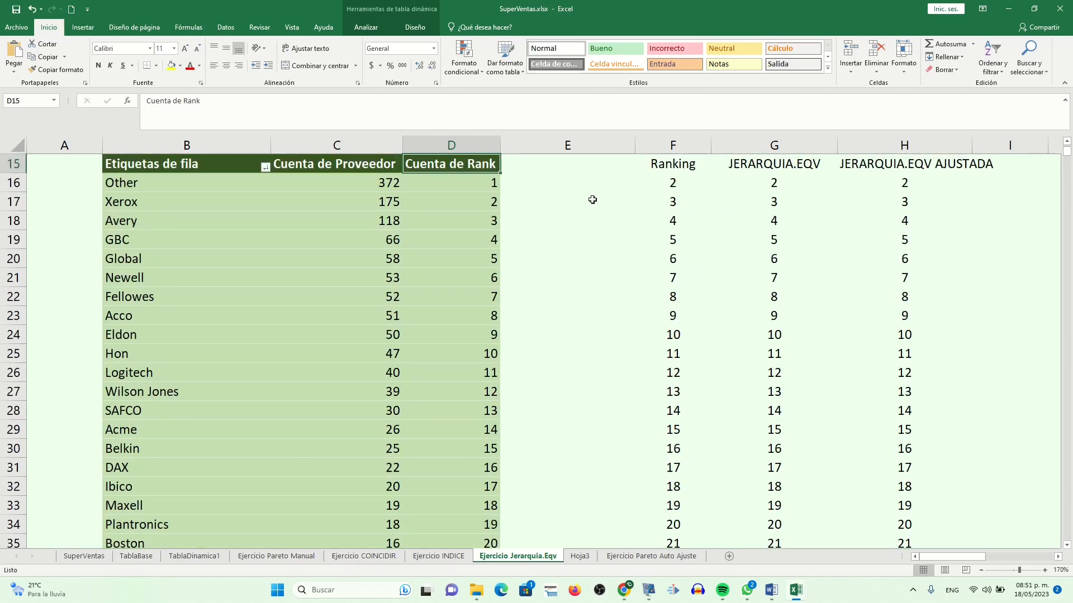
drag(480, 183, 895, 191)
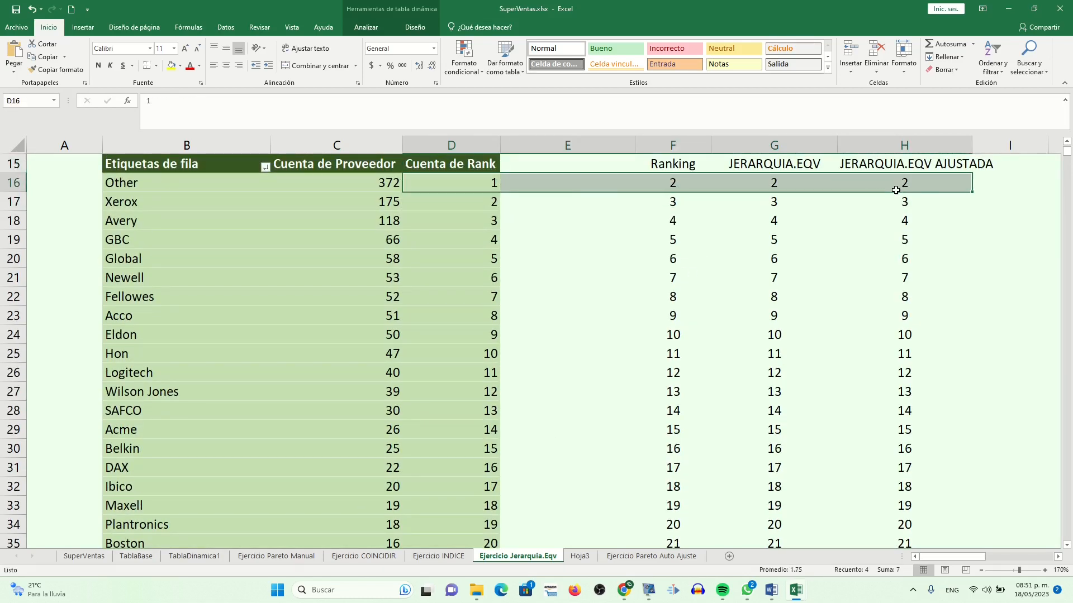
click(765, 184)
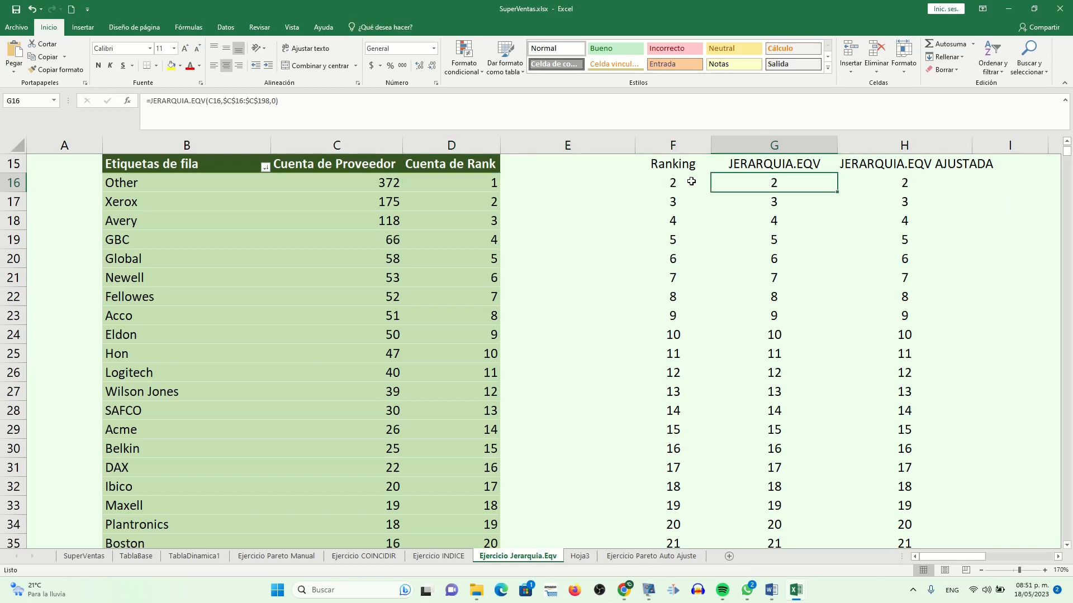
drag(693, 182, 753, 184)
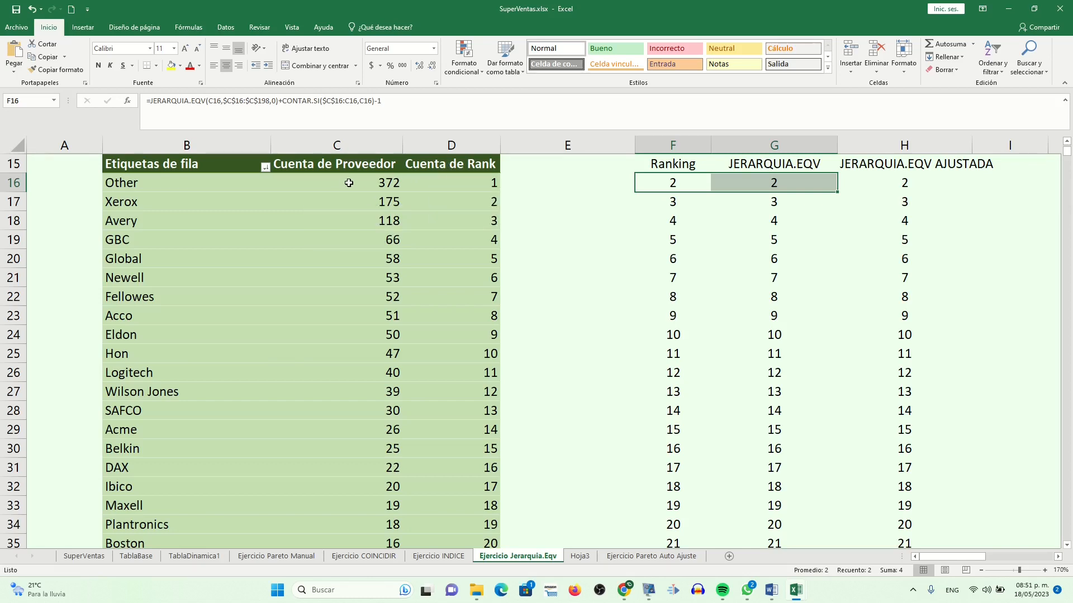
click(428, 179)
drag(428, 179, 394, 437)
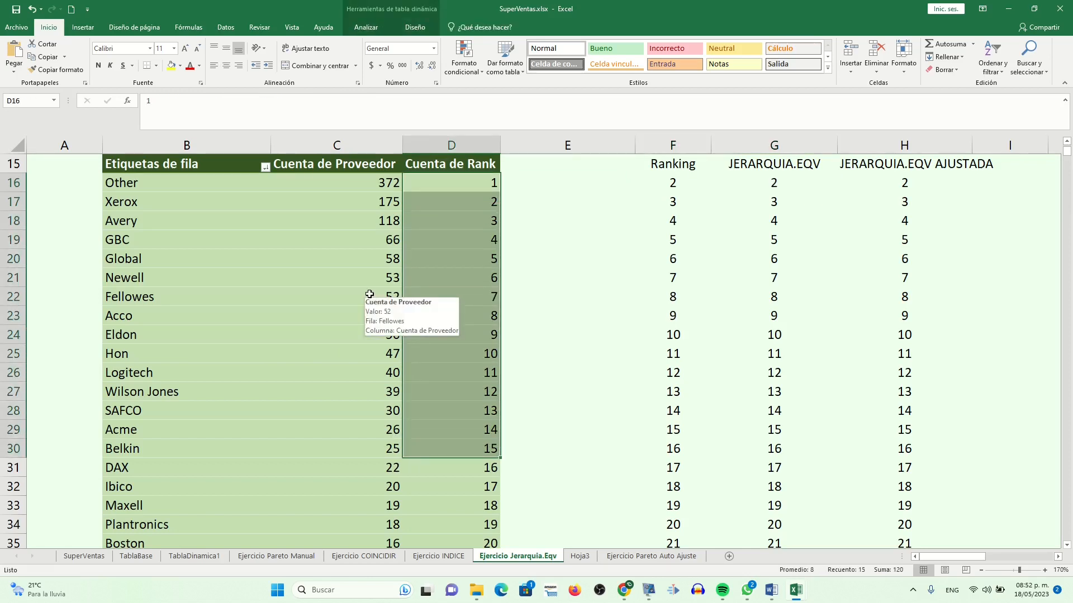
Inspect the JERARQUIA.EQV formula in G16 and the ranges used by the tie-adjusted ranking formula in F16, leaving both as they are.
click(1066, 142)
click(1066, 142)
click(1066, 142)
click(1066, 142)
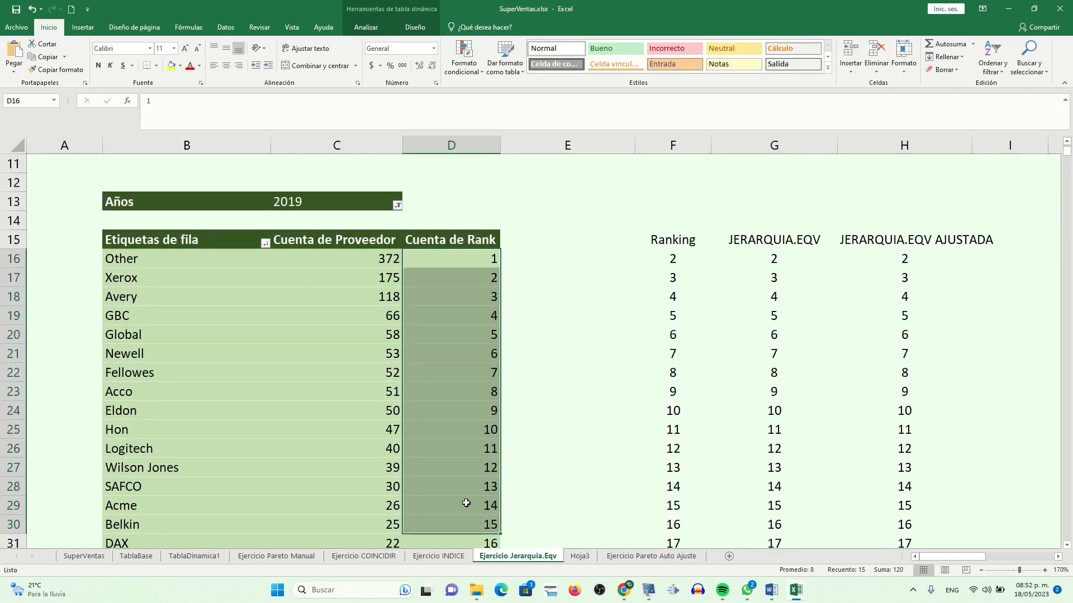
mouse_move(466, 504)
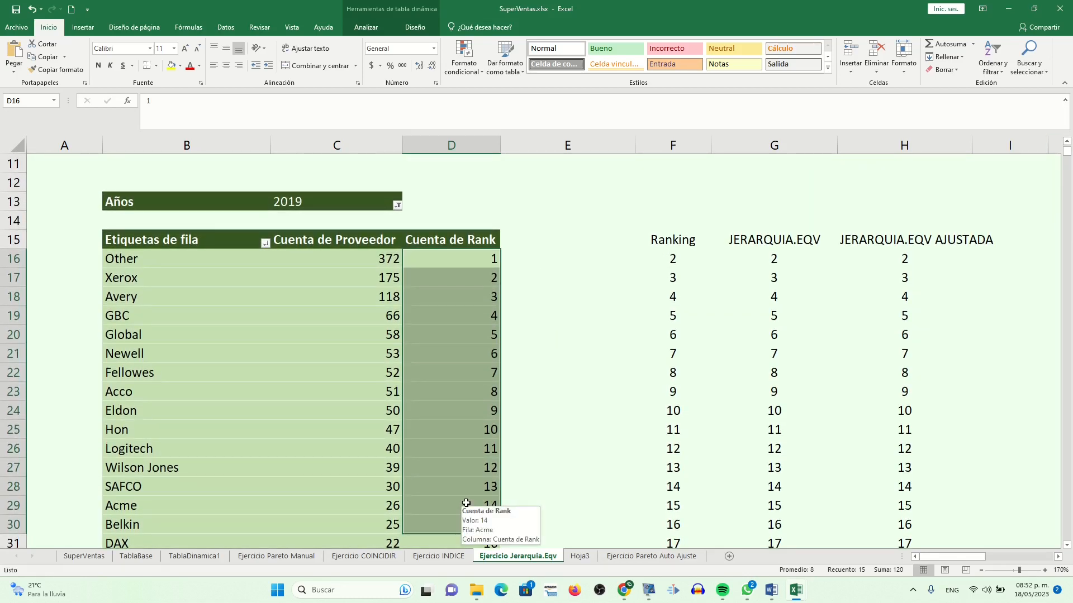
click(759, 262)
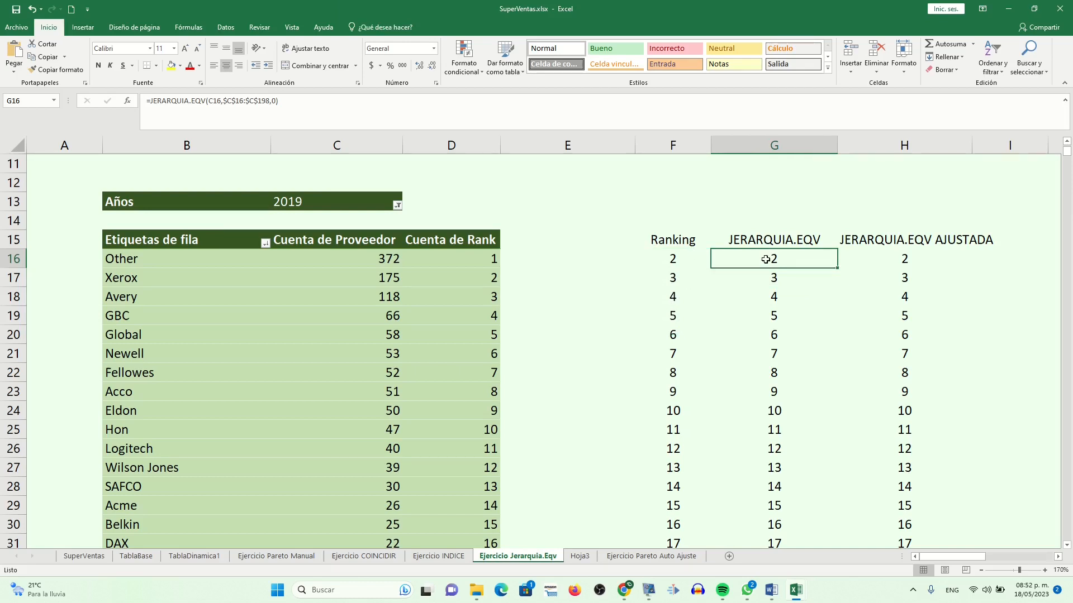
click(679, 261)
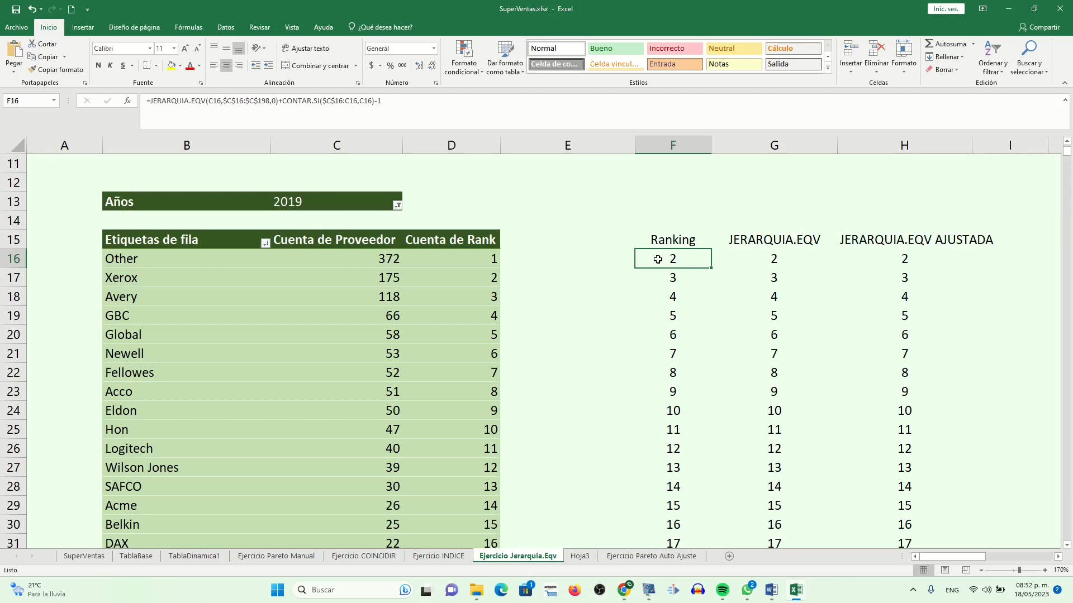
click(1068, 144)
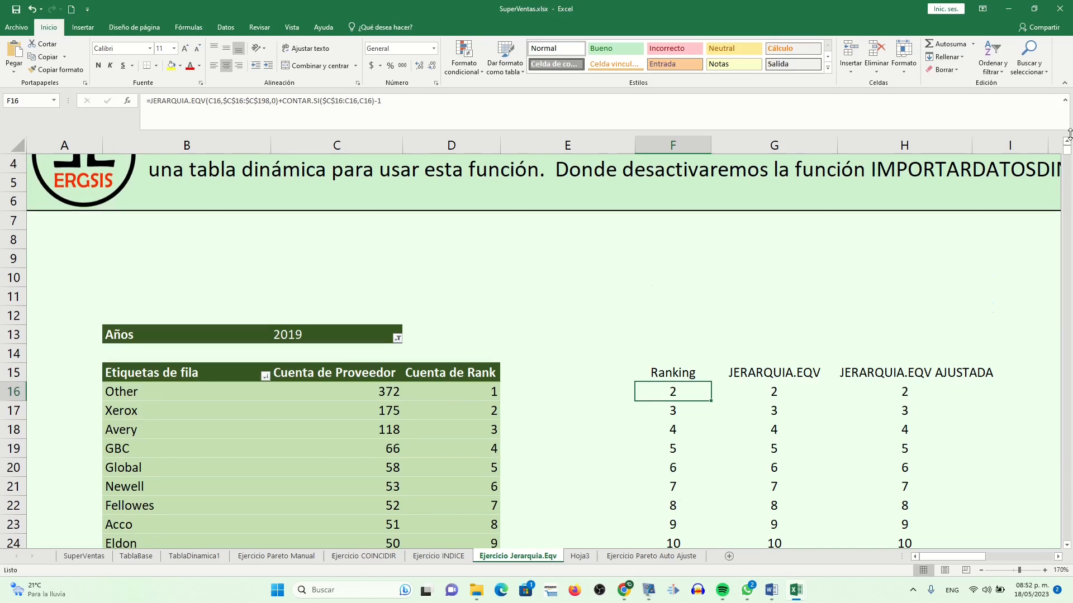
click(1066, 545)
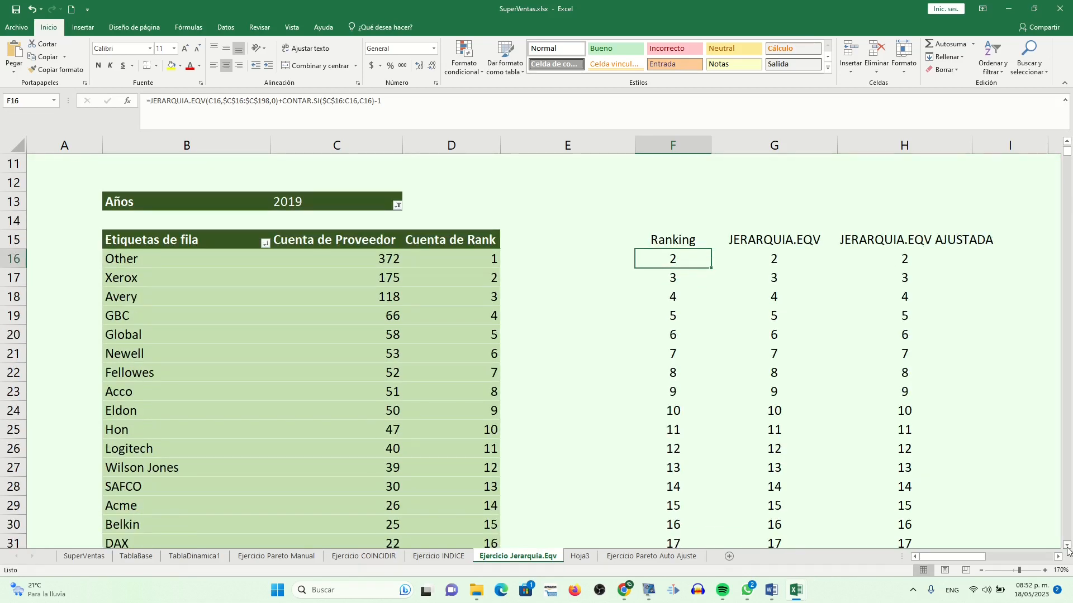
click(1067, 545)
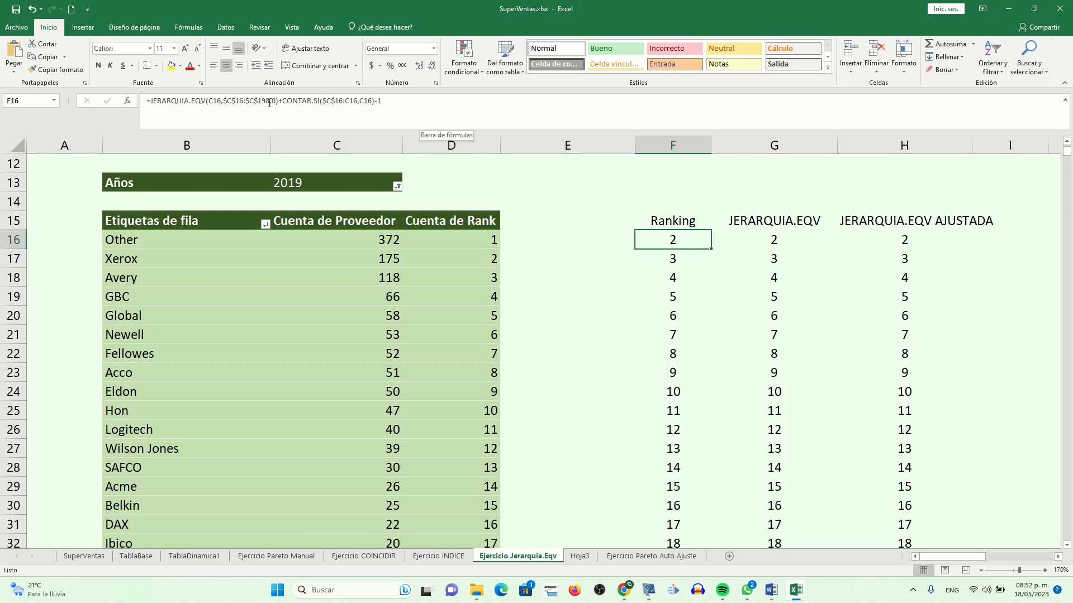
click(186, 104)
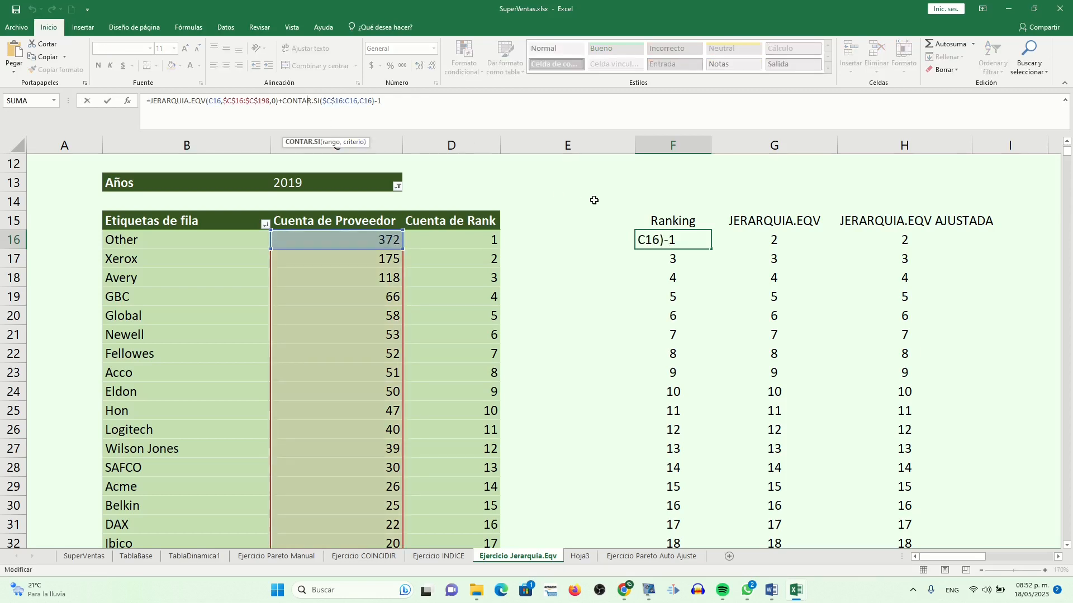
key(ctrl+Return)
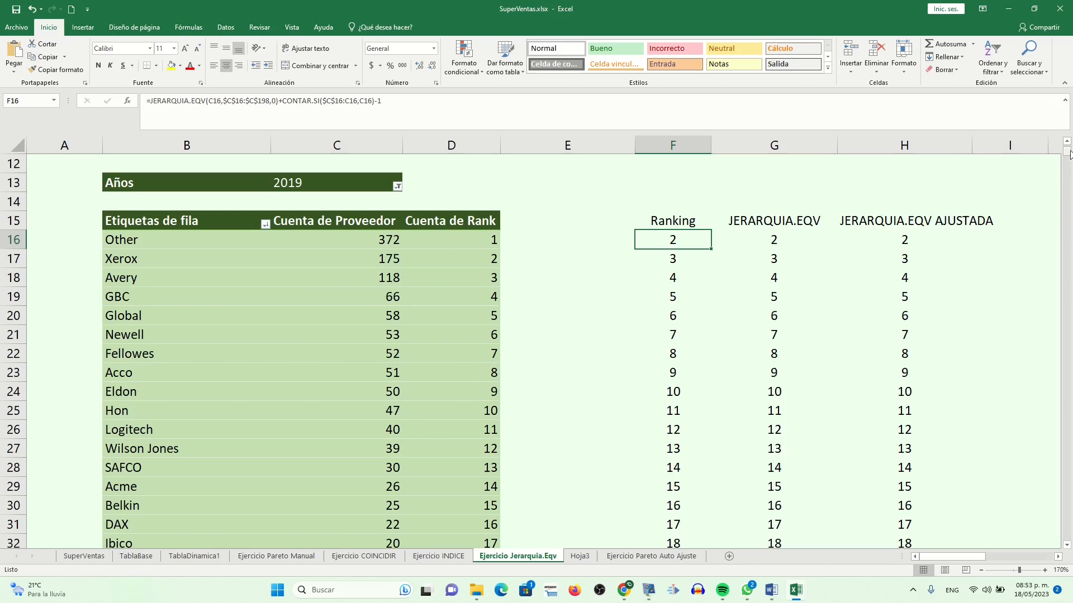
Zoom the worksheet out to 130% and review the pivot table together with the three ranking columns.
click(1067, 143)
click(1067, 143)
click(1066, 143)
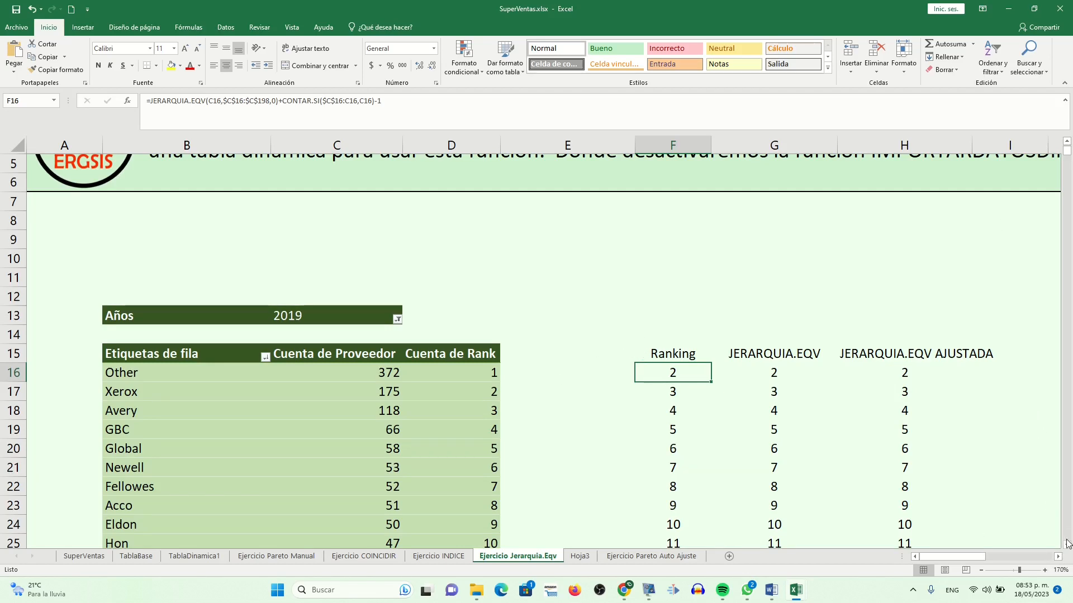
click(981, 570)
click(981, 570)
click(981, 571)
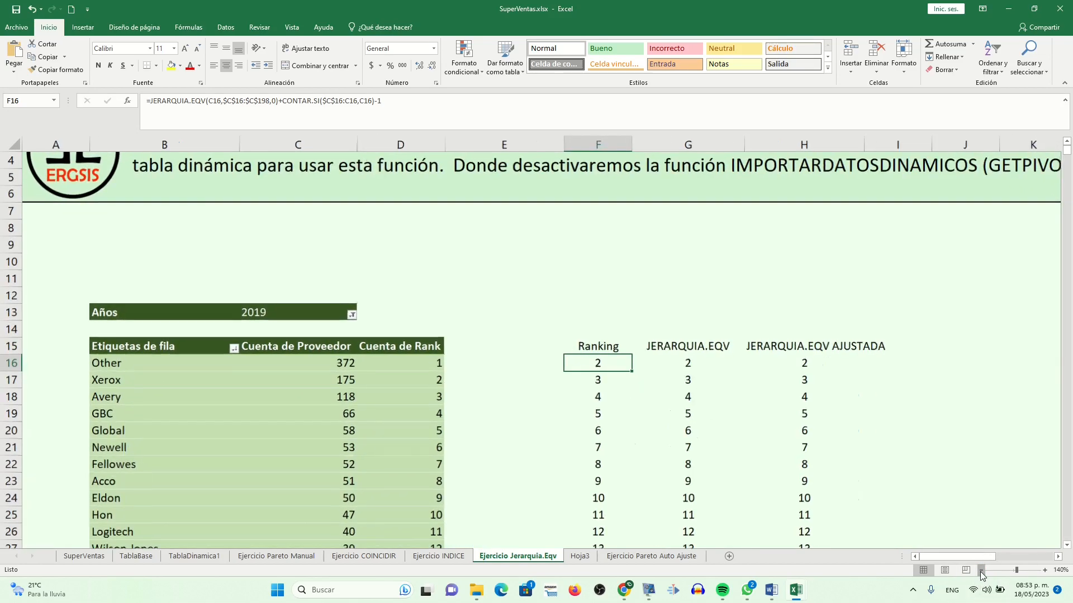
click(981, 570)
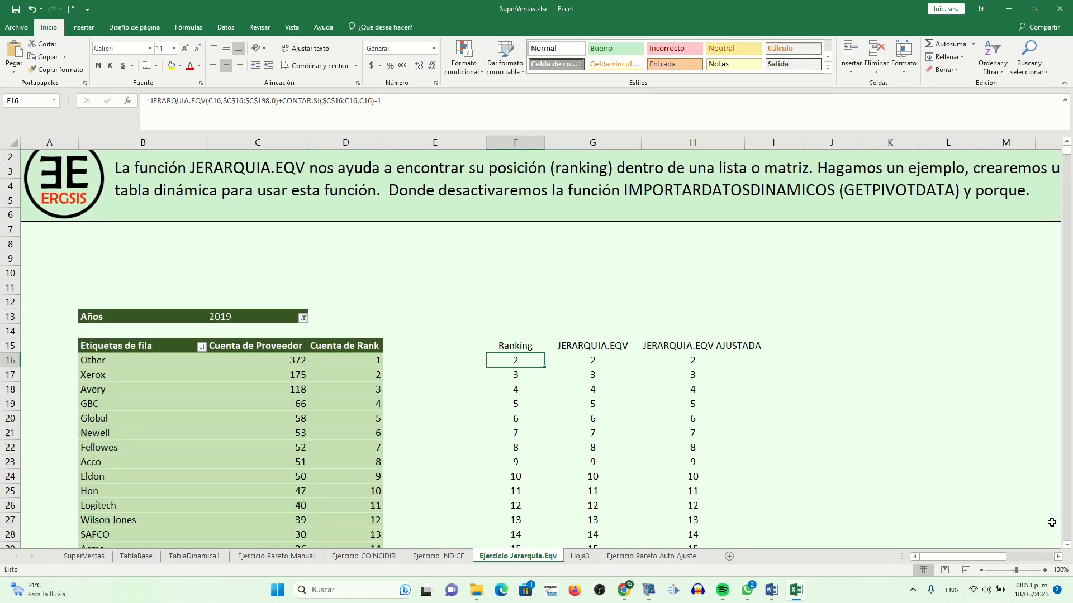
click(1067, 545)
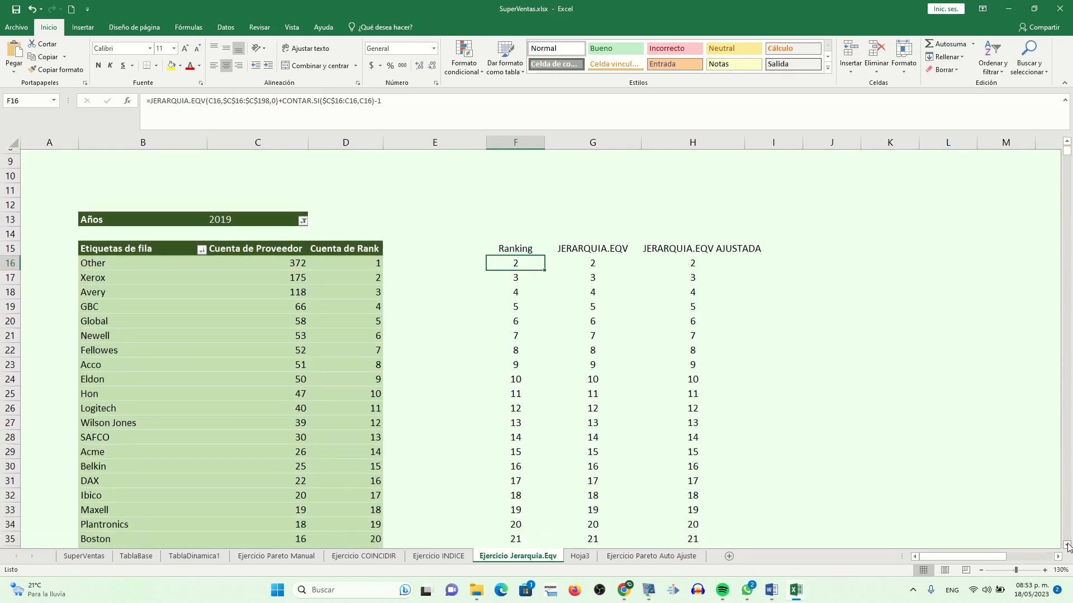
Review the Ranking column from its header in F15 down to F35 alongside the pivot table's rank column.
click(1067, 546)
click(1067, 546)
click(1067, 546)
click(1066, 546)
click(1067, 546)
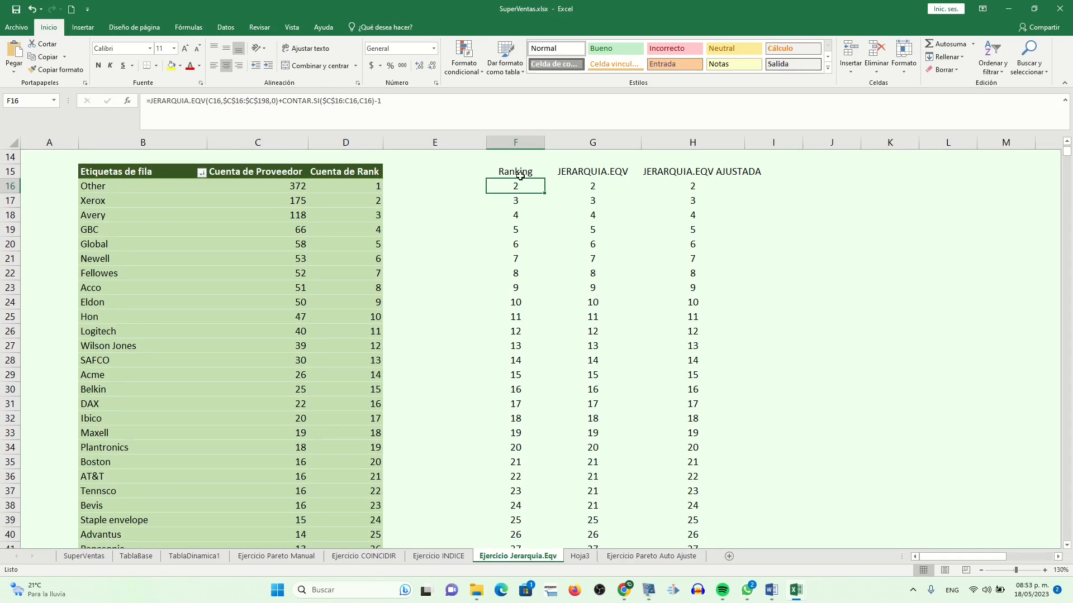
drag(520, 175, 511, 465)
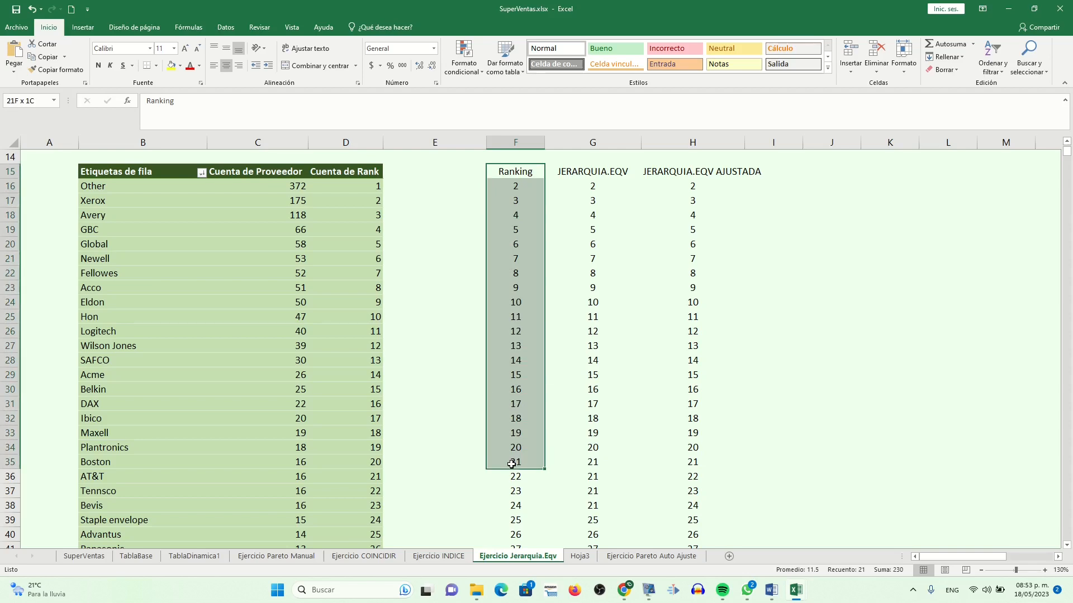
Highlight duplicate values in the JERARQUIA.EQV column G15:G198 with a conditional format of light red fill and dark red text.
click(591, 172)
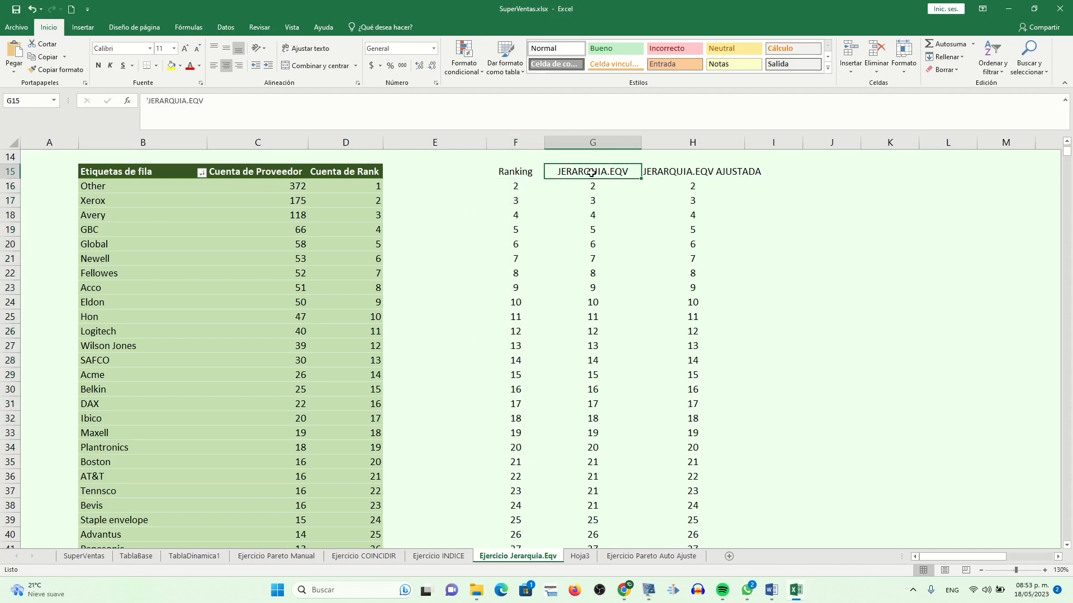
key(ctrl+shift+Down)
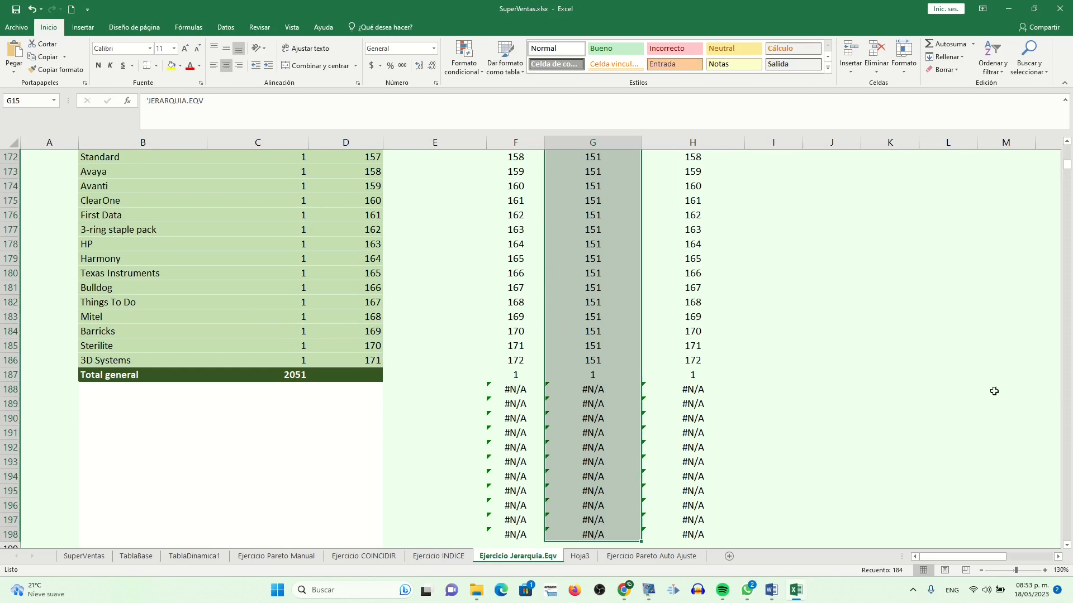
drag(1067, 168, 1067, 149)
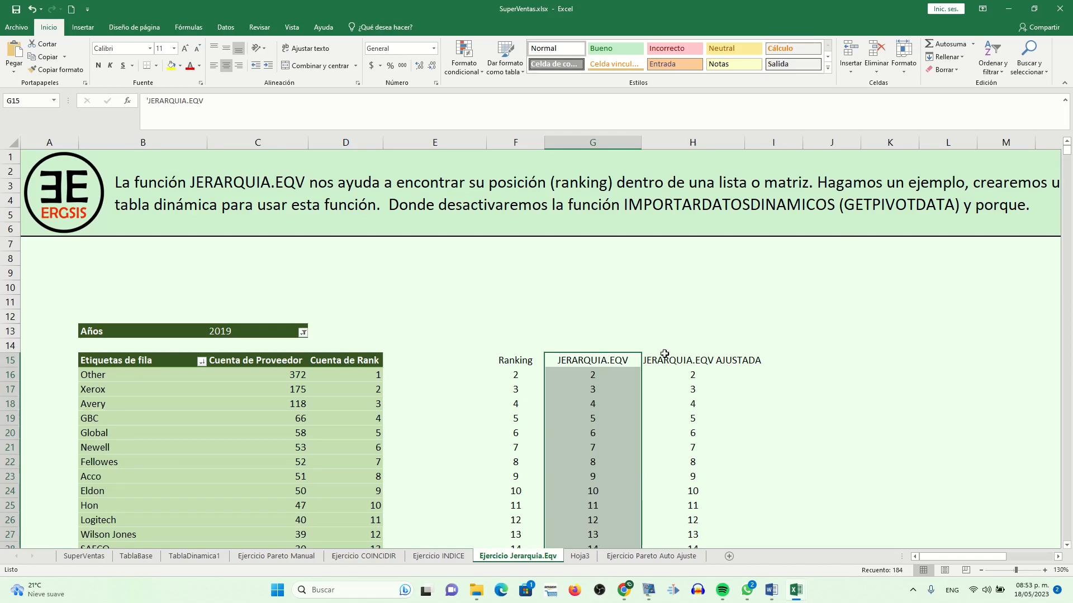
scroll(641, 235, down, 7)
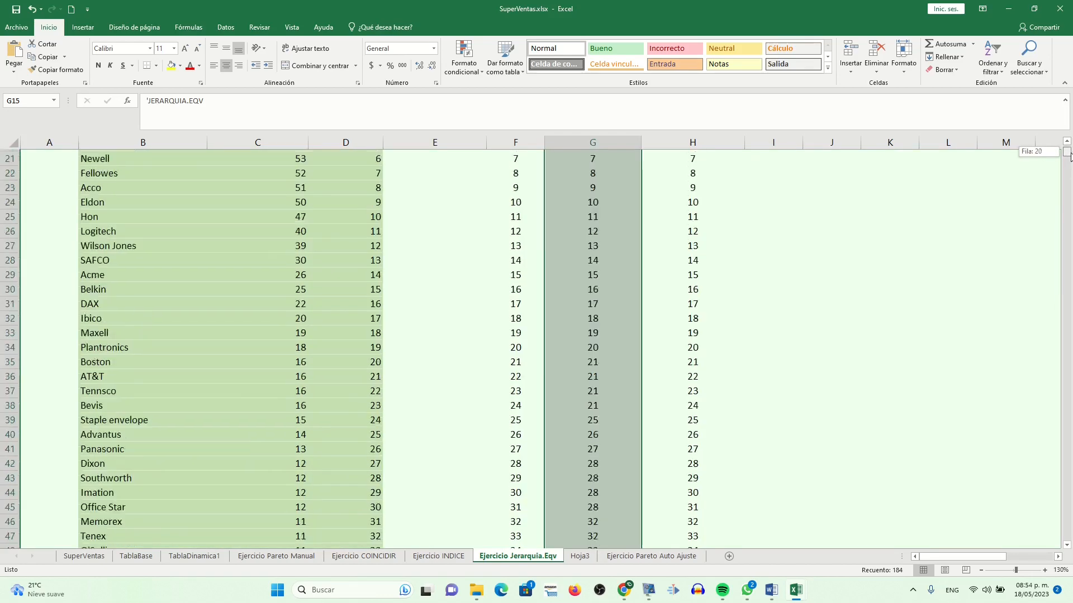
scroll(641, 234, up, 2)
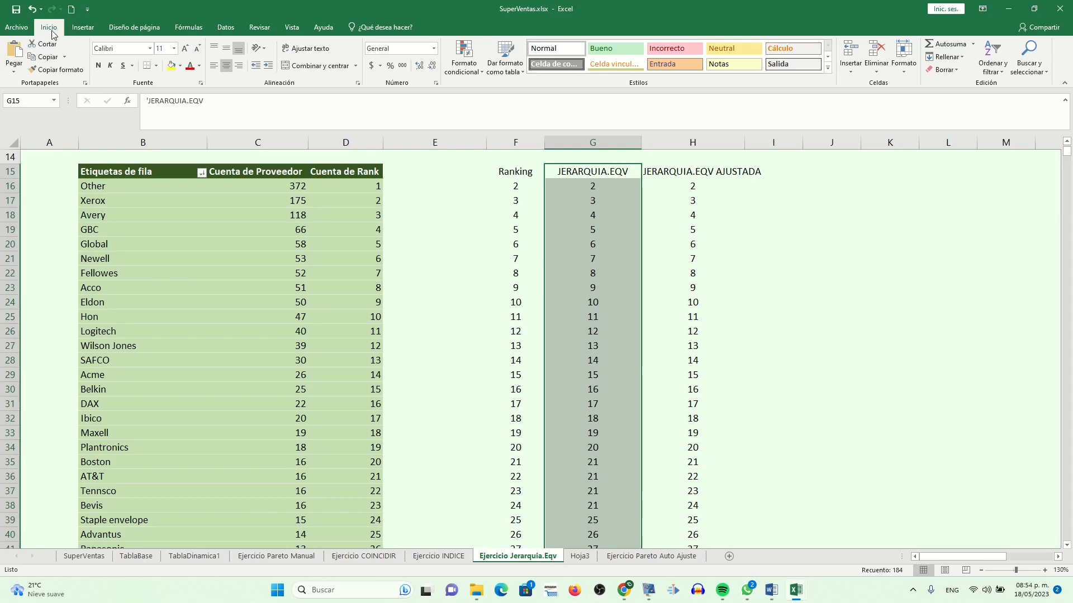
click(475, 73)
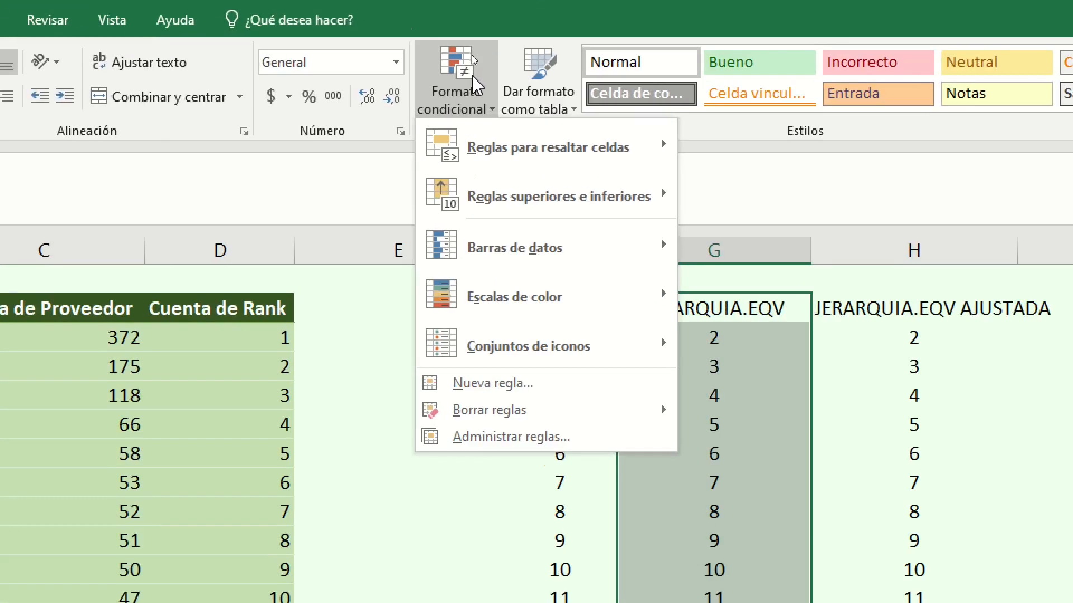
mouse_move(542, 158)
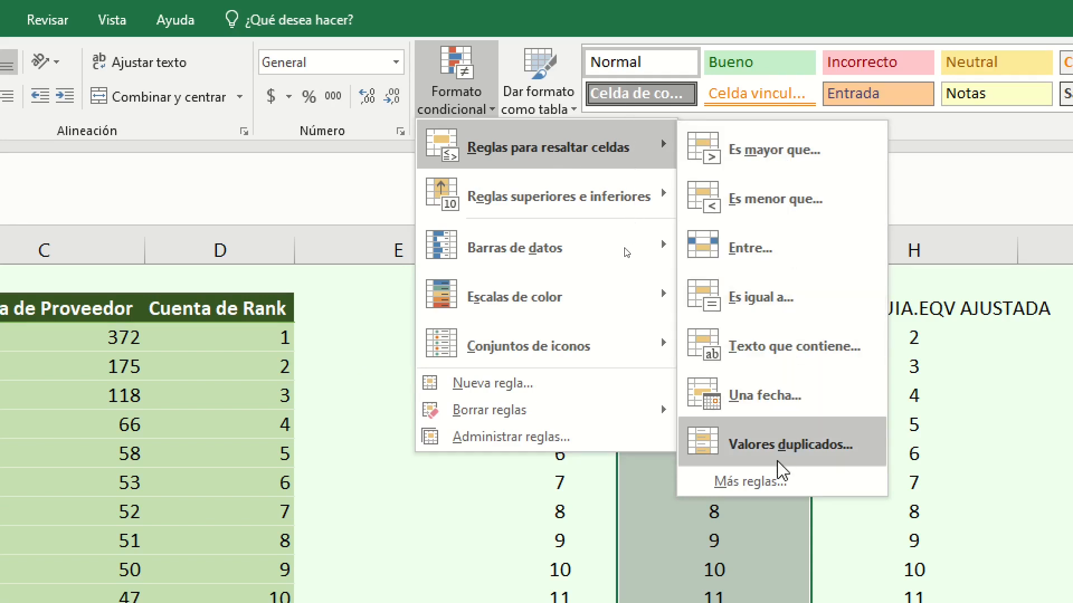
click(811, 454)
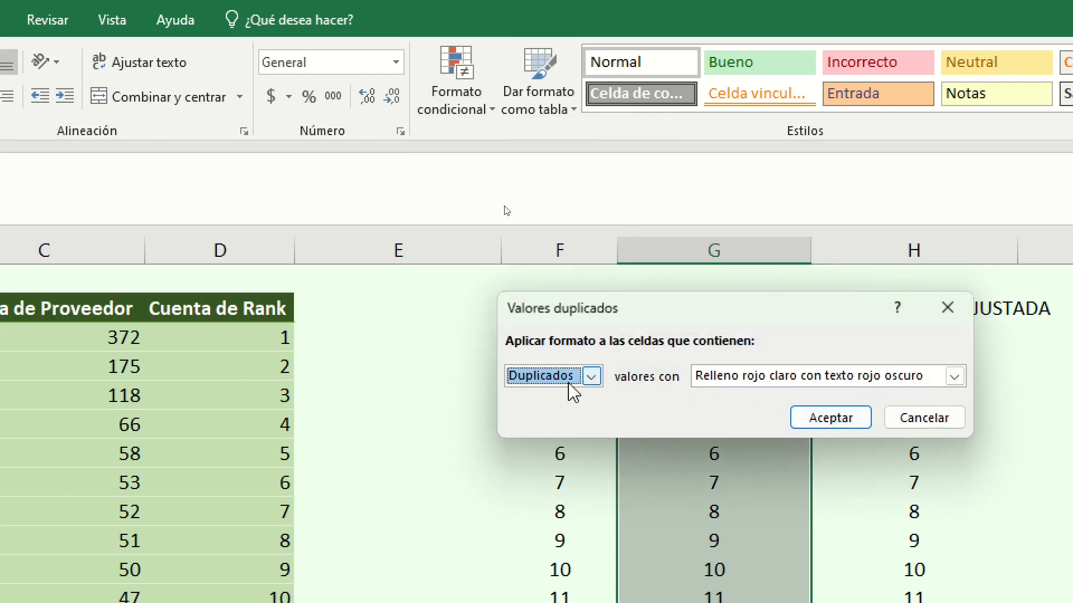
drag(663, 300, 603, 286)
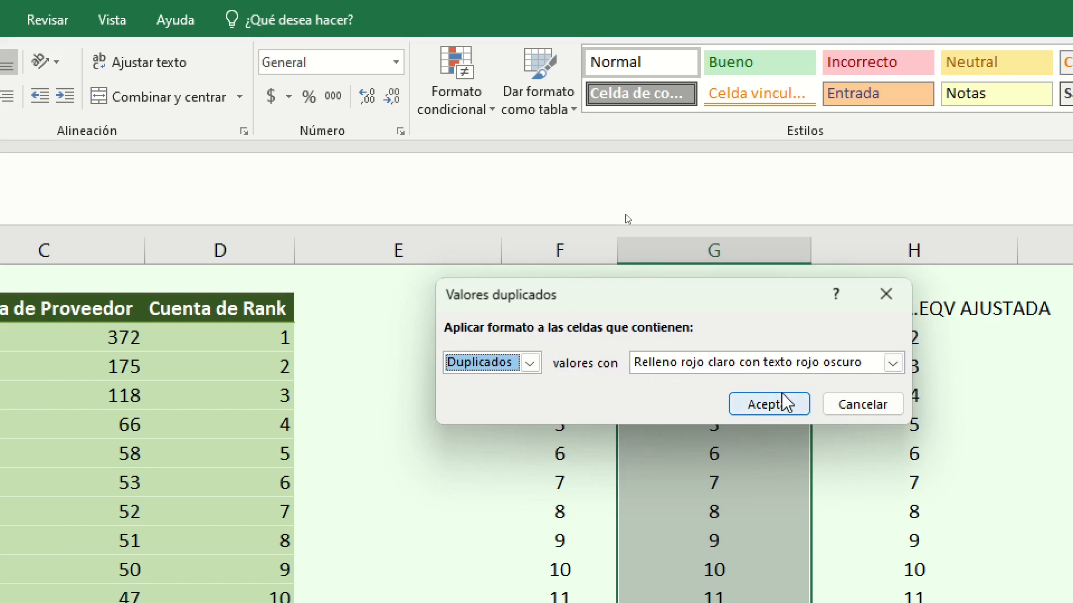
click(770, 405)
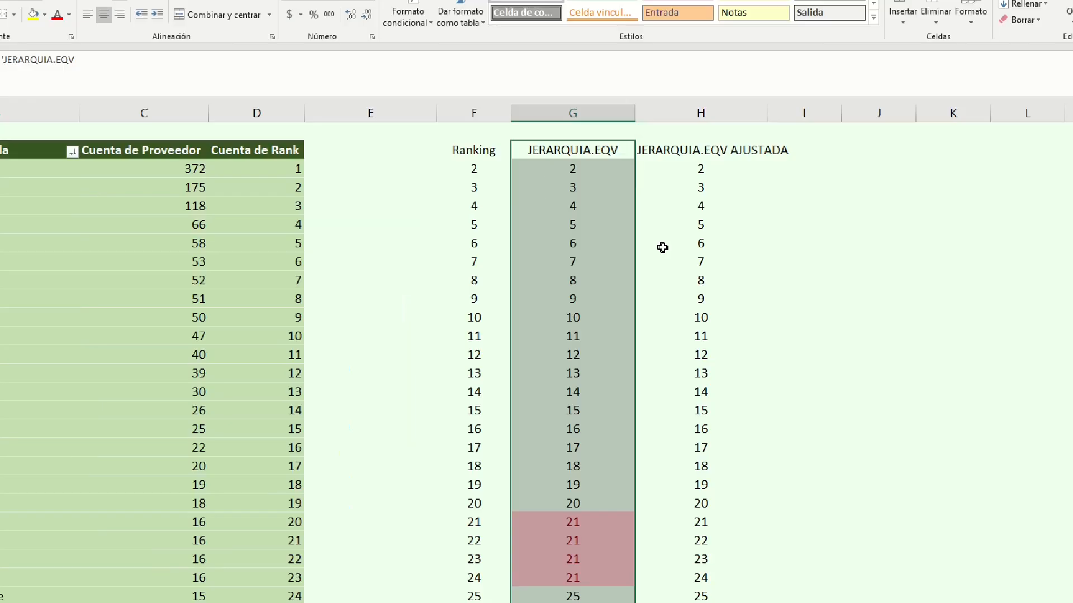
key(ctrl+q)
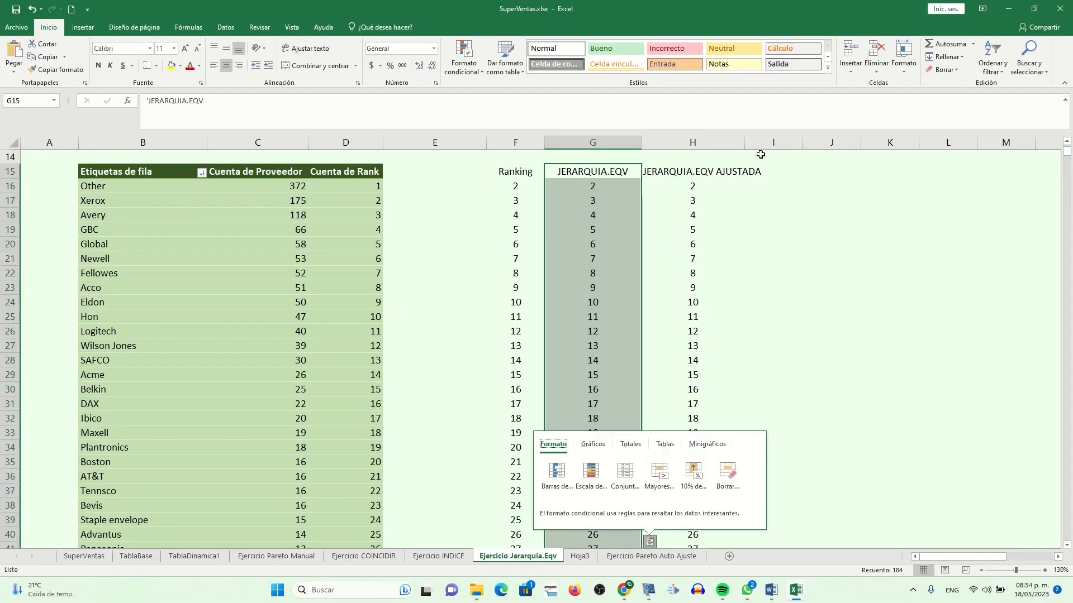
click(769, 312)
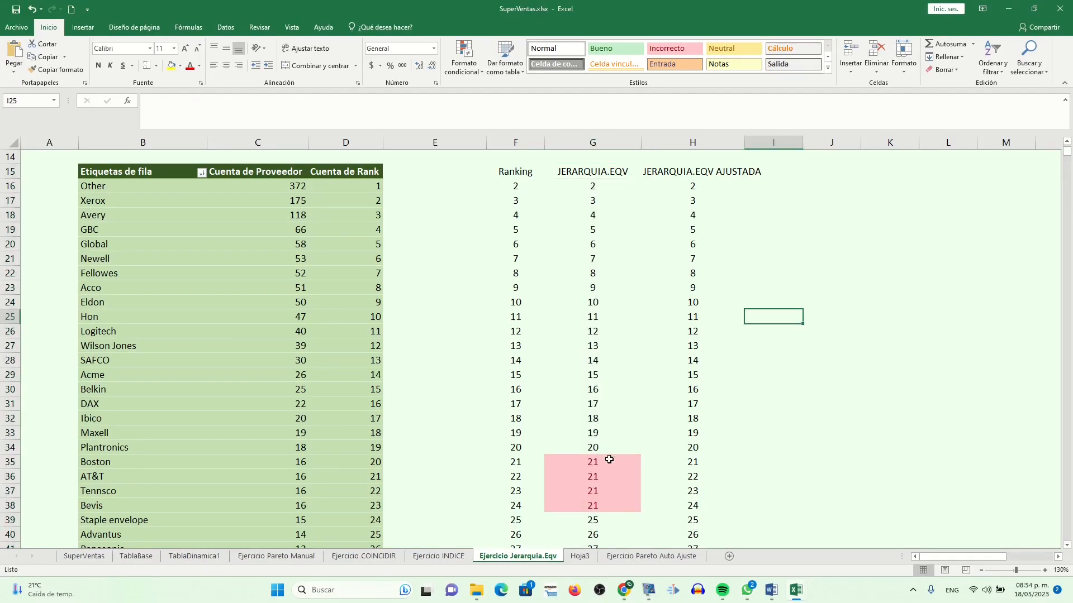
Examine the highlighted groups of repeated rankings in the JERARQUIA.EQV column, G35:G38 and G42:G45.
drag(609, 462, 605, 503)
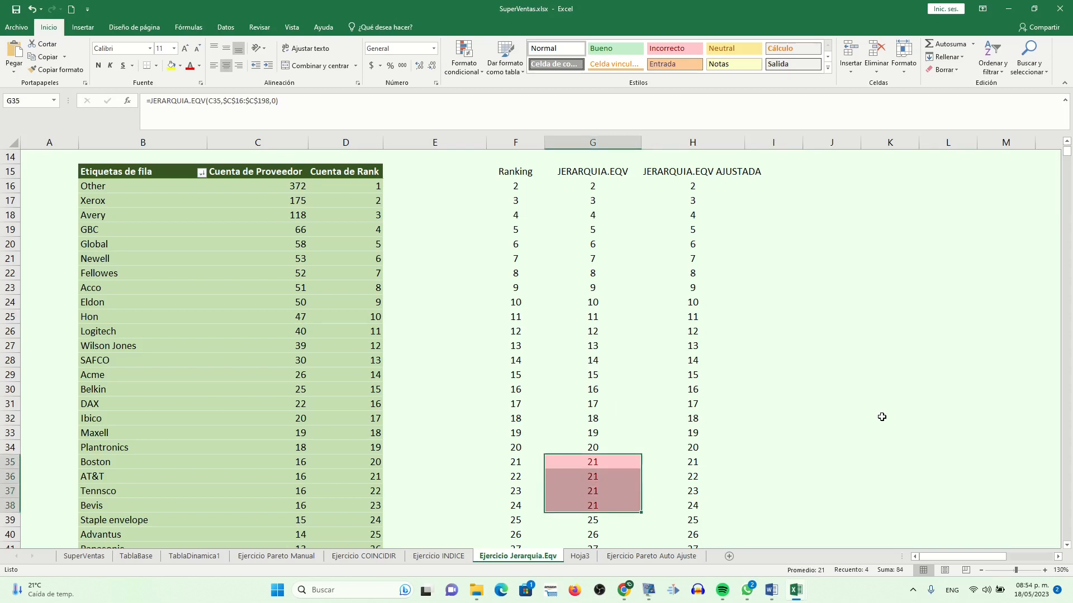
click(1067, 544)
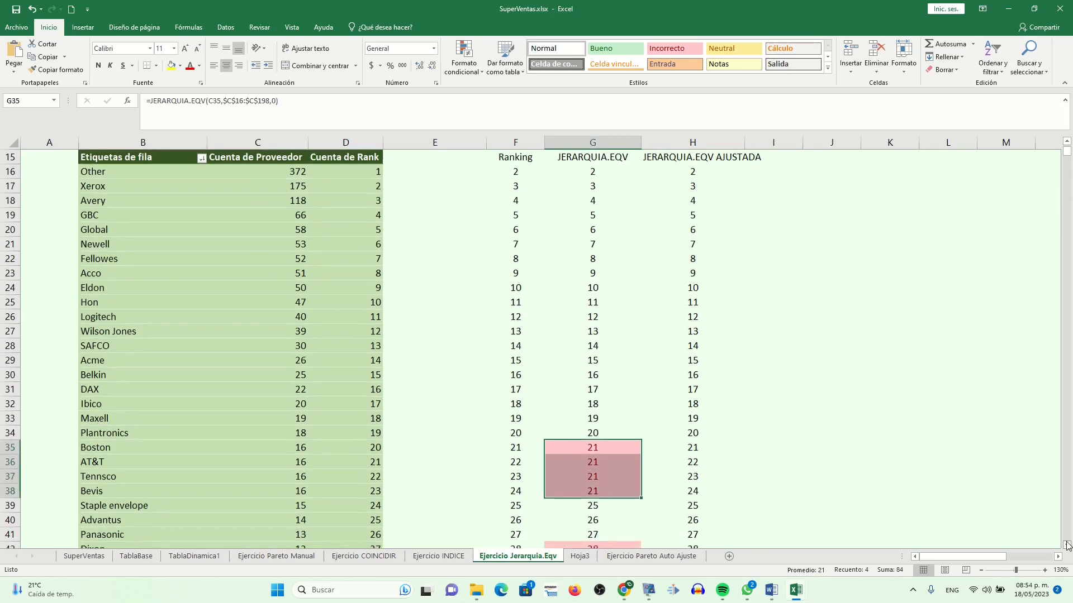
drag(1067, 545, 1067, 545)
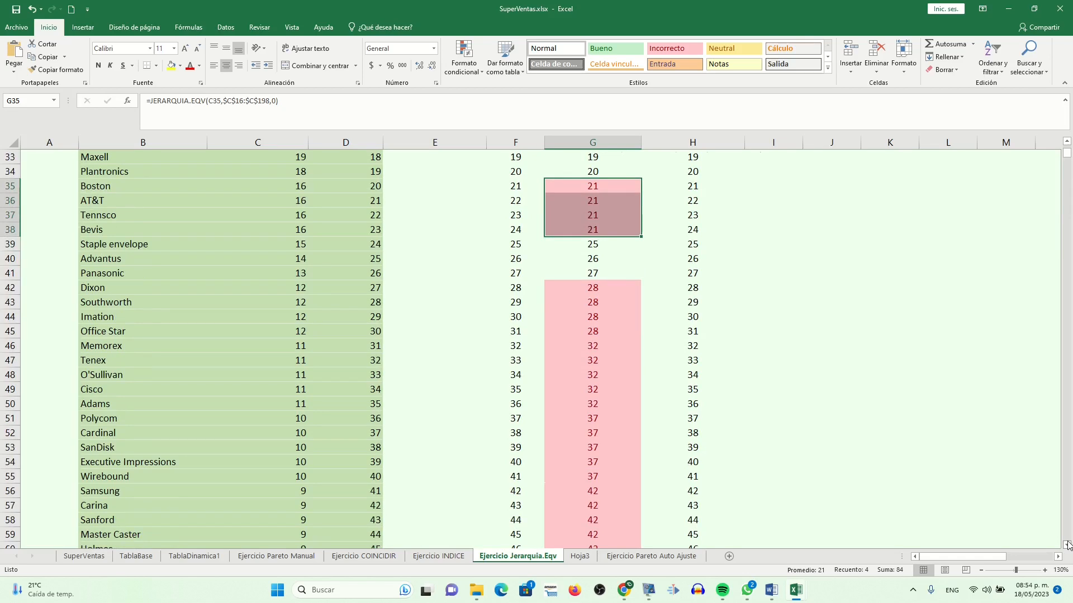
drag(597, 289, 593, 332)
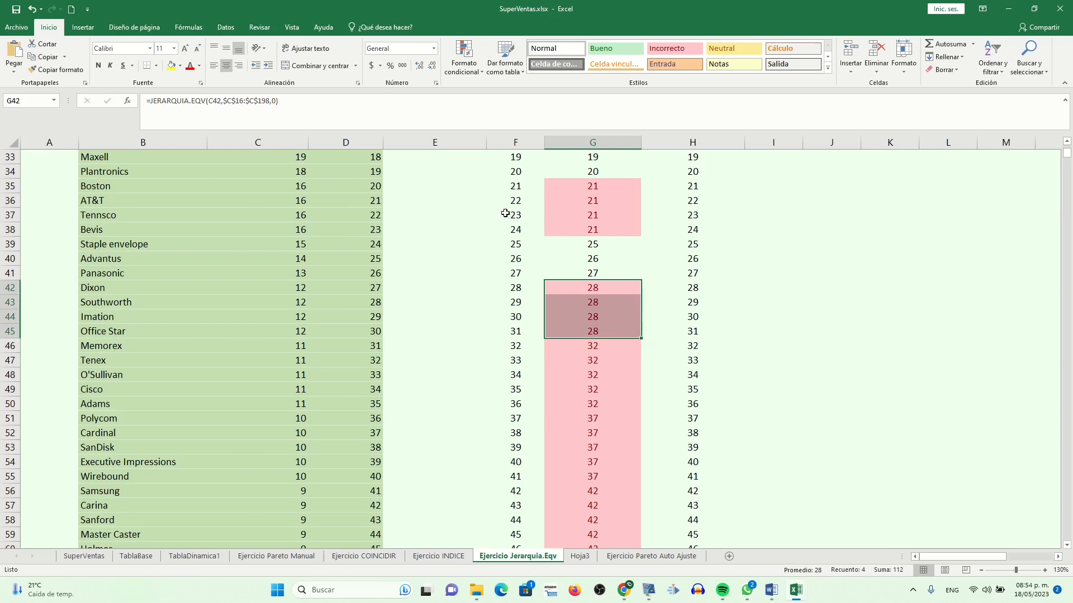
Compare the tied JERARQUIA.EQV rankings of Boston, AT&T, Tennsco and Bevis with their supplier counts in column C.
drag(619, 189, 351, 229)
drag(618, 184, 297, 215)
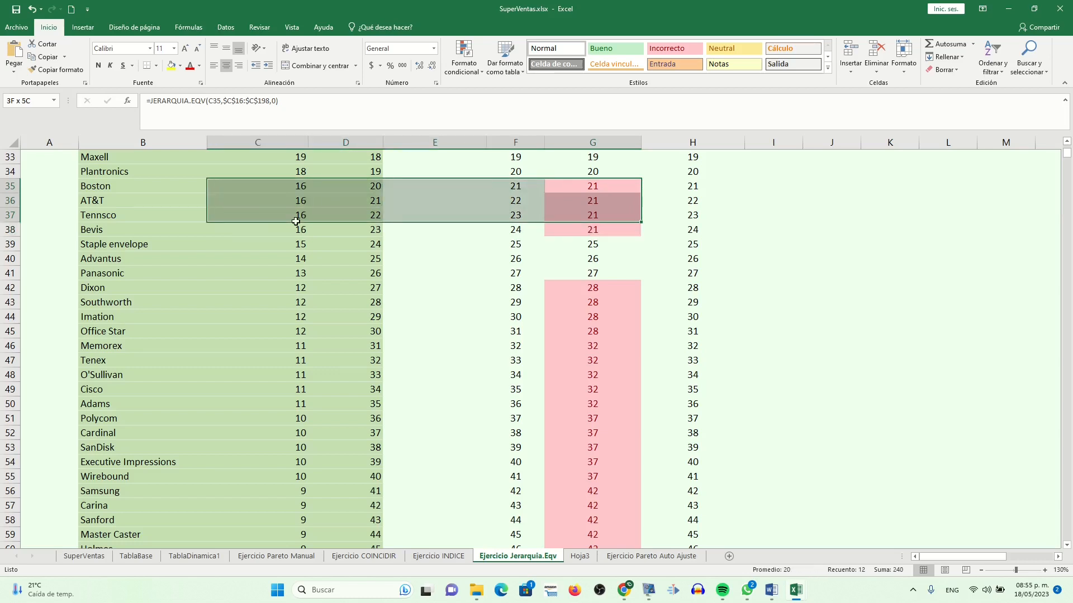
drag(626, 188, 600, 223)
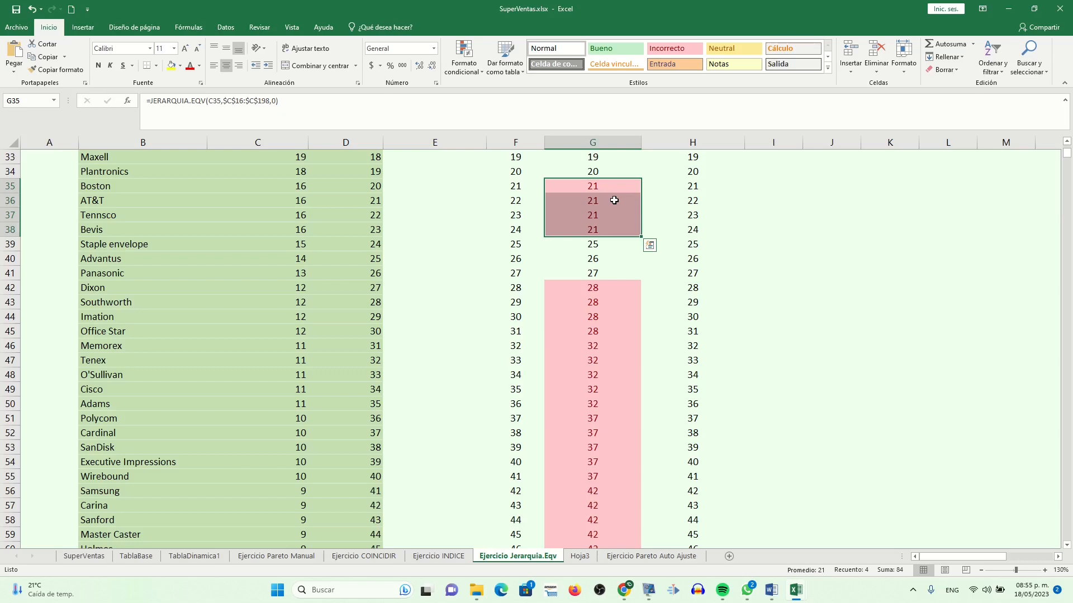
click(630, 224)
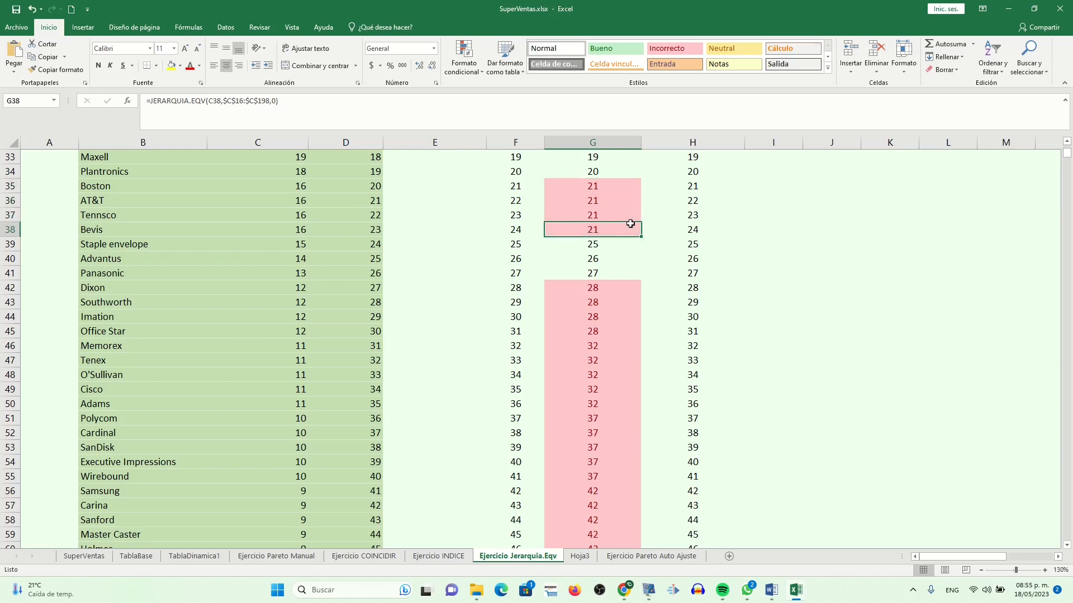
Compare the plain JERARQUIA.EQV formula in G16 with the CONTAR.SI tie-adjusted formula in F16, leaving both formulas as they are.
key(ctrl+Up)
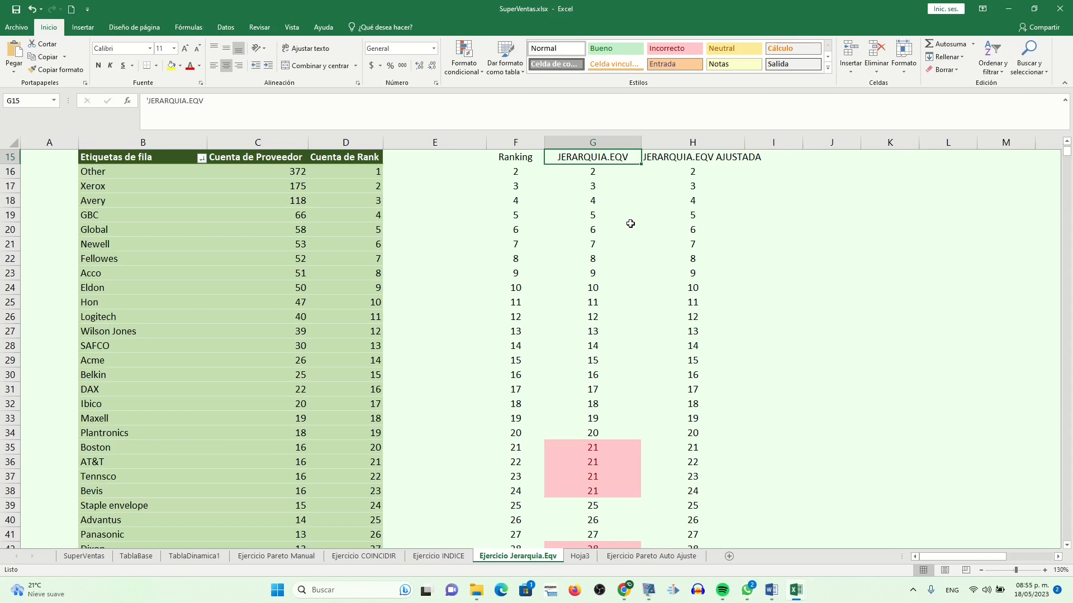
scroll(1067, 144, up, 1)
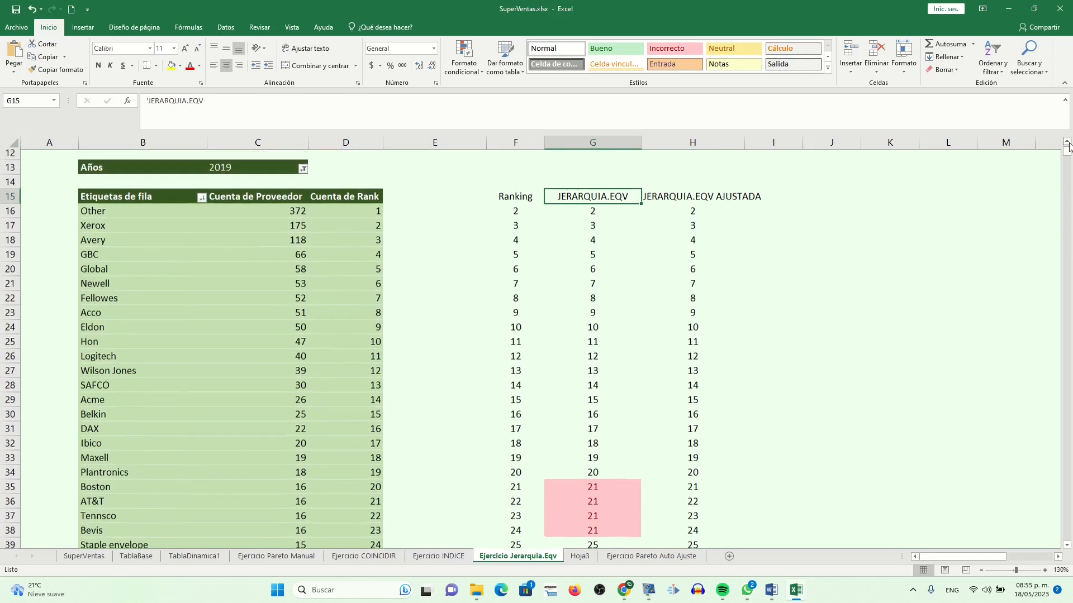
scroll(1067, 144, up, 2)
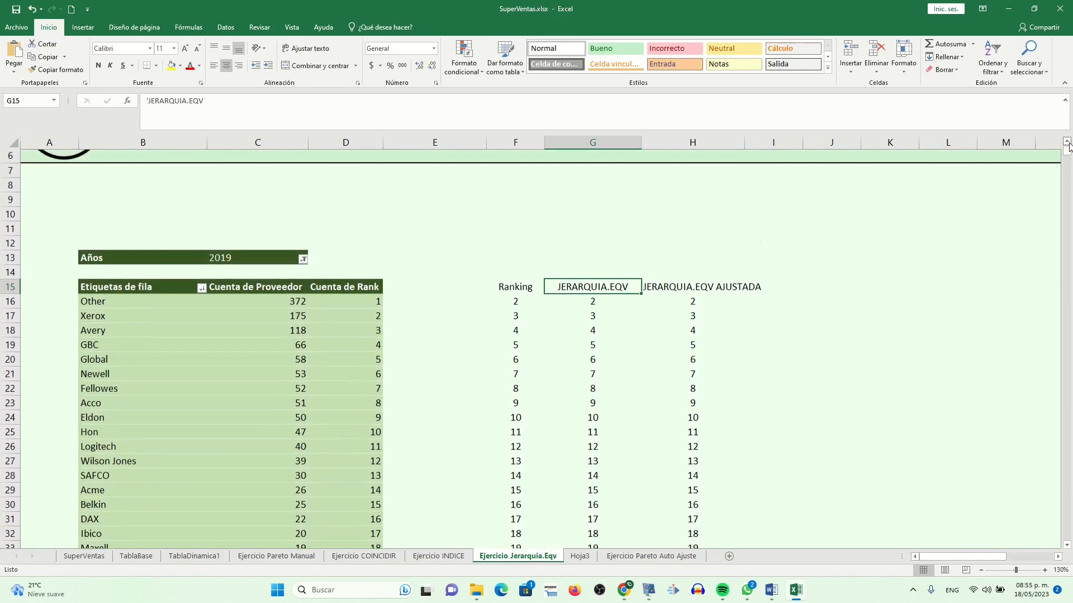
scroll(1067, 144, up, 1)
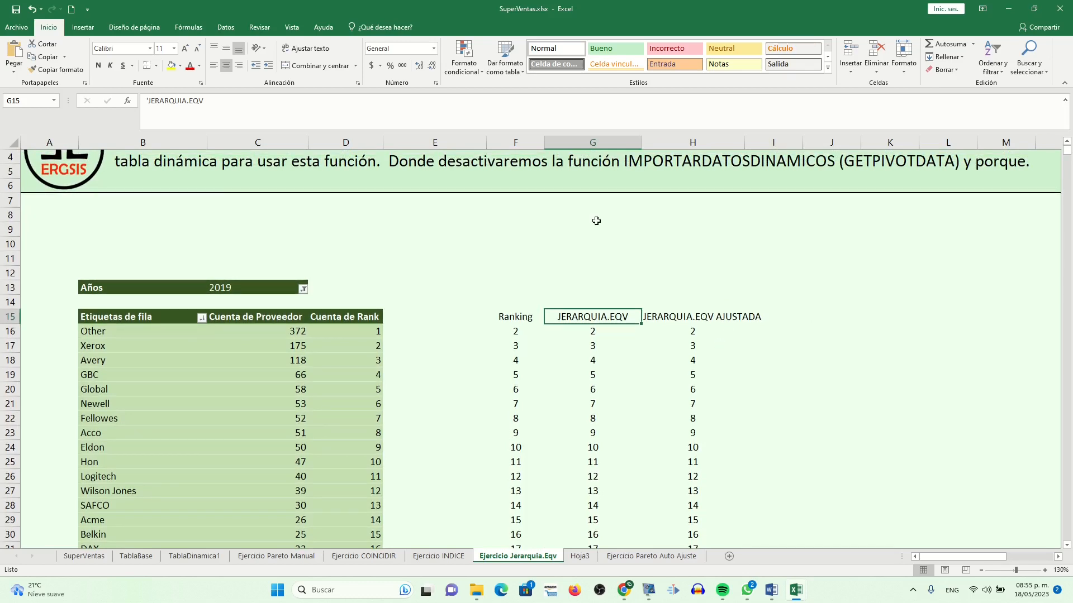
click(597, 331)
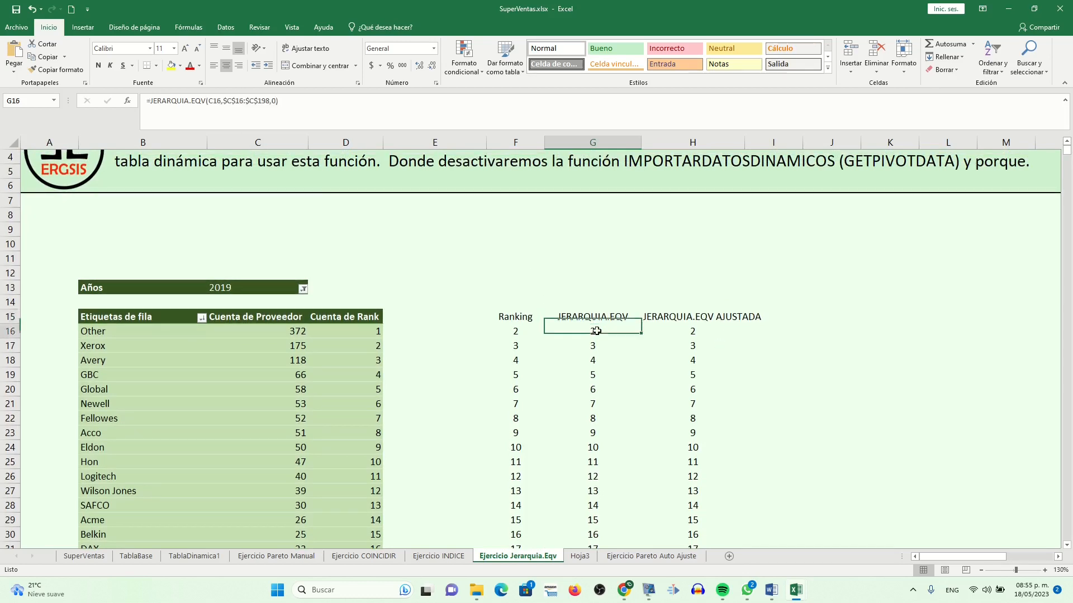
click(310, 102)
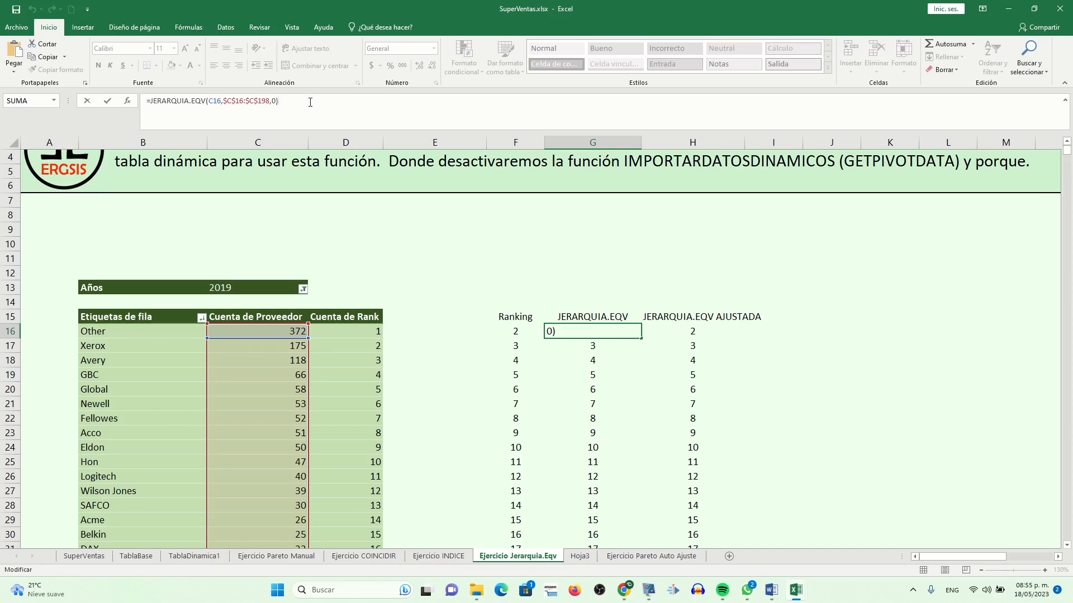
key(Escape)
click(518, 335)
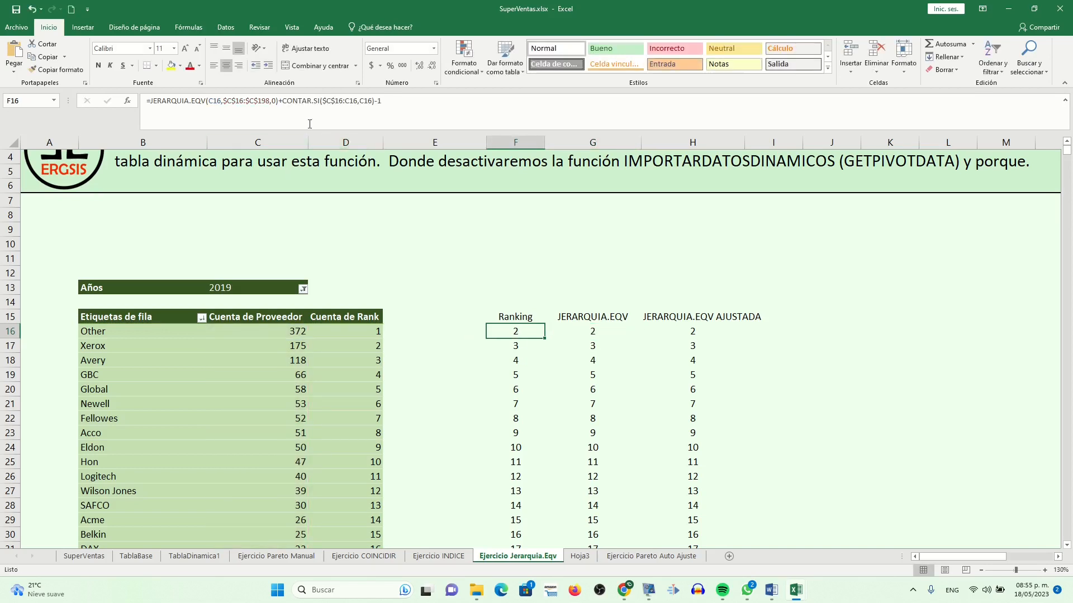
click(322, 102)
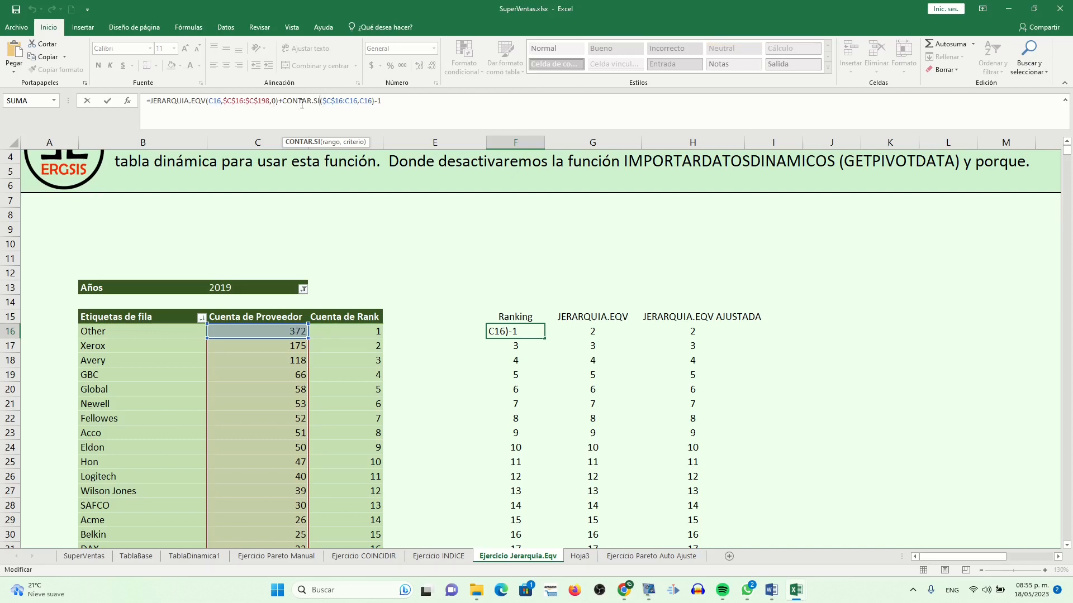
key(Escape)
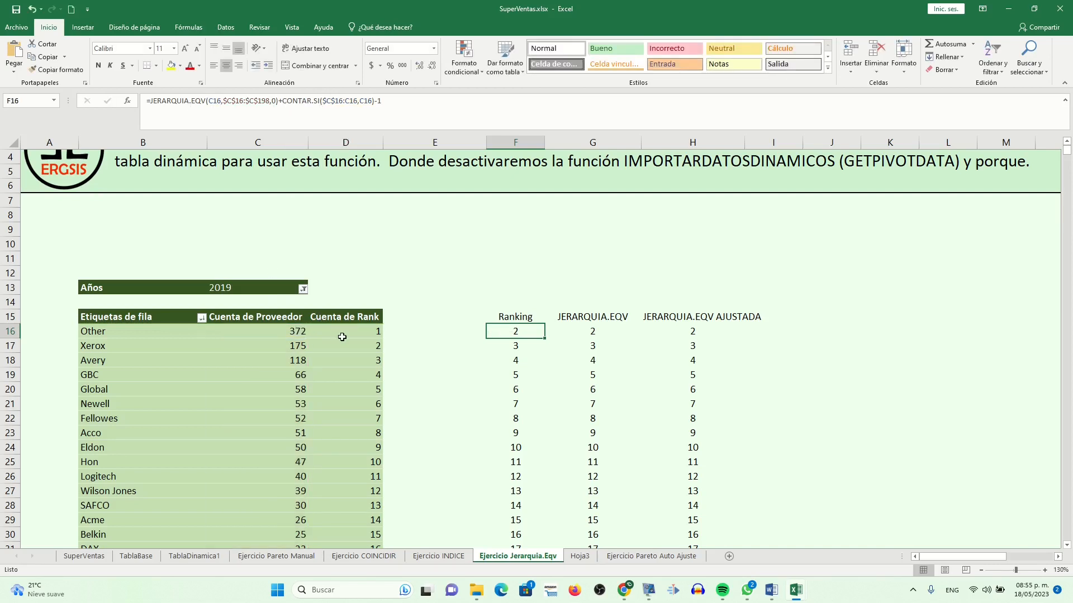
Review the pivot table's Cuenta de Rank values in D16:D27, and return to the top of the worksheet.
click(342, 329)
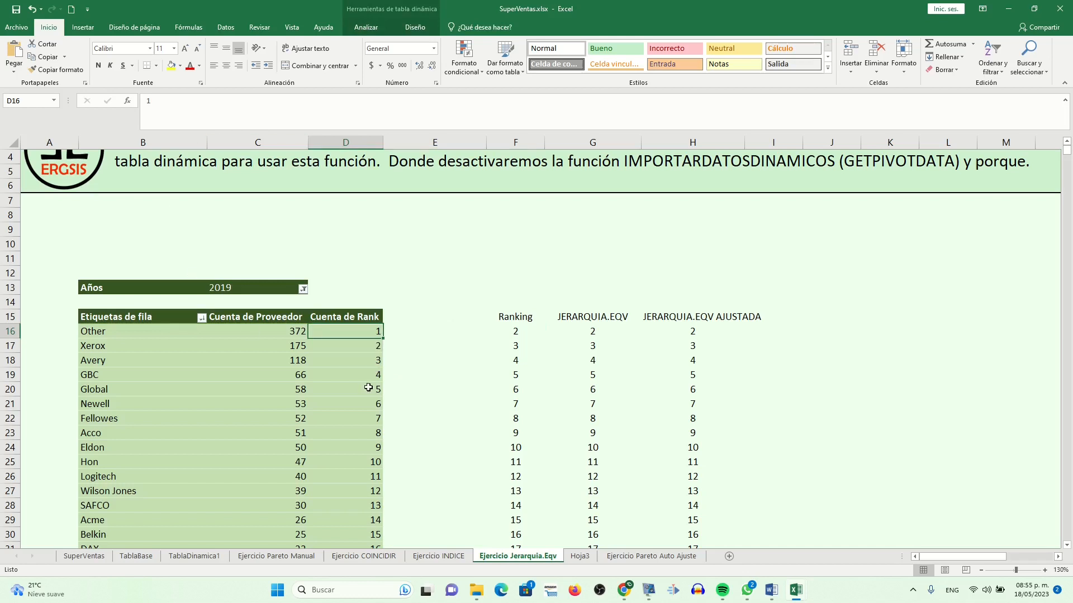
drag(351, 343, 350, 494)
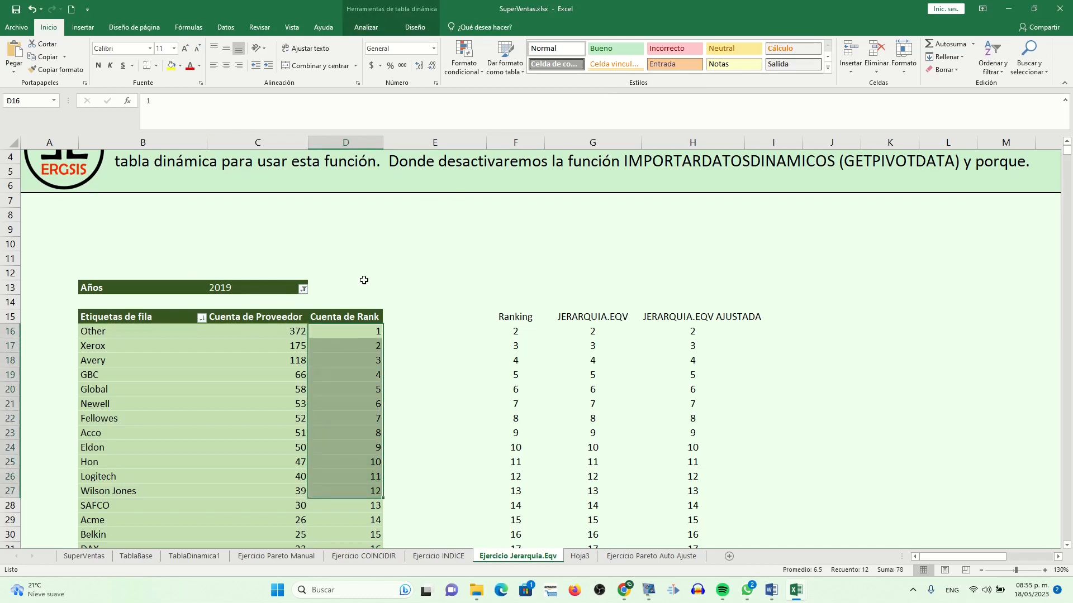
click(531, 244)
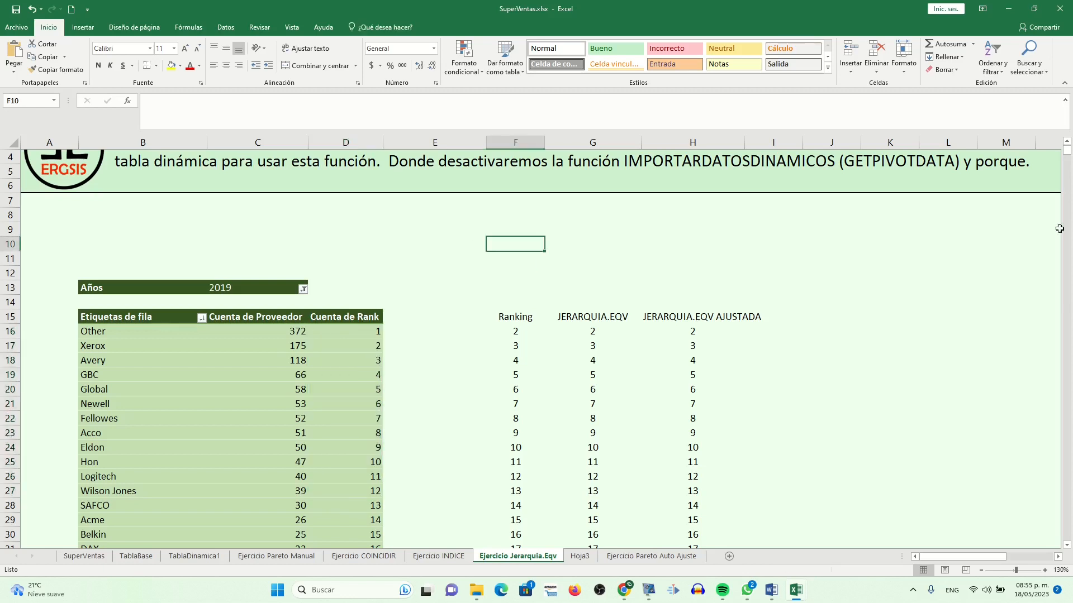
click(1067, 142)
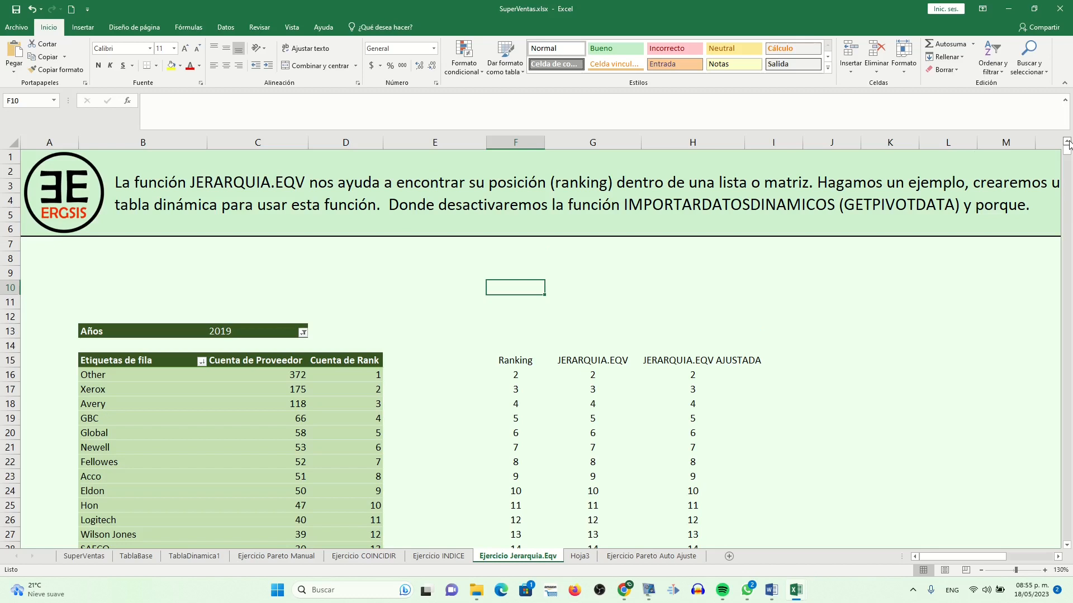
click(426, 311)
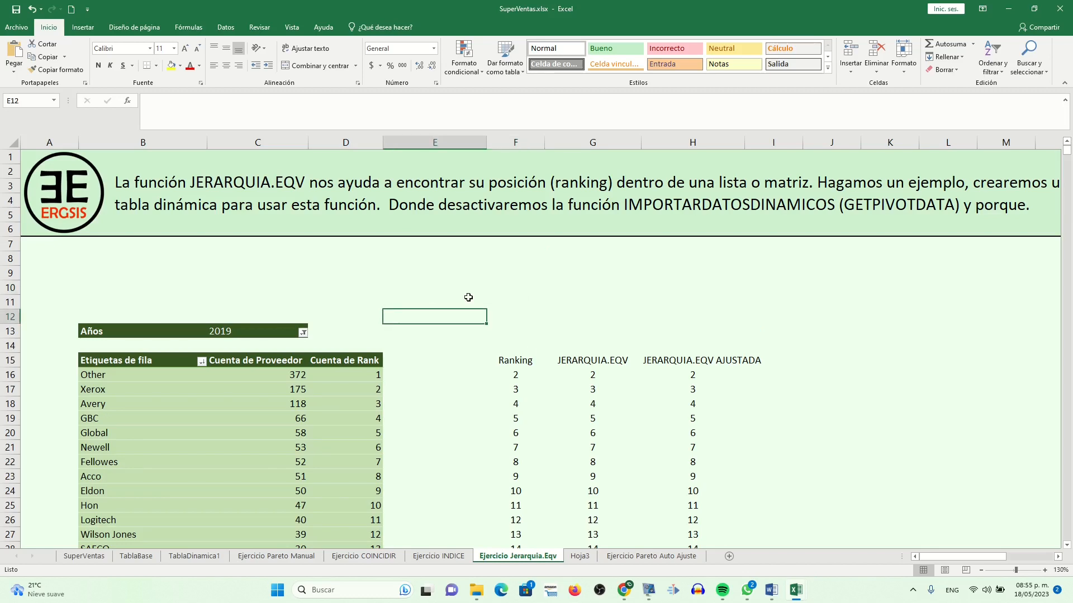